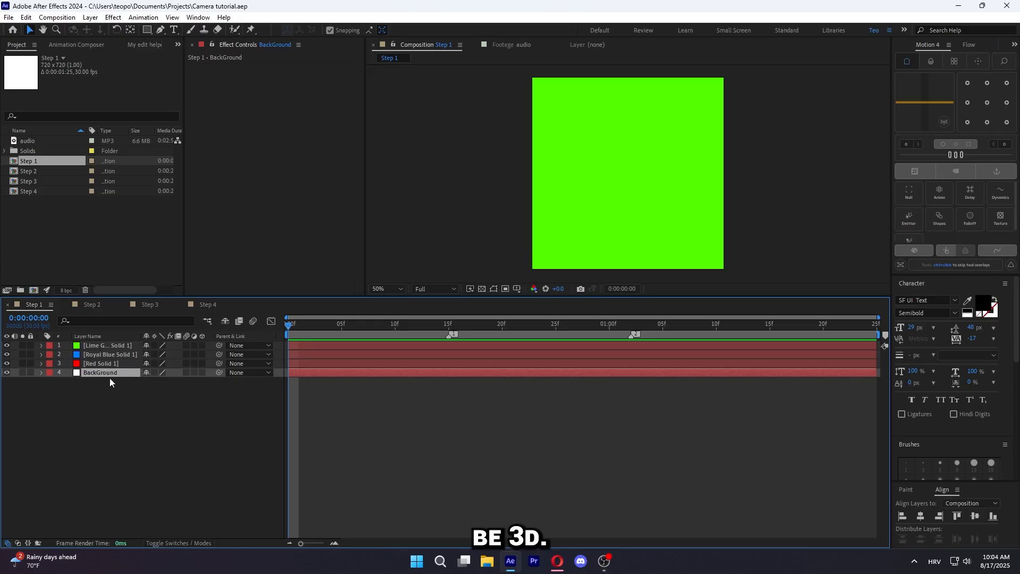
# Turn the lime green, royal blue and red solids into 3D layers, leaving out the BackGround layer
pyautogui.click(113, 394)
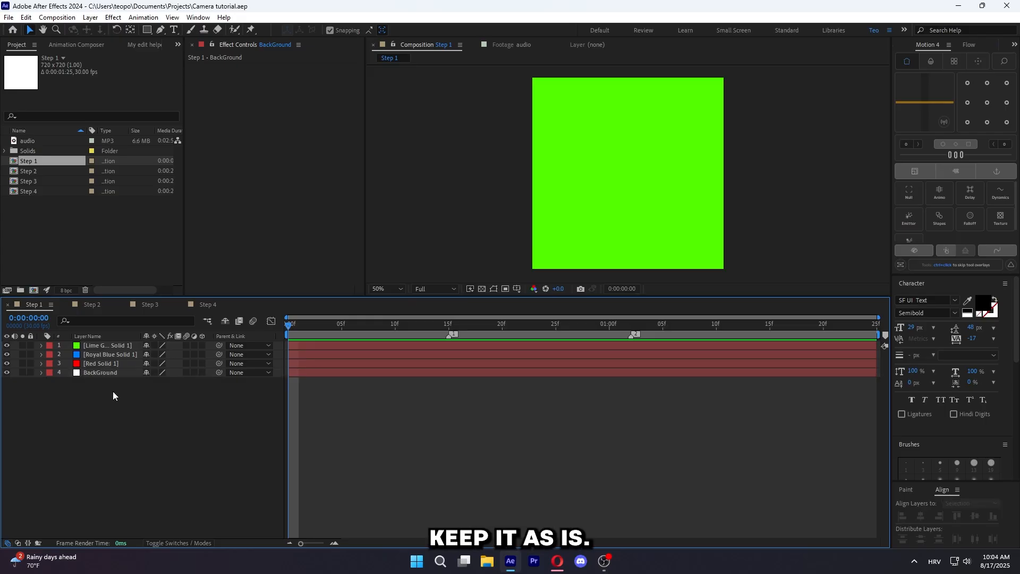
pyautogui.click(310, 365)
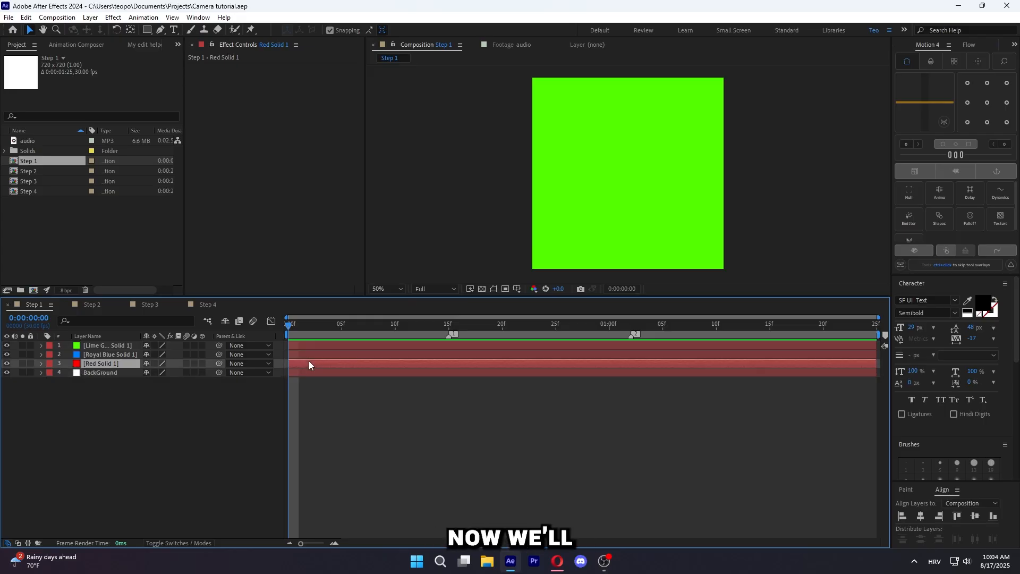
pyautogui.keyDown('shift'); pyautogui.click(308, 346); pyautogui.keyUp('shift')
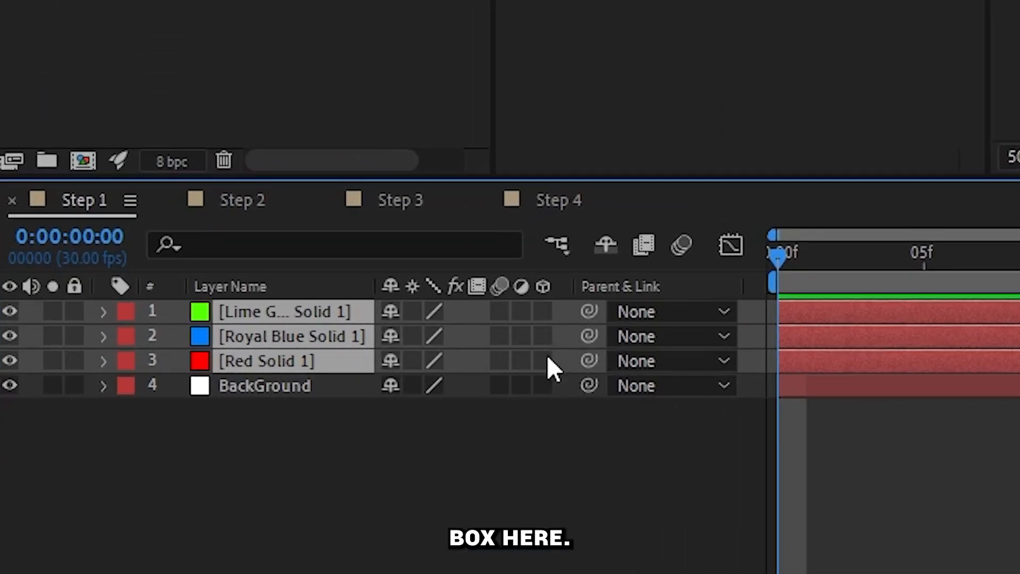
pyautogui.click(546, 356)
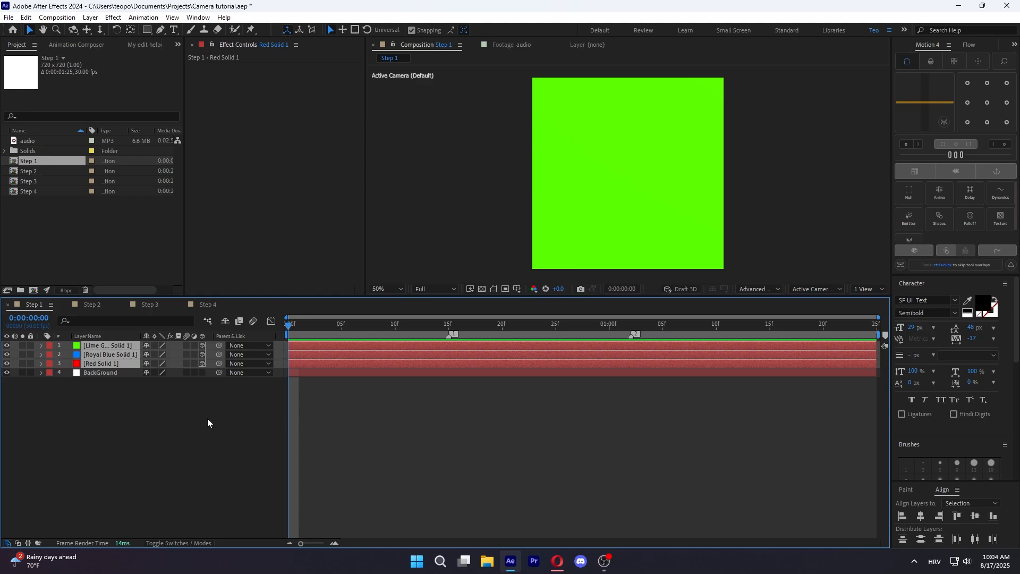
pyautogui.click(208, 418)
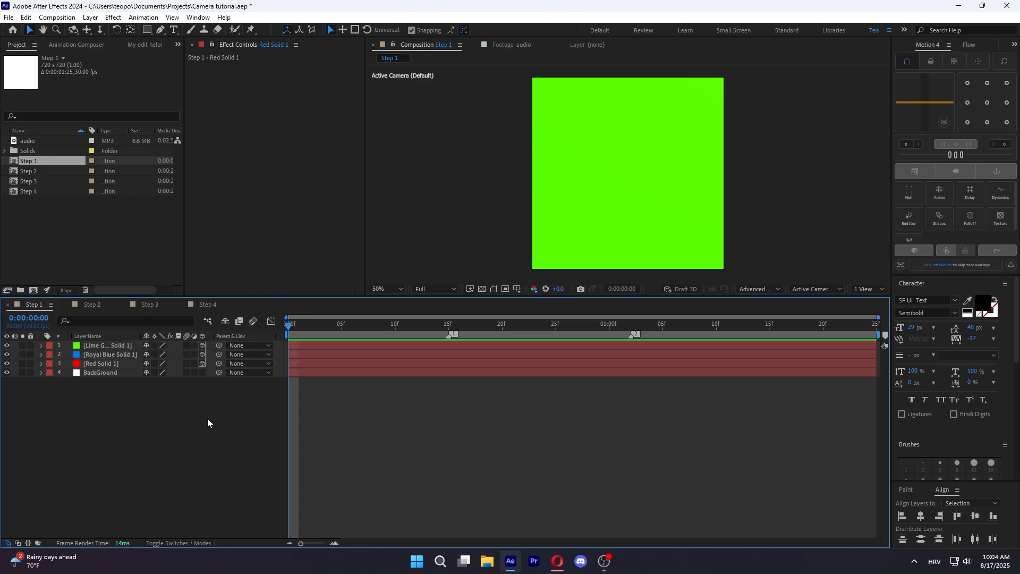
# Reveal the lime green solid's Position property to inspect its X, Y and Z values, and hide it again
pyautogui.click(107, 346)
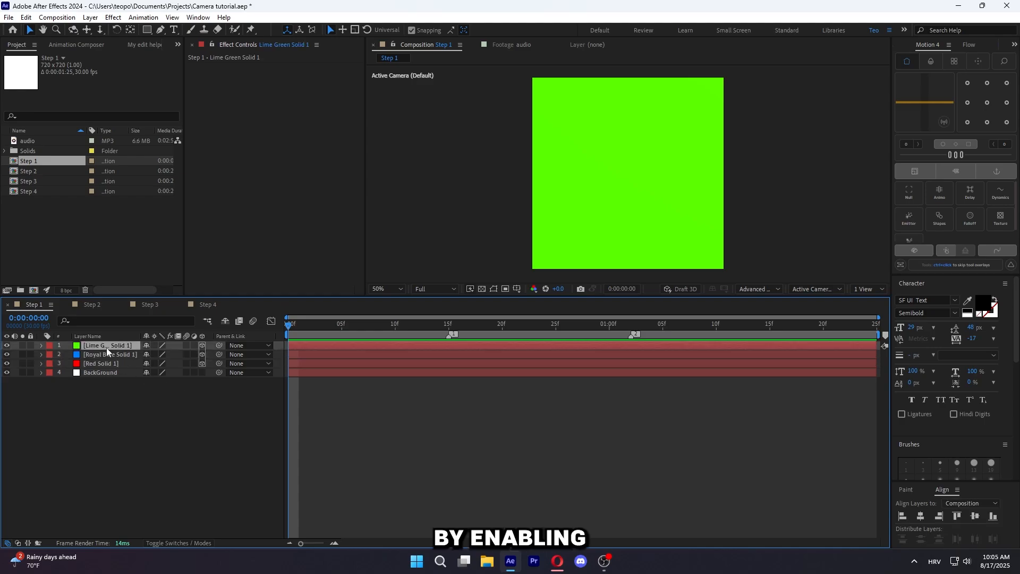
pyautogui.press('p')
pyautogui.moveTo(184, 355); pyautogui.dragTo(159, 361)
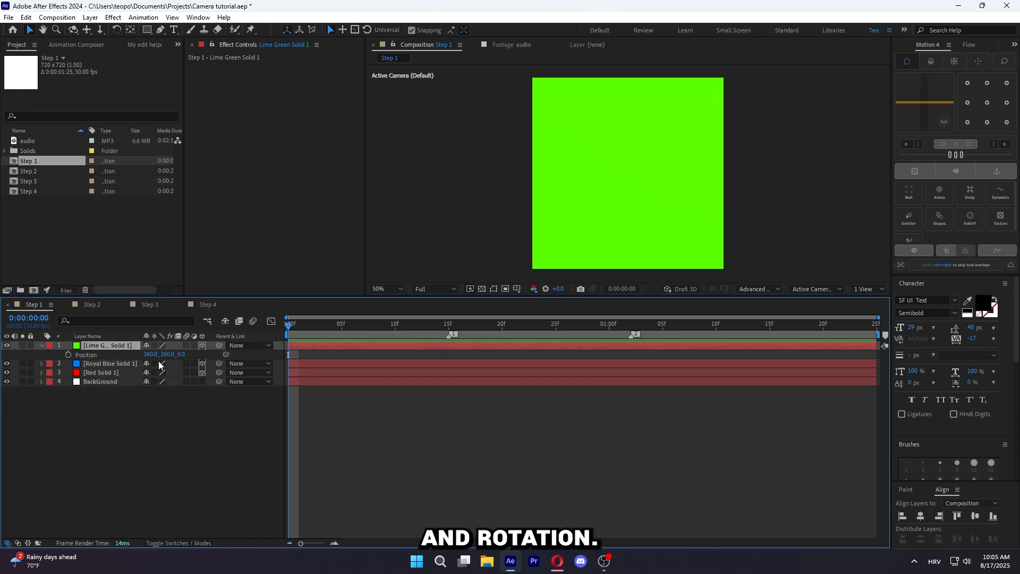
pyautogui.press('p')
pyautogui.click(173, 422)
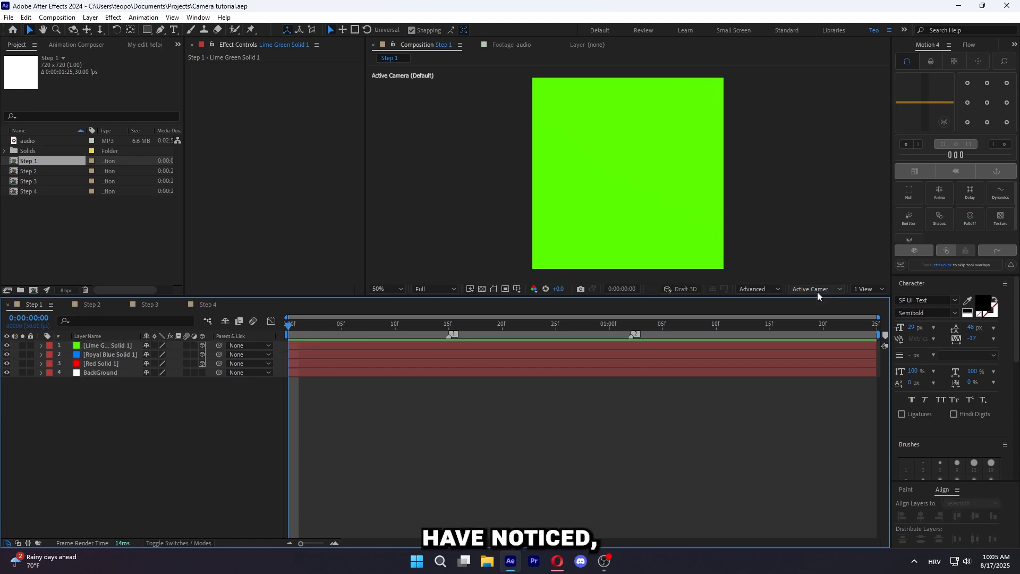
pyautogui.moveTo(202, 346)
pyautogui.mouseDown()
pyautogui.moveTo(203, 365)
pyautogui.moveTo(204, 344)
pyautogui.mouseUp()
# Show the composition in 2 Views with the second one set to Custom View 1, and orbit around the layers in it
pyautogui.click(834, 291)
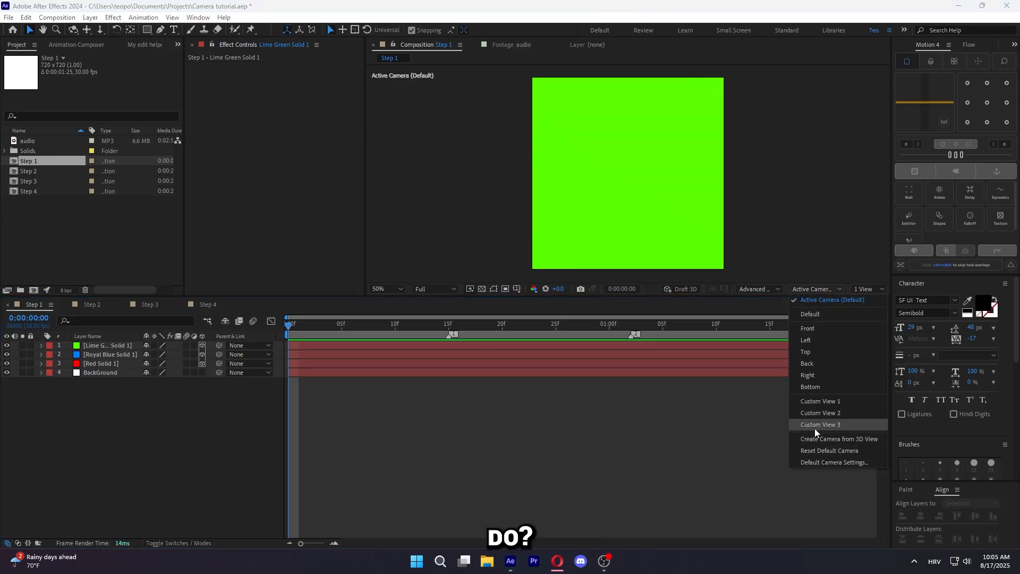
pyautogui.click(761, 434)
pyautogui.click(867, 289)
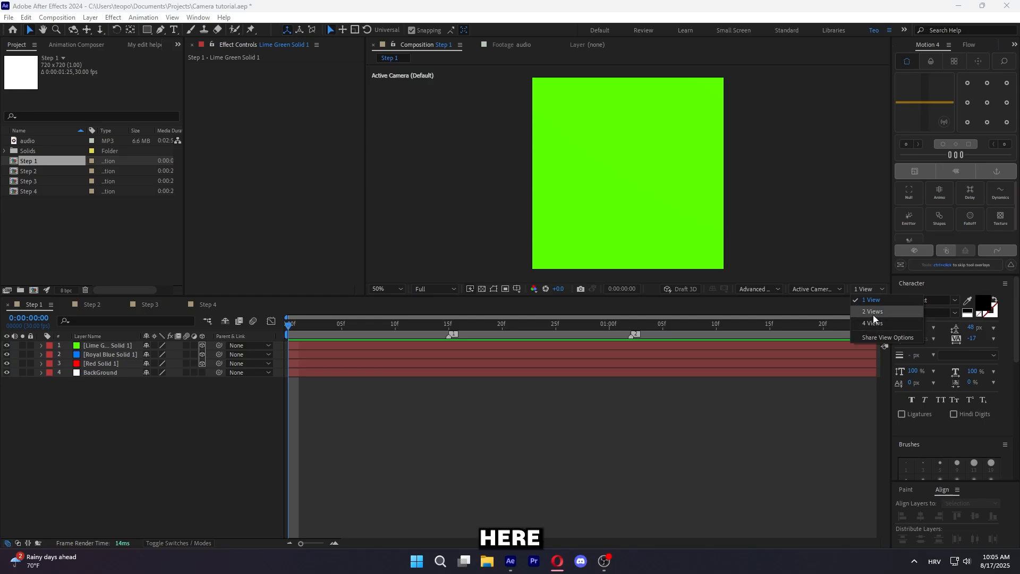
pyautogui.click(874, 314)
pyautogui.click(812, 288)
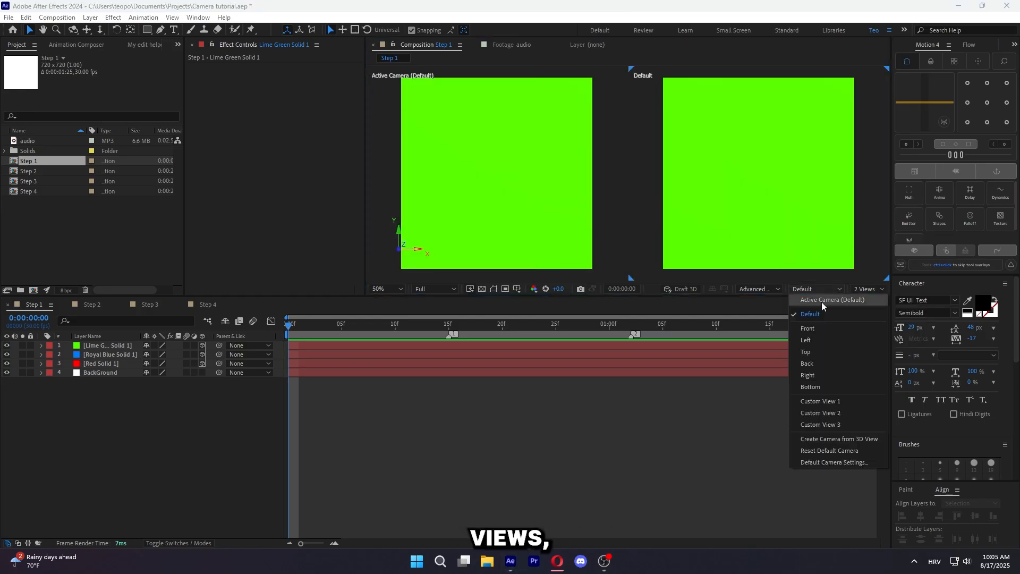
pyautogui.click(842, 402)
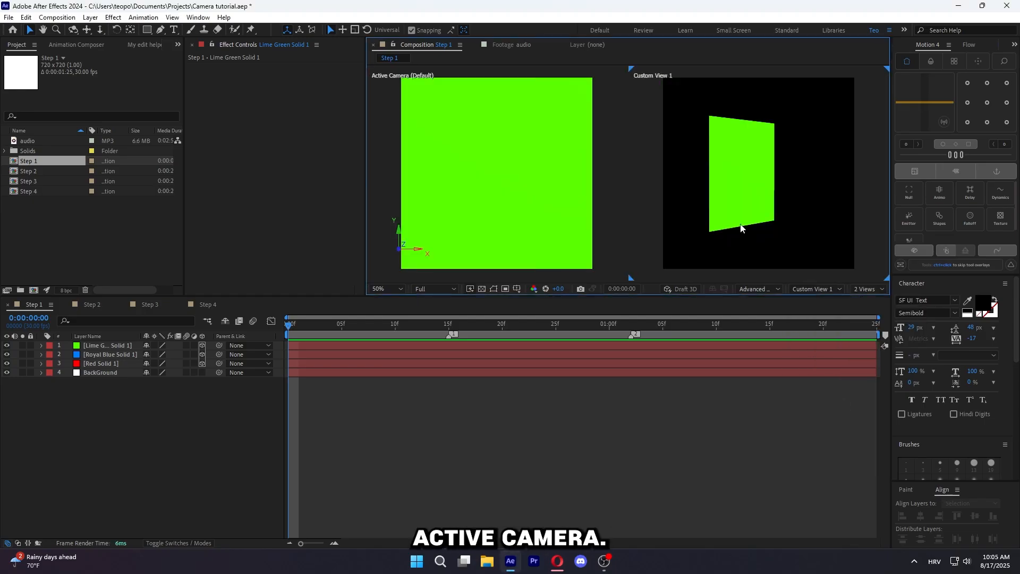
pyautogui.press('c')
pyautogui.moveTo(746, 212); pyautogui.dragTo(721, 213)
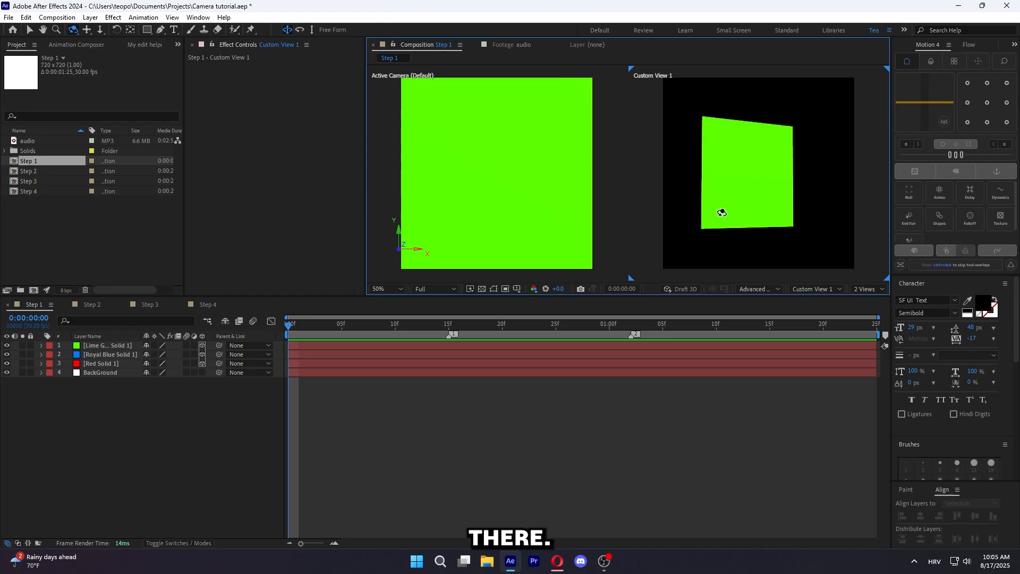
# Set the second view to Active Camera (Default) and return the viewer to the 1 View layout
pyautogui.click(815, 289)
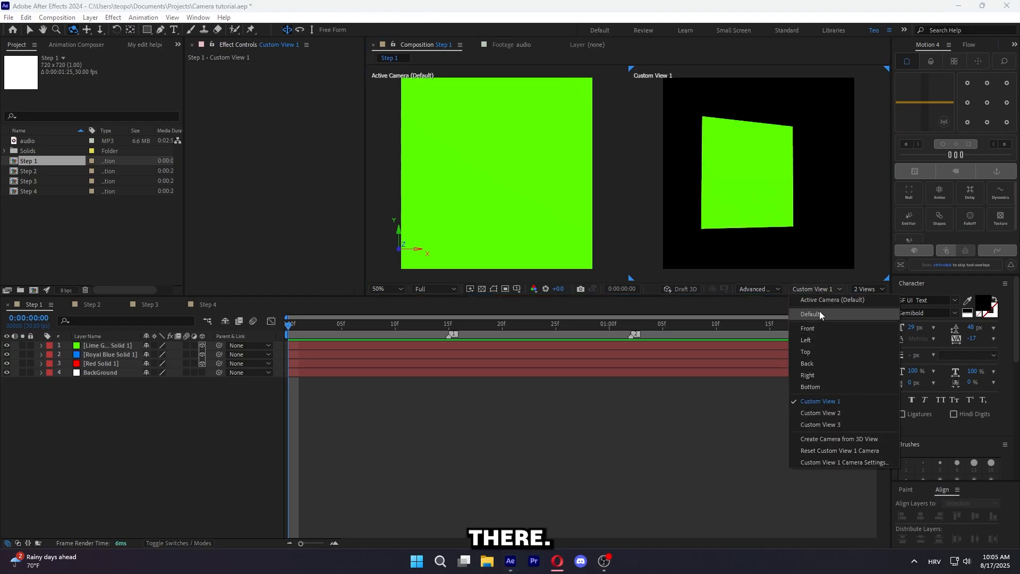
pyautogui.click(836, 299)
pyautogui.click(861, 289)
pyautogui.click(856, 300)
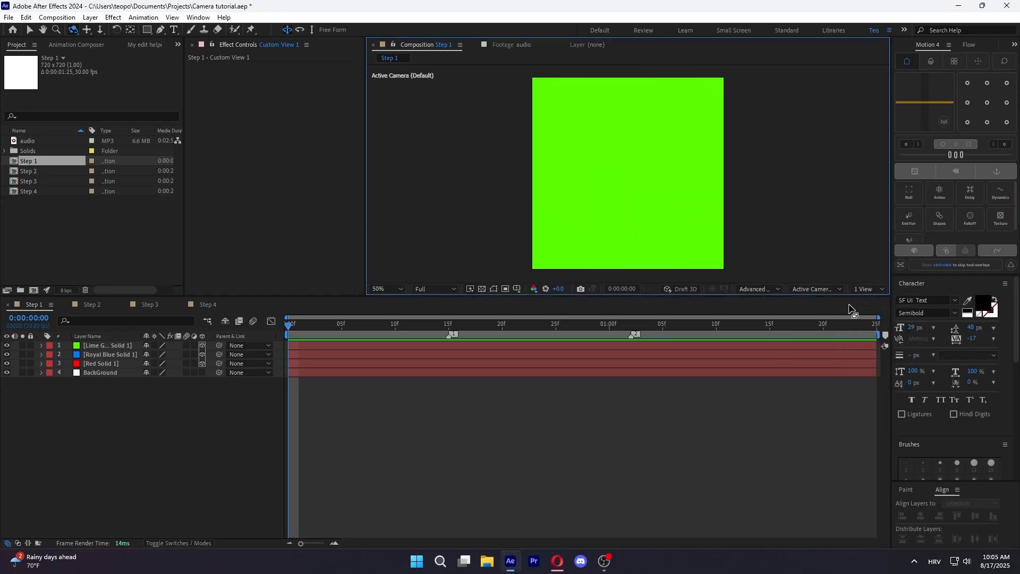
# Switch the viewer to Custom View 1 and orbit it so the solids are seen from an angle
pyautogui.click(821, 290)
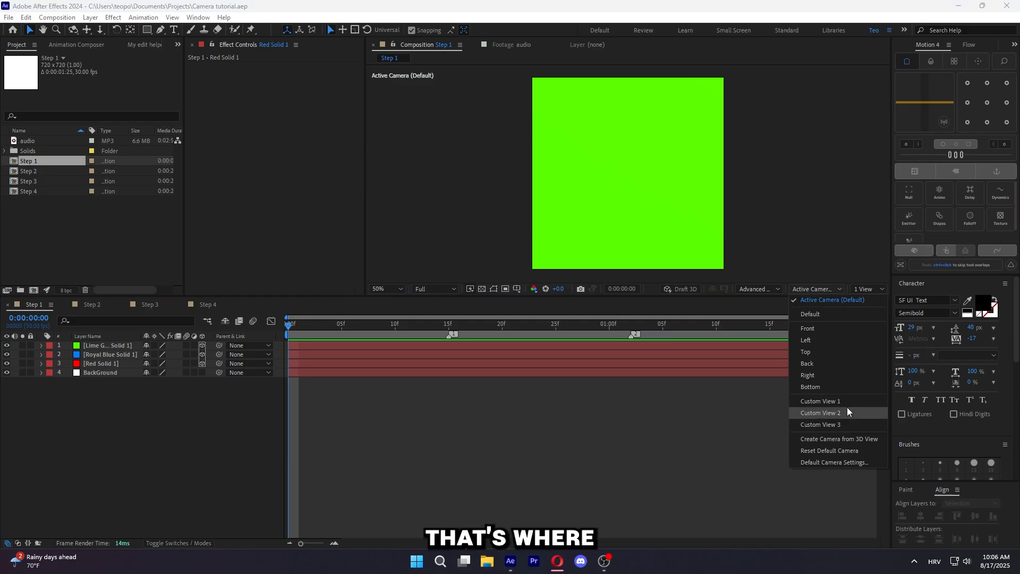
pyautogui.click(847, 412)
pyautogui.click(815, 289)
pyautogui.click(831, 407)
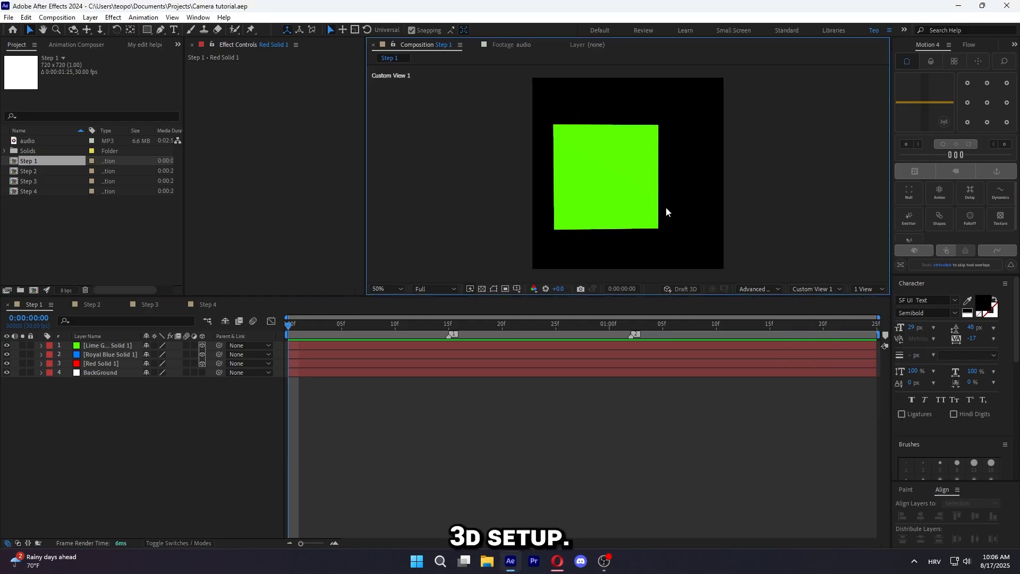
pyautogui.press('c')
pyautogui.moveTo(575, 207); pyautogui.dragTo(627, 173)
pyautogui.press('c')
pyautogui.press('c')
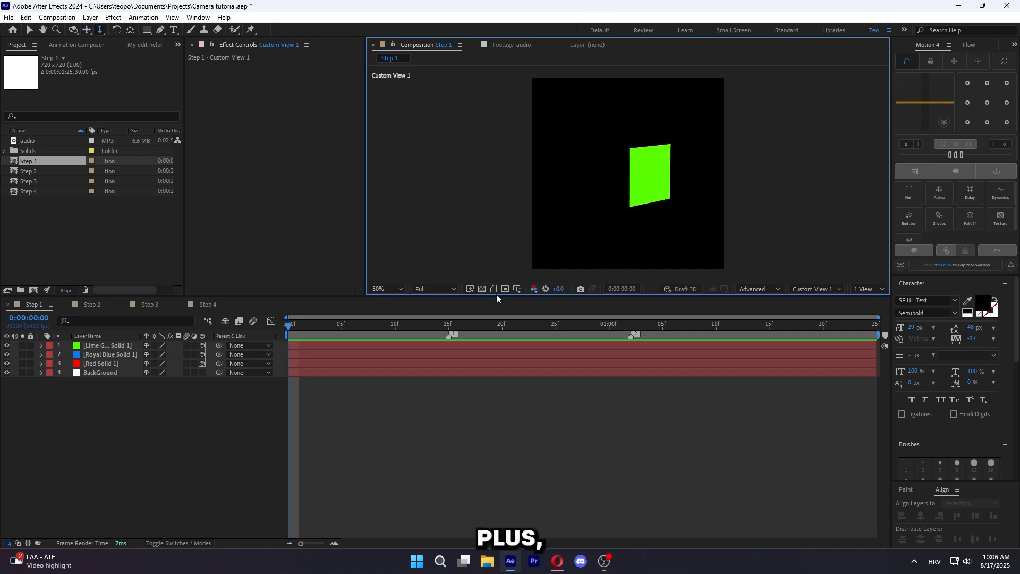
# Push the royal blue solid back in depth by setting its Z position to about 2719
pyautogui.click(316, 356)
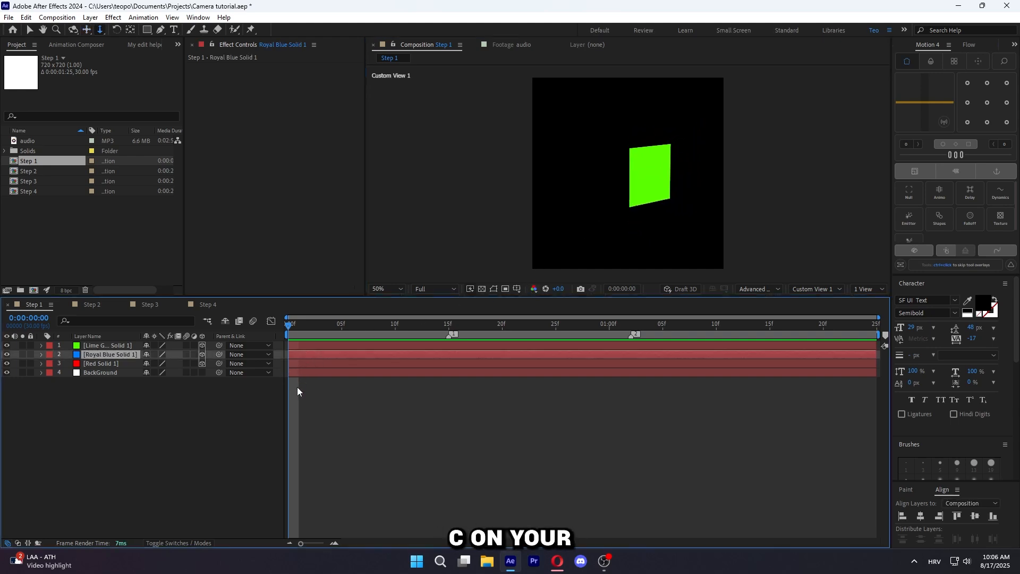
pyautogui.press('p')
pyautogui.moveTo(184, 363); pyautogui.dragTo(832, 362)
pyautogui.moveTo(217, 359); pyautogui.dragTo(788, 353)
pyautogui.moveTo(600, 223)
pyautogui.mouseDown()
pyautogui.moveTo(576, 221)
pyautogui.moveTo(587, 221)
pyautogui.mouseUp()
# Push the red solid behind the blue one by setting its Z position to about 5699
pyautogui.click(97, 373)
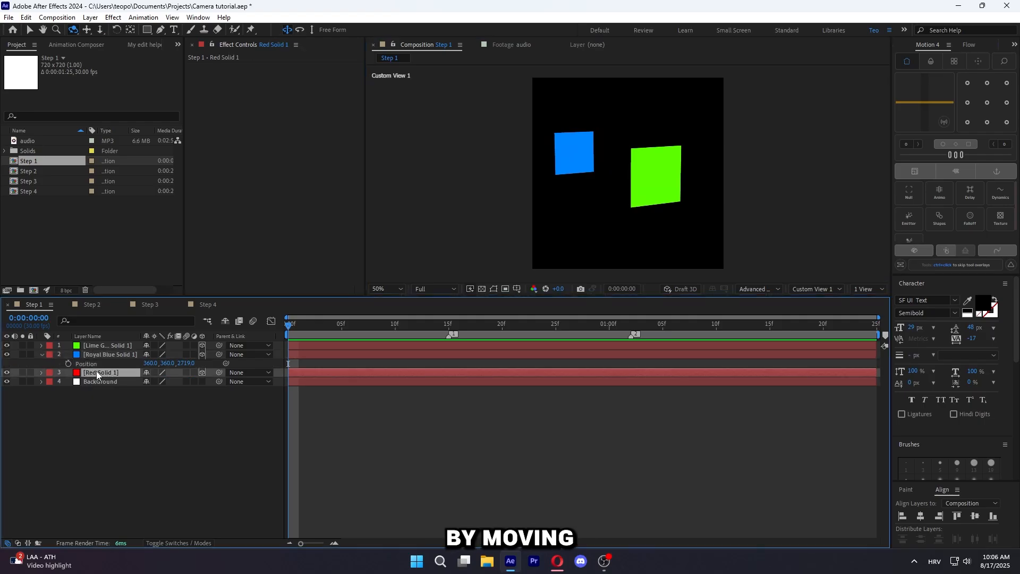
pyautogui.press('p')
pyautogui.moveTo(181, 380); pyautogui.dragTo(290, 382)
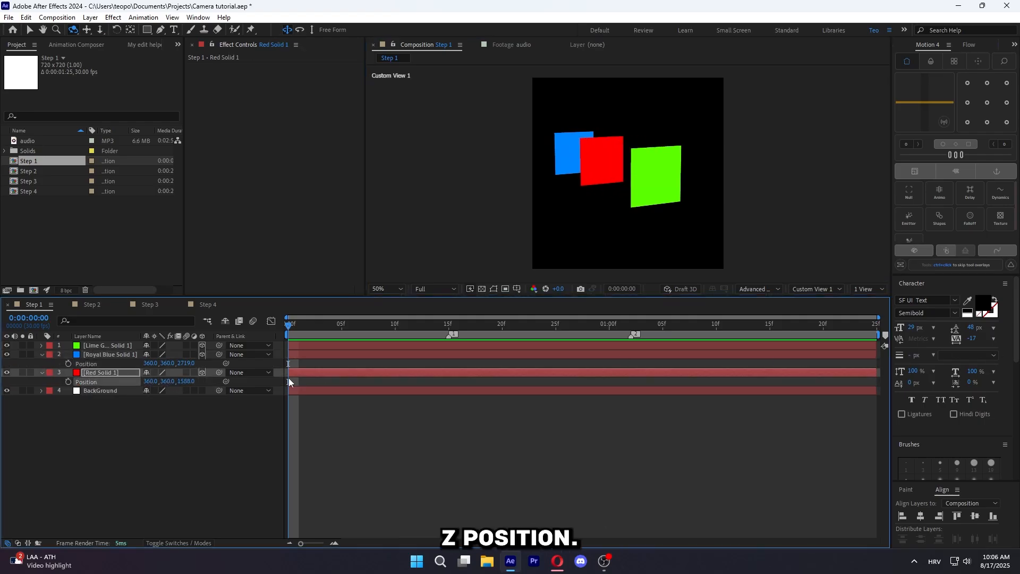
pyautogui.moveTo(192, 376); pyautogui.dragTo(1014, 360)
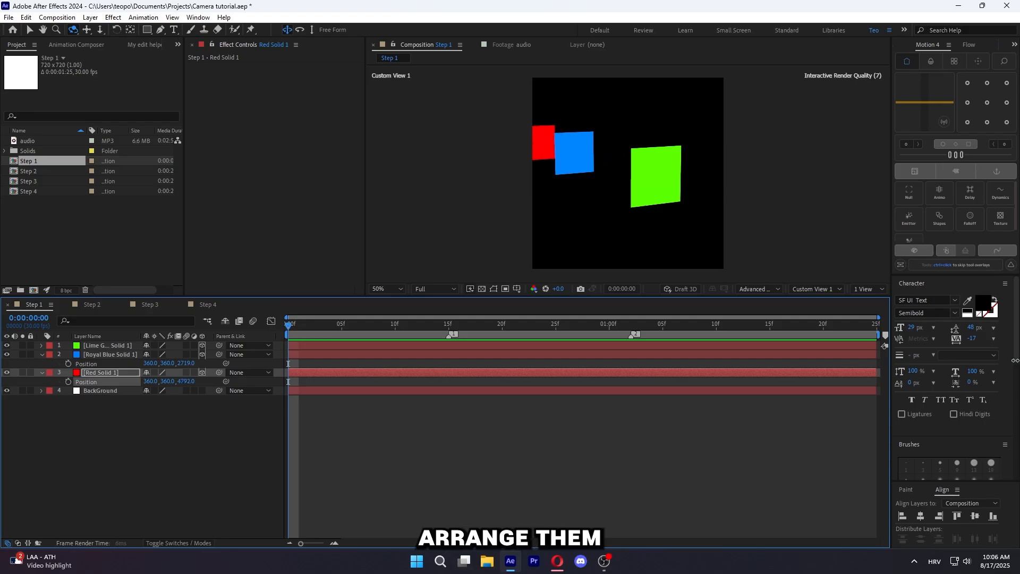
pyautogui.moveTo(184, 382); pyautogui.dragTo(303, 396)
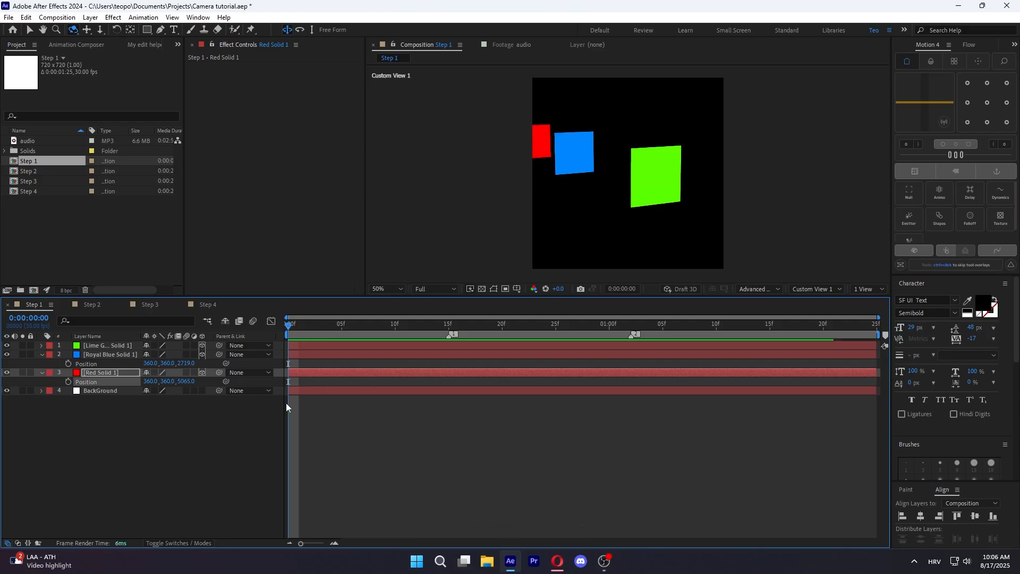
pyautogui.moveTo(494, 369); pyautogui.dragTo(504, 369)
pyautogui.click(247, 428)
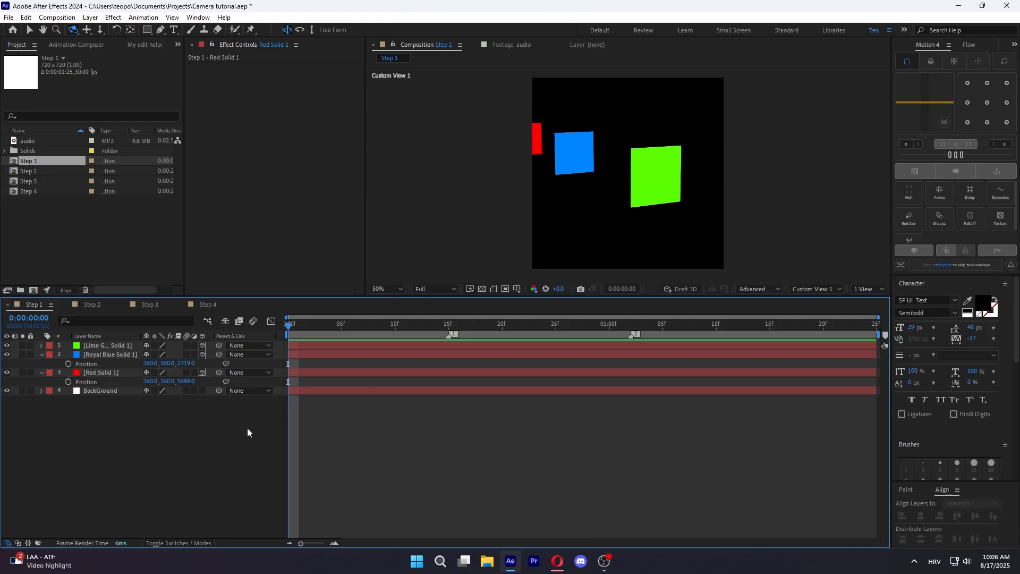
# Shift the lime green solid sideways by setting its X position to about -581
pyautogui.click(100, 347)
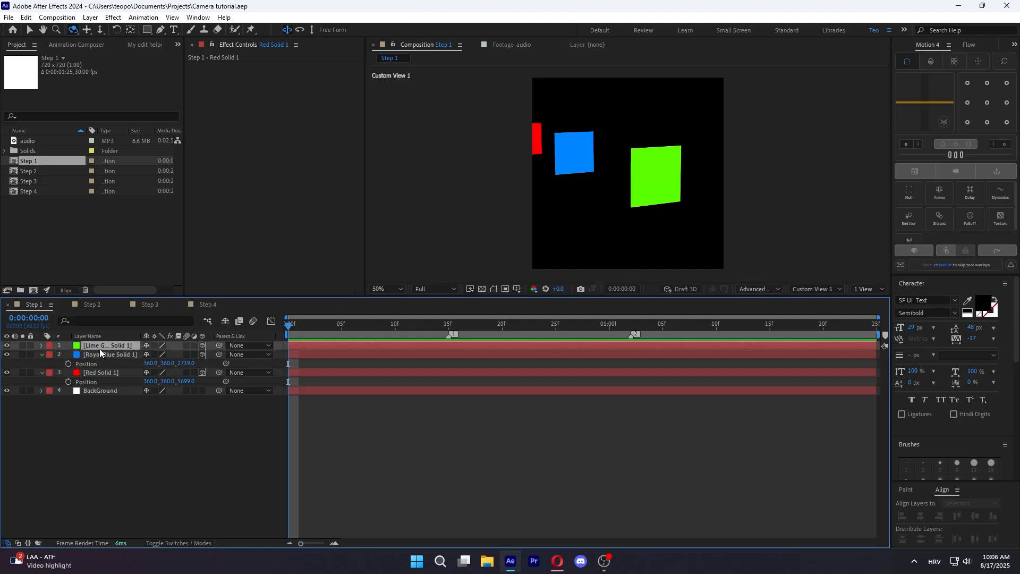
pyautogui.moveTo(625, 220); pyautogui.dragTo(583, 222)
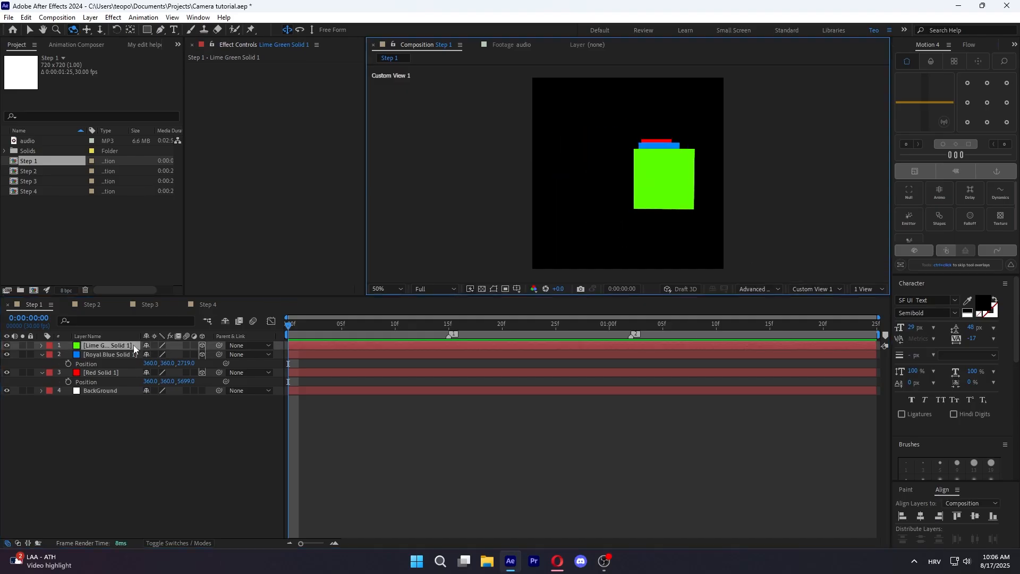
pyautogui.press('p')
pyautogui.moveTo(153, 354); pyautogui.dragTo(43, 354)
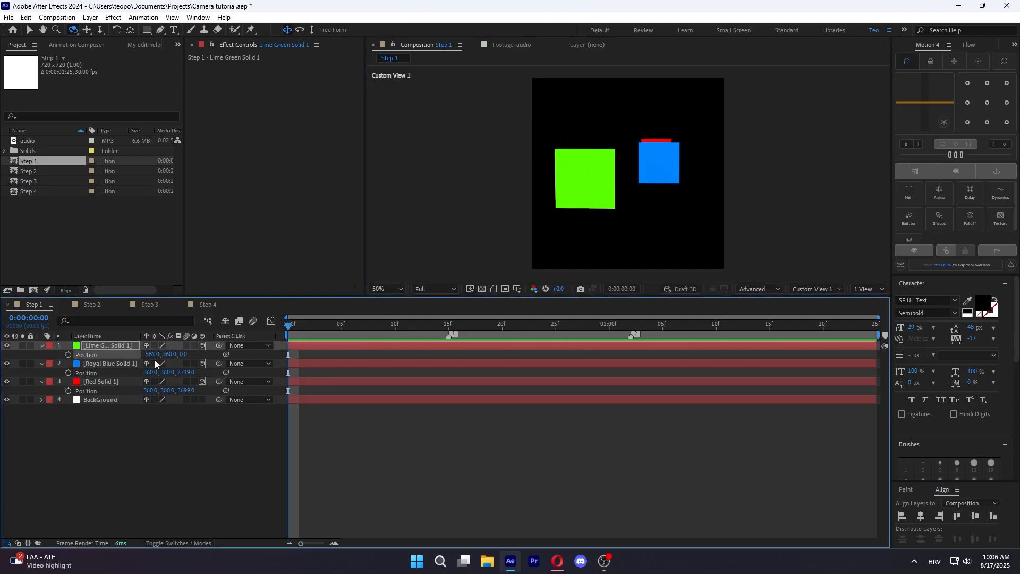
# Shift the royal blue solid to the opposite side by setting its X position to about 2054
pyautogui.click(133, 365)
pyautogui.moveTo(151, 373); pyautogui.dragTo(1017, 365)
pyautogui.moveTo(664, 200); pyautogui.dragTo(685, 201)
# Tilt the lime green solid to about -2° X Rotation and -15° Y Rotation, undoing the trial rotations
pyautogui.click(98, 345)
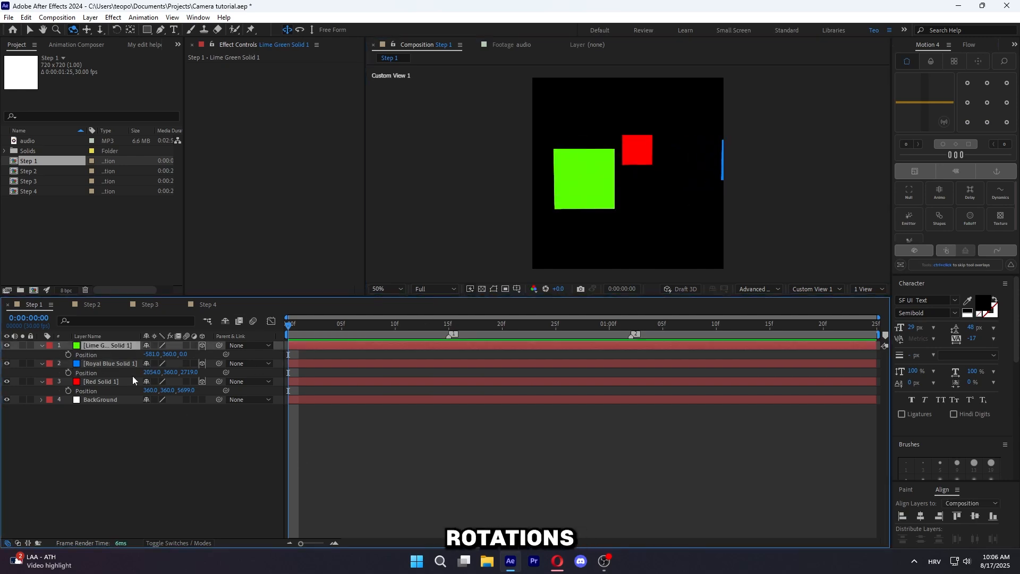
pyautogui.press('r')
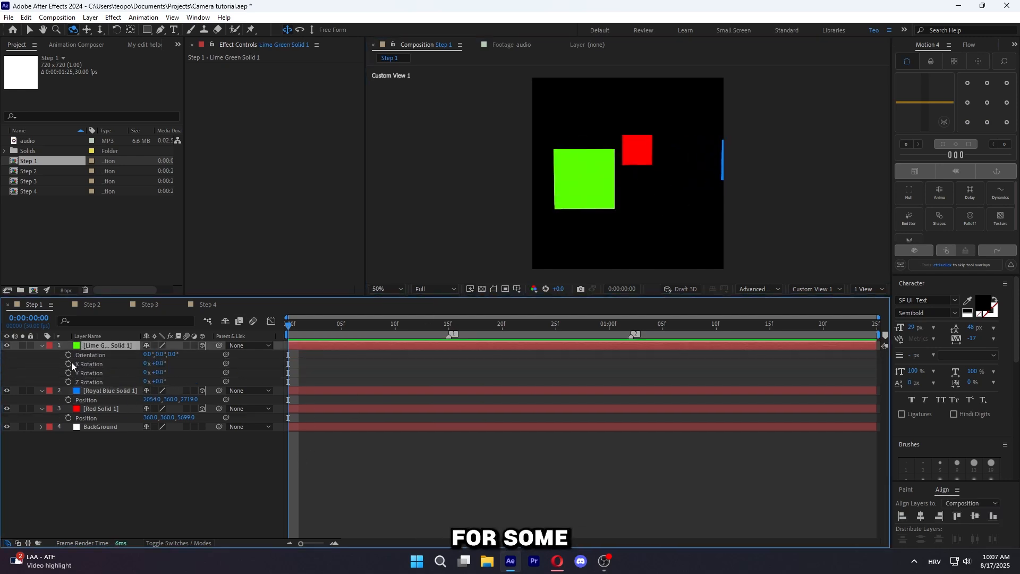
pyautogui.moveTo(162, 373)
pyautogui.mouseDown()
pyautogui.moveTo(138, 374)
pyautogui.moveTo(152, 378)
pyautogui.mouseUp()
pyautogui.hotkey('ctrl', 'z')
pyautogui.hotkey('ctrl', 'z')
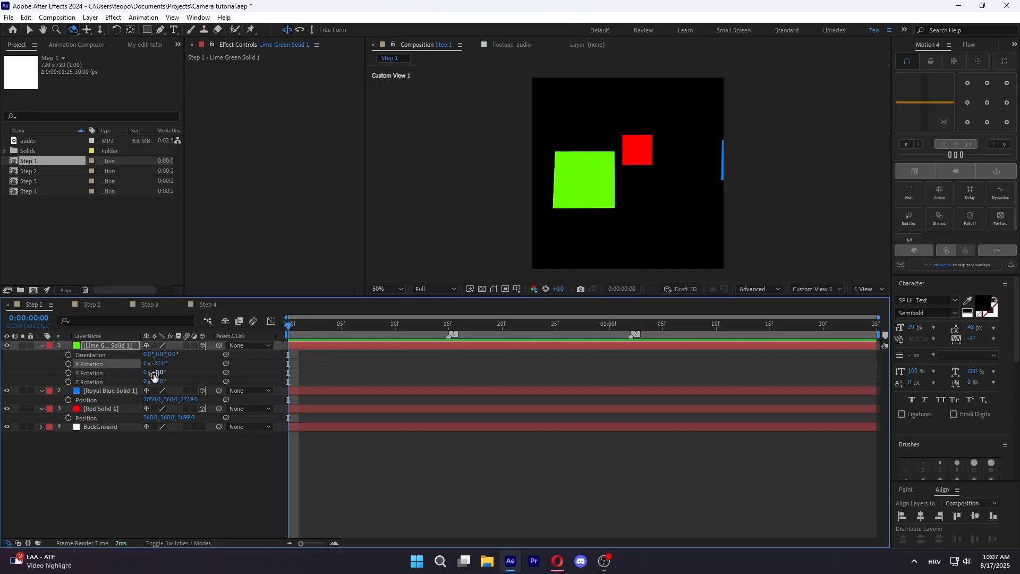
pyautogui.hotkey('ctrl', 'z')
pyautogui.moveTo(156, 382)
pyautogui.mouseDown()
pyautogui.moveTo(173, 384)
pyautogui.moveTo(149, 373)
pyautogui.moveTo(158, 363)
pyautogui.mouseUp()
pyautogui.hotkey('ctrl', 'z')
pyautogui.click(181, 374)
pyautogui.moveTo(627, 198); pyautogui.dragTo(644, 196)
# Rotate the royal blue solid to about 1° X Rotation and 15° Y Rotation
pyautogui.click(103, 390)
pyautogui.press('r')
pyautogui.moveTo(158, 418); pyautogui.dragTo(161, 409)
pyautogui.click(185, 408)
pyautogui.moveTo(587, 218); pyautogui.dragTo(525, 233)
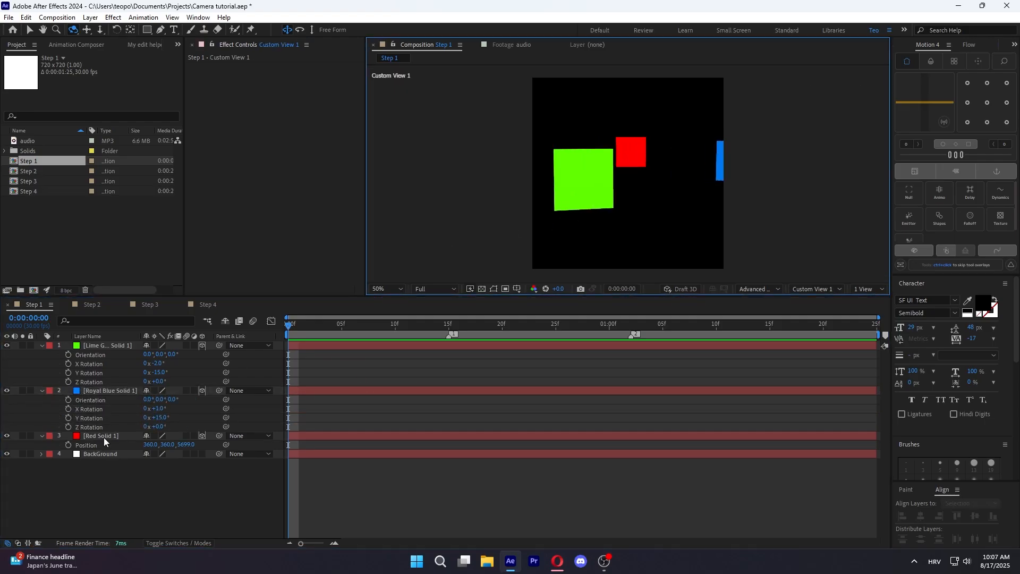
# Tilt the red solid to about -7° X Rotation
pyautogui.click(104, 437)
pyautogui.press('r')
pyautogui.click(757, 281)
# Return the viewer to Active Camera (Default) and collapse the properties of all layers
pyautogui.click(815, 288)
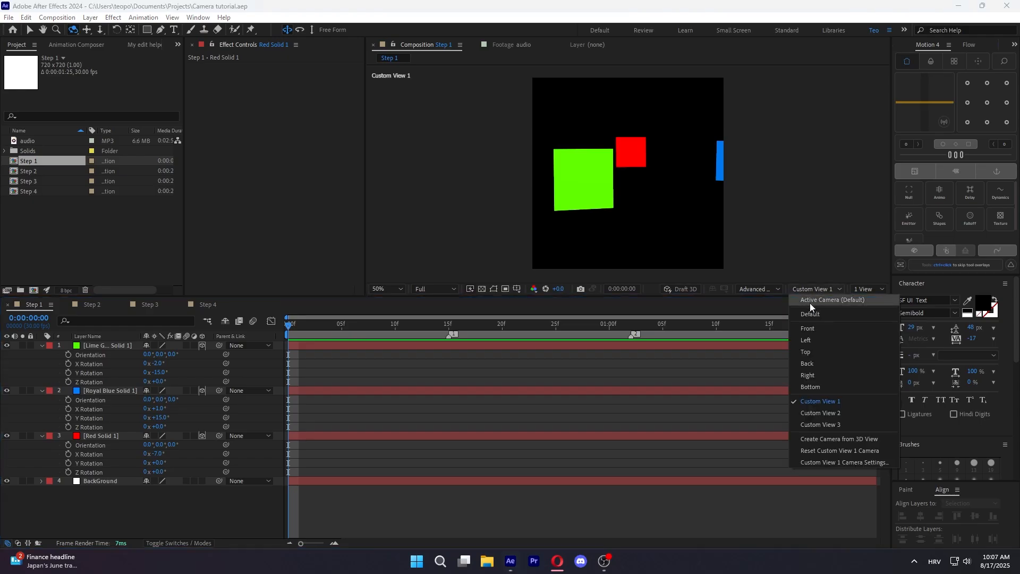
pyautogui.click(810, 301)
pyautogui.press('a')
pyautogui.press('a')
pyautogui.press('a')
pyautogui.press('a')
# Add a Two-Node Camera named Camera 1 to the composition, keeping the Custom preset
pyautogui.rightClick(177, 438)
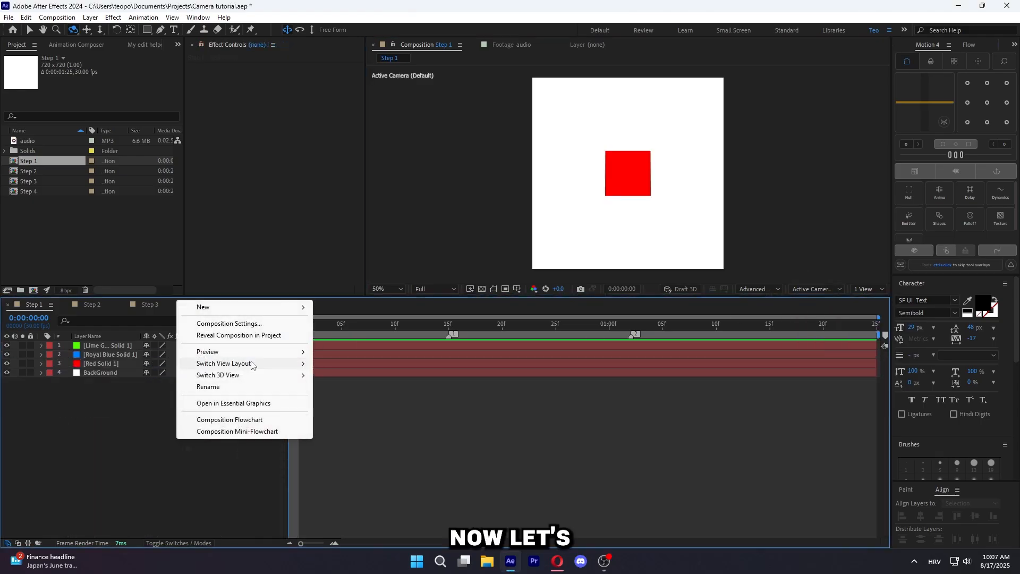
pyautogui.moveTo(252, 309)
pyautogui.click(365, 358)
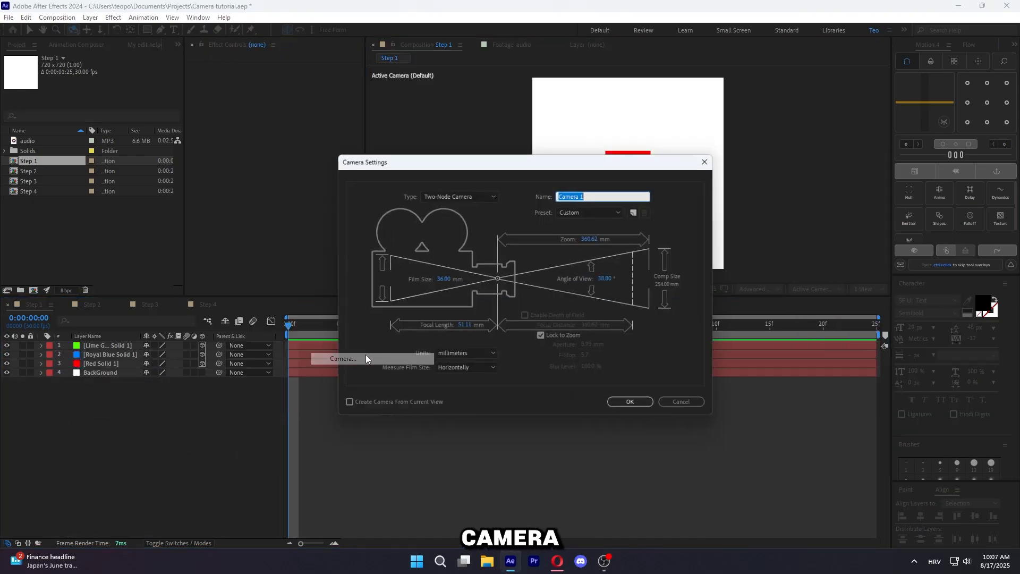
pyautogui.click(610, 212)
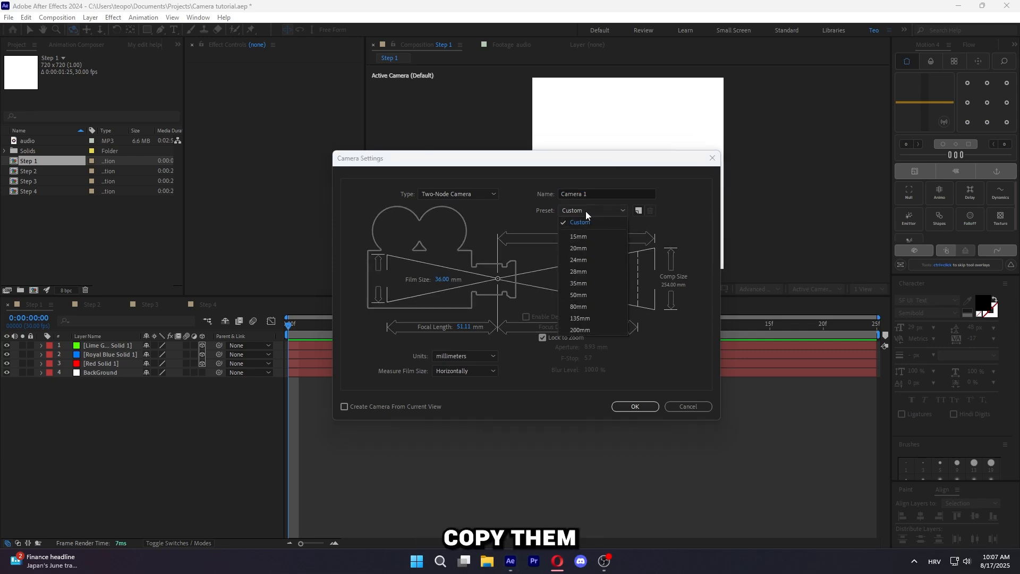
pyautogui.click(610, 218)
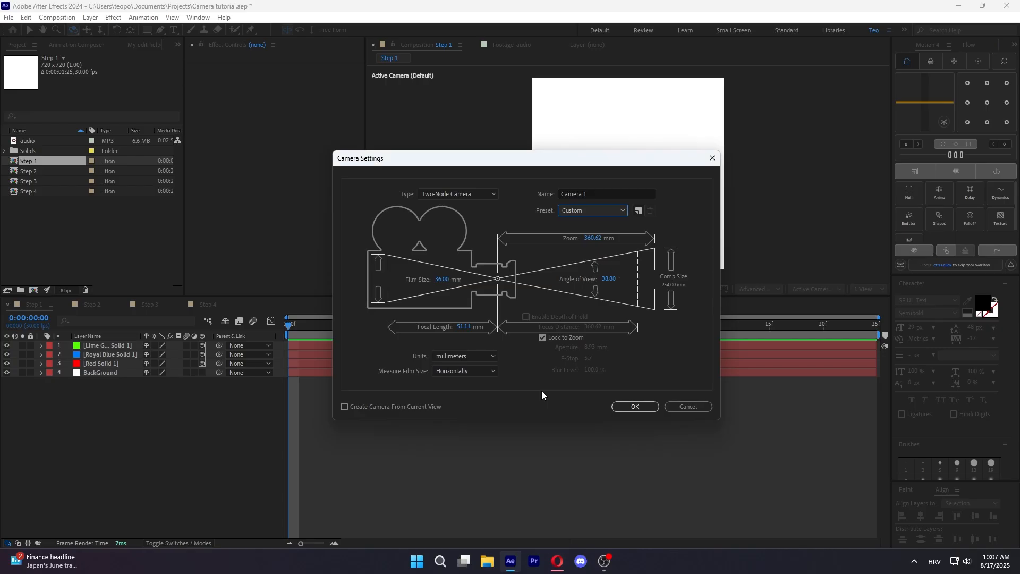
pyautogui.click(627, 405)
pyautogui.click(586, 424)
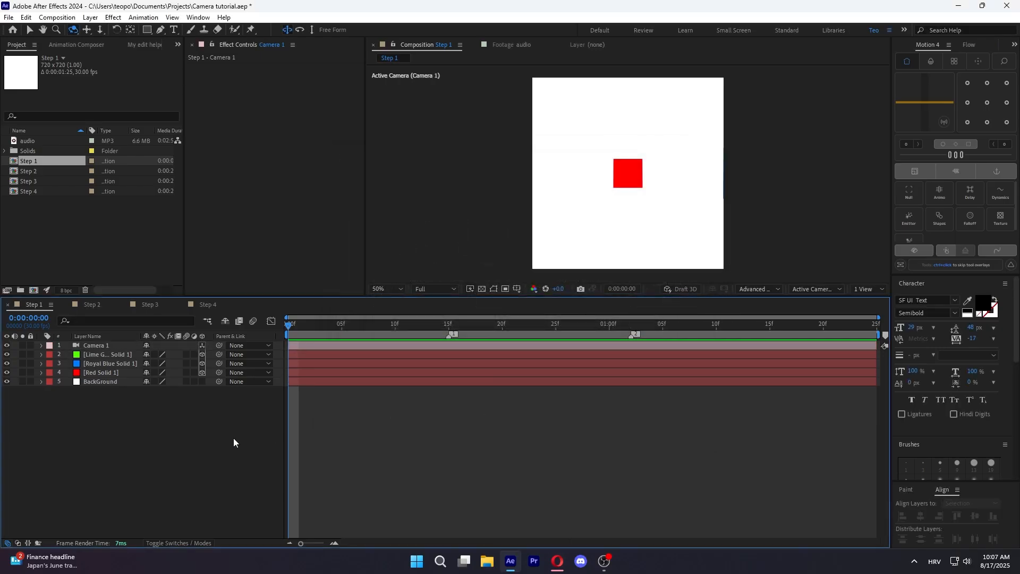
# Add a null object above Camera 1 in the Step 1 composition
pyautogui.click(115, 348)
pyautogui.click(175, 439)
pyautogui.rightClick(180, 439)
pyautogui.moveTo(248, 304)
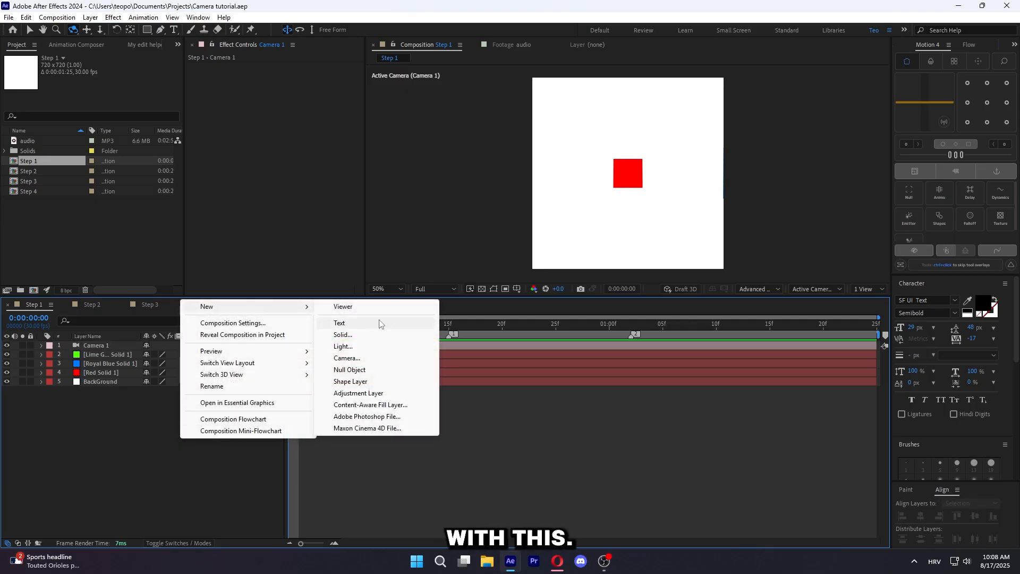
pyautogui.click(380, 370)
pyautogui.click(361, 426)
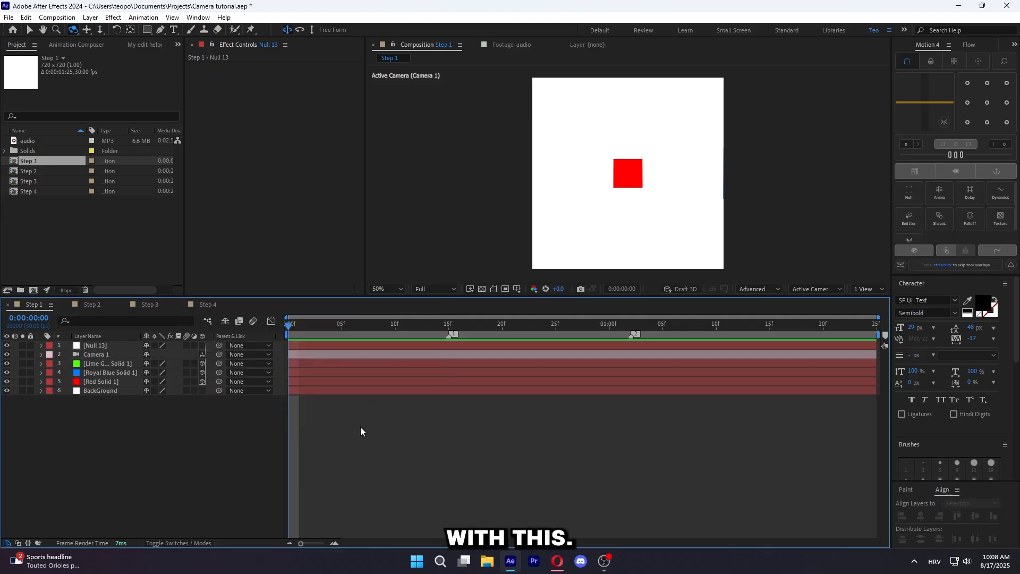
# Set the label colour of the three coloured solids to Sea Foam and the BackGround layer to Yellow
pyautogui.click(101, 362)
pyautogui.keyDown('shift'); pyautogui.click(100, 381); pyautogui.keyUp('shift')
pyautogui.click(50, 363)
pyautogui.click(85, 241)
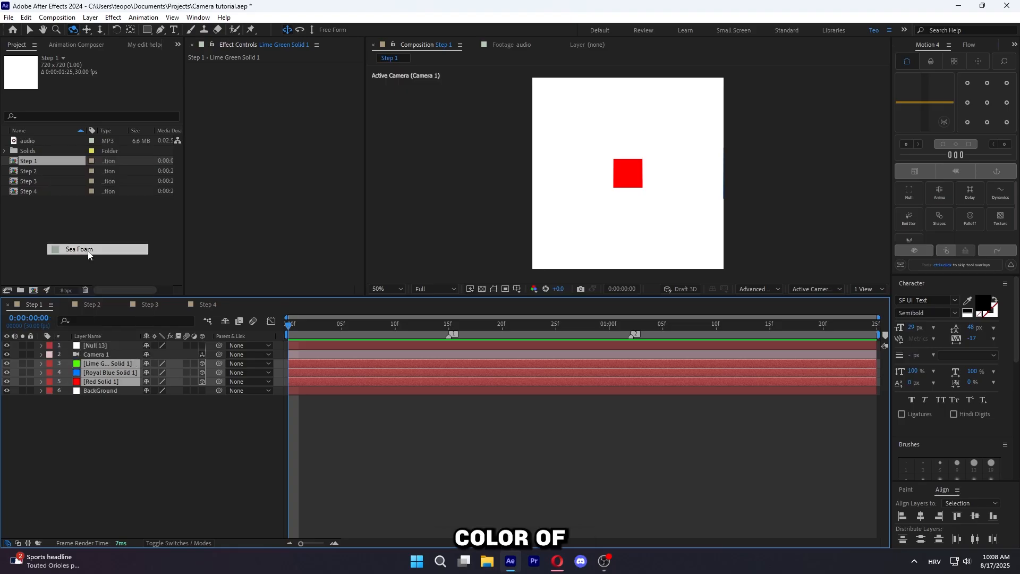
pyautogui.click(50, 391)
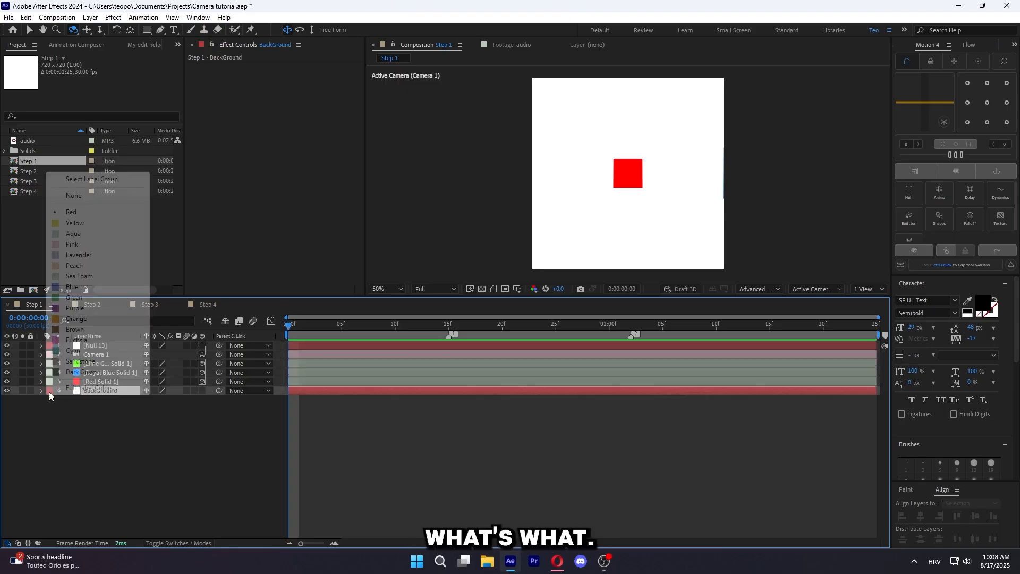
pyautogui.click(85, 225)
# Parent Camera 1 to the null and make the null a 3D layer
pyautogui.click(372, 353)
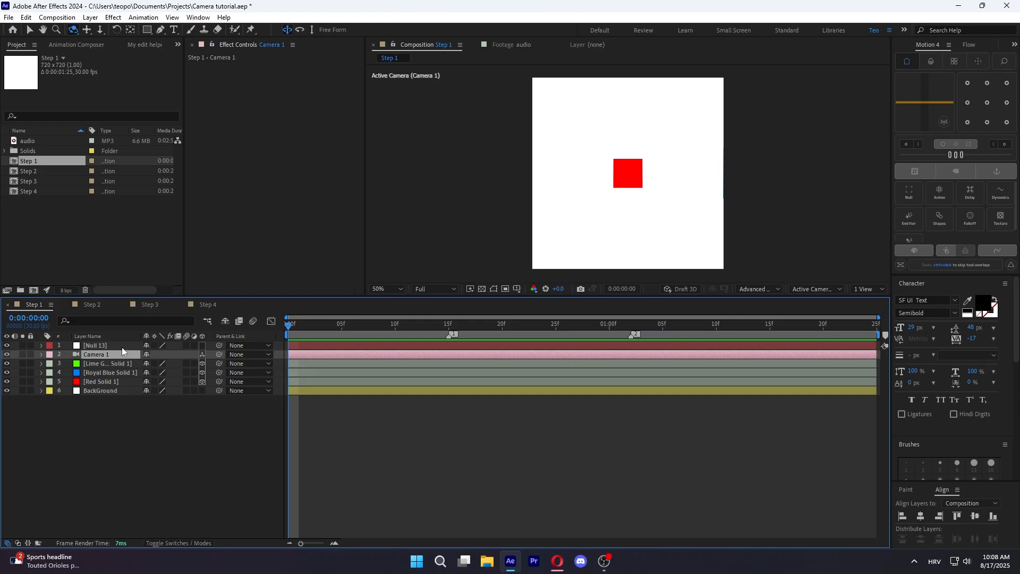
pyautogui.moveTo(218, 354); pyautogui.dragTo(118, 345)
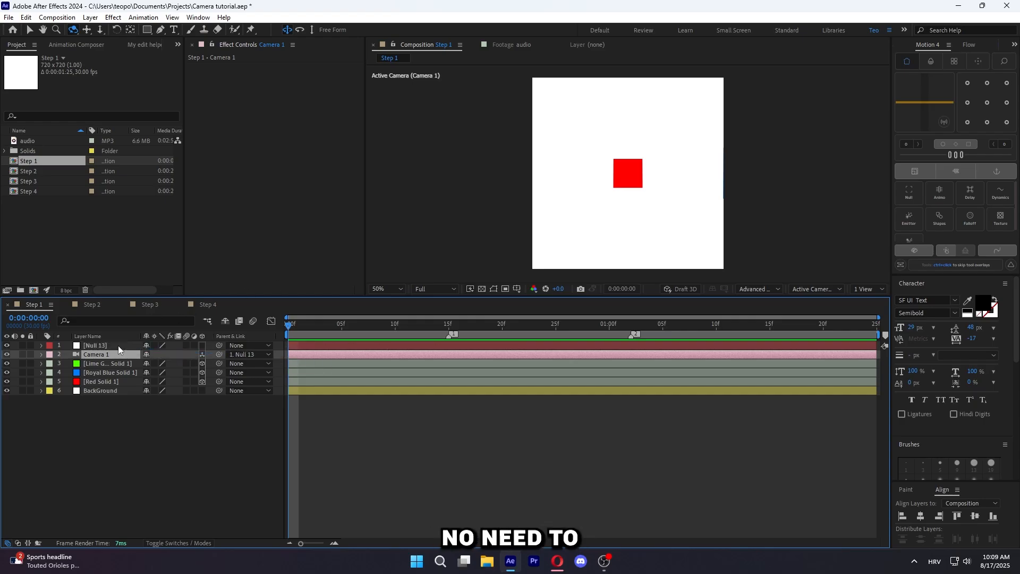
pyautogui.click(118, 346)
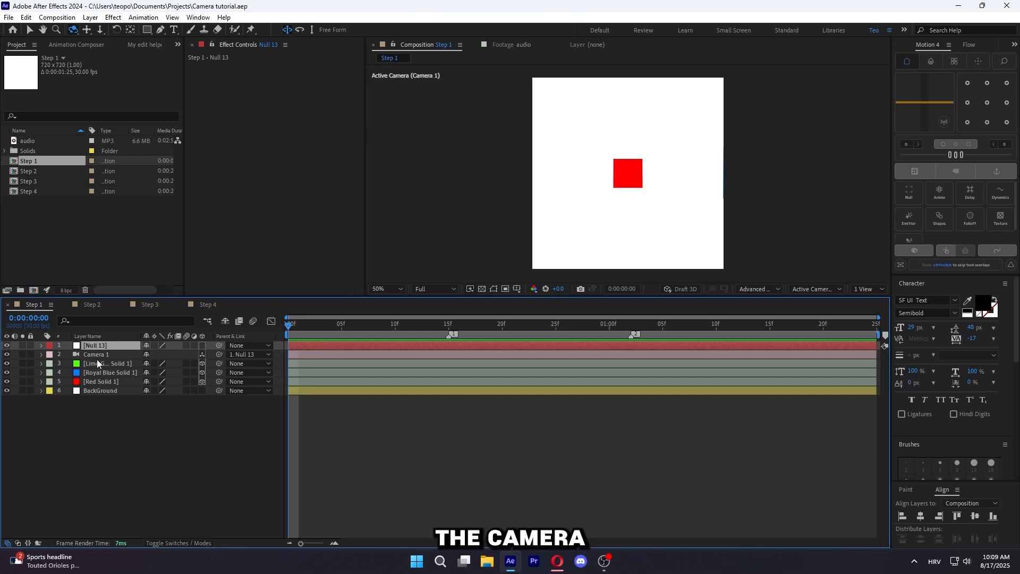
pyautogui.press('p')
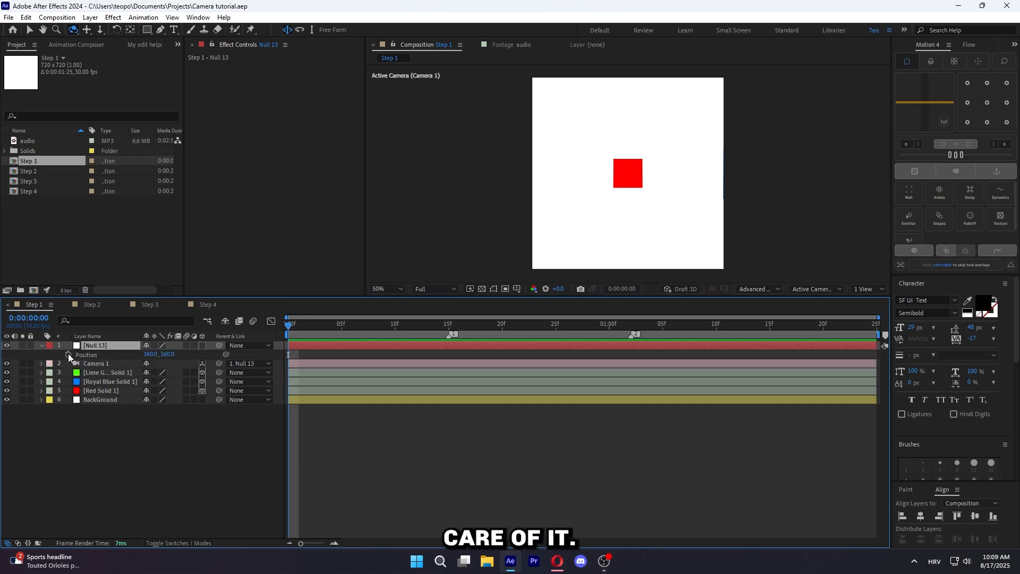
pyautogui.click(181, 432)
pyautogui.click(202, 345)
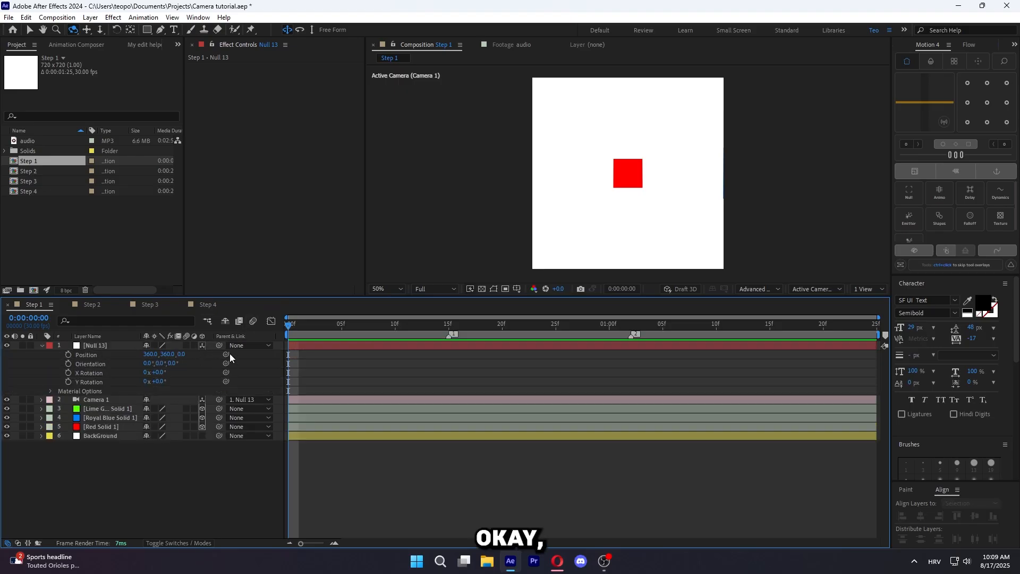
# Set the null's Z position to -4000 at frame 0 and keyframe its Position, Scale and X, Y and Z Rotation
pyautogui.moveTo(182, 354); pyautogui.dragTo(352, 351)
pyautogui.moveTo(25, 373)
pyautogui.mouseDown()
pyautogui.moveTo(183, 353)
pyautogui.moveTo(7, 368)
pyautogui.mouseUp()
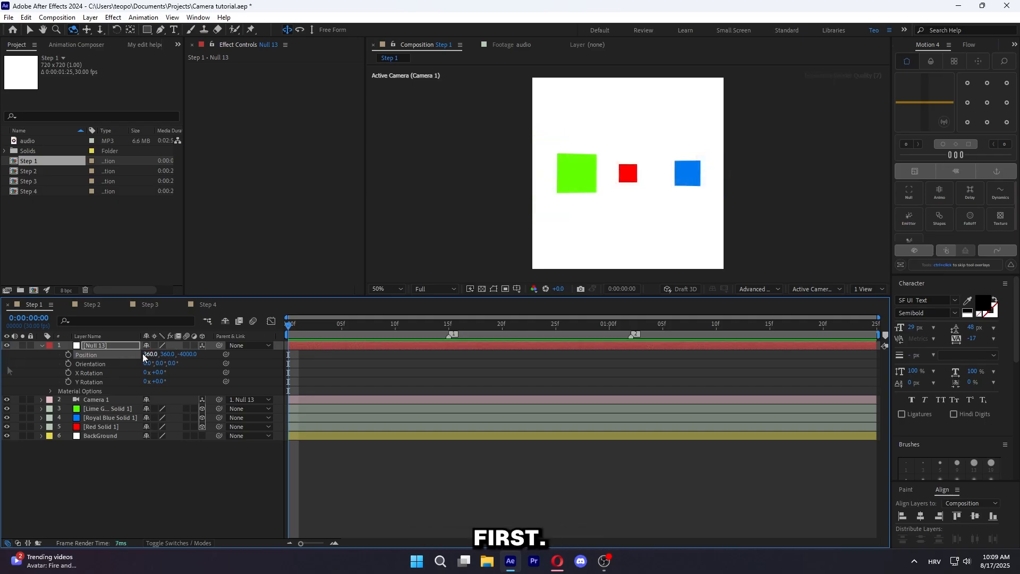
pyautogui.press('r')
pyautogui.click(68, 363)
pyautogui.click(68, 372)
pyautogui.click(68, 381)
pyautogui.press('s')
pyautogui.click(68, 355)
pyautogui.press('u')
pyautogui.click(271, 373)
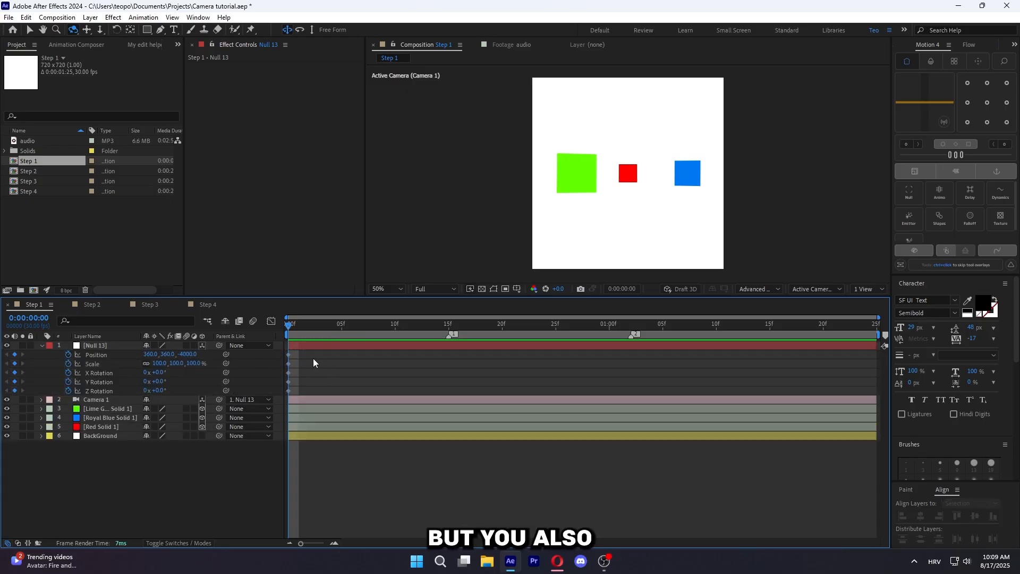
# At frame 18, animate the null to Position about -477, 360, -717 and Y Rotation about -9°, and preview the move
pyautogui.click(480, 334)
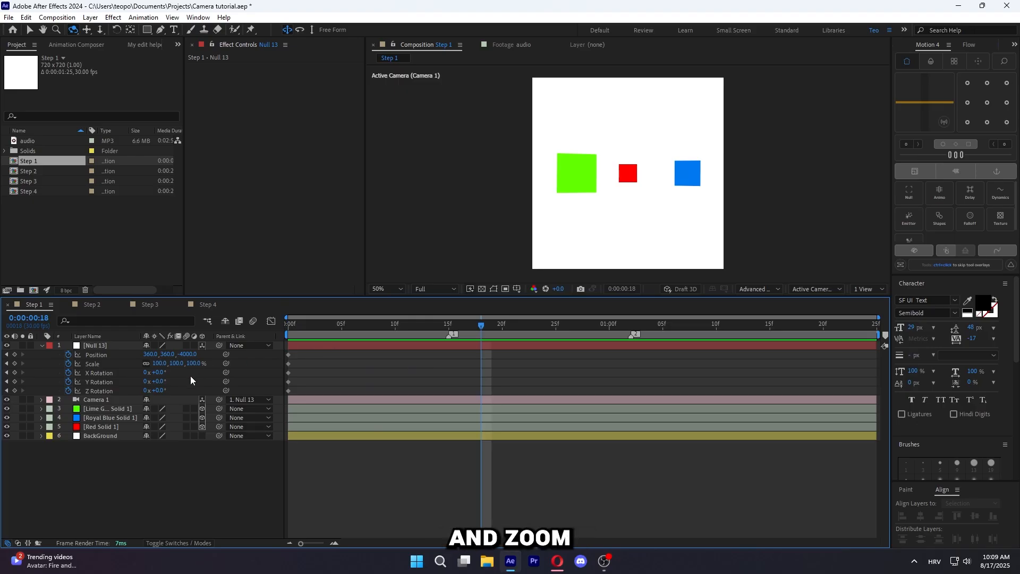
pyautogui.moveTo(188, 354); pyautogui.dragTo(834, 352)
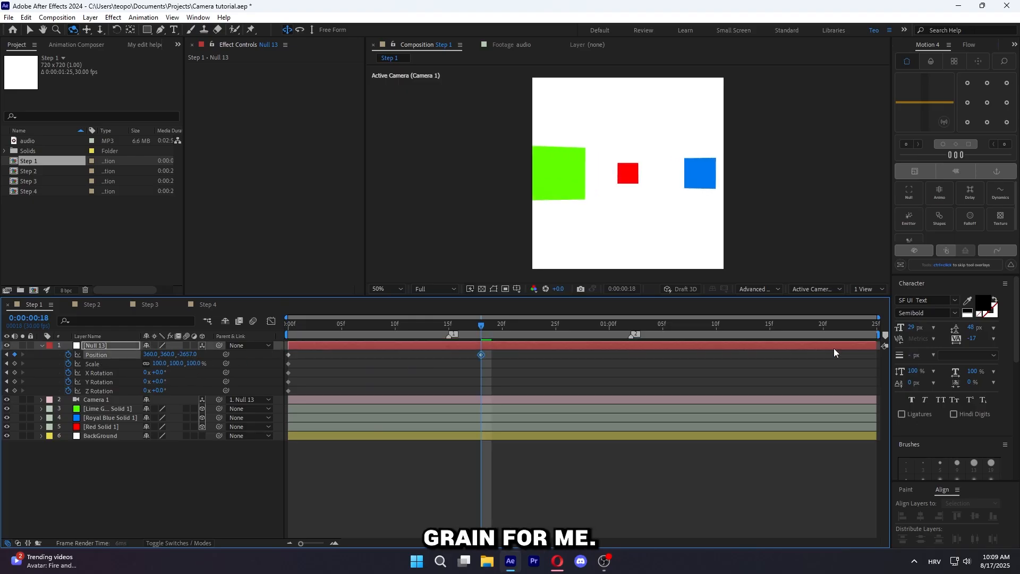
pyautogui.moveTo(188, 355); pyautogui.dragTo(1009, 355)
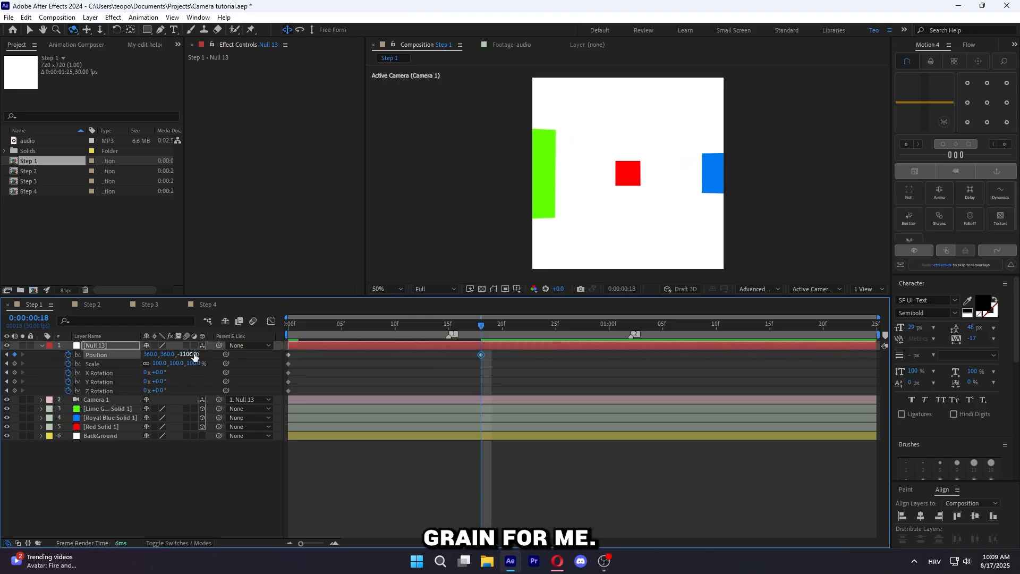
pyautogui.moveTo(194, 355); pyautogui.dragTo(343, 353)
pyautogui.moveTo(155, 357); pyautogui.dragTo(244, 364)
pyautogui.click(175, 381)
pyautogui.hotkey('ctrl', 'z')
pyautogui.moveTo(498, 354); pyautogui.dragTo(273, 385)
pyautogui.click(409, 385)
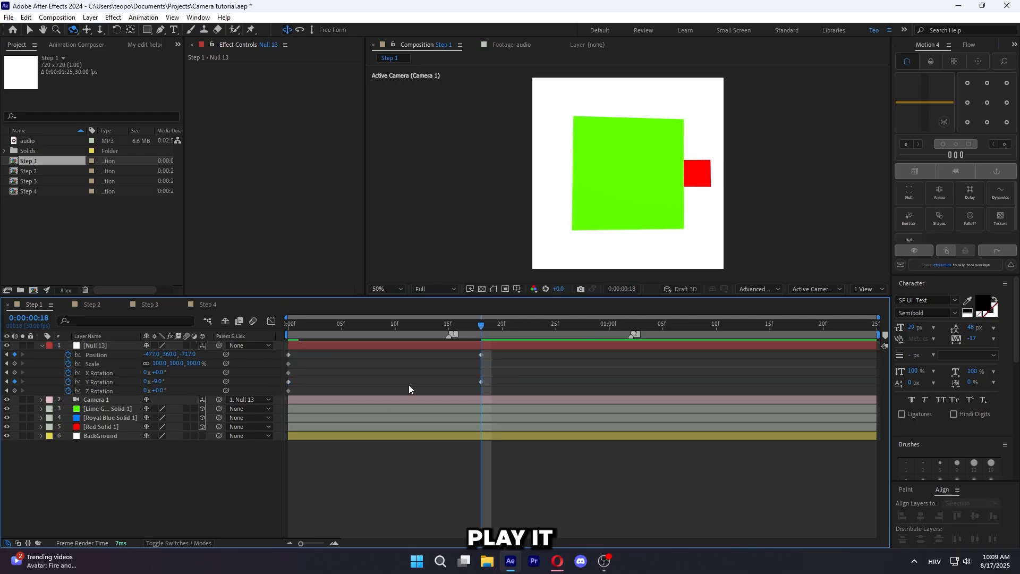
pyautogui.press('space')
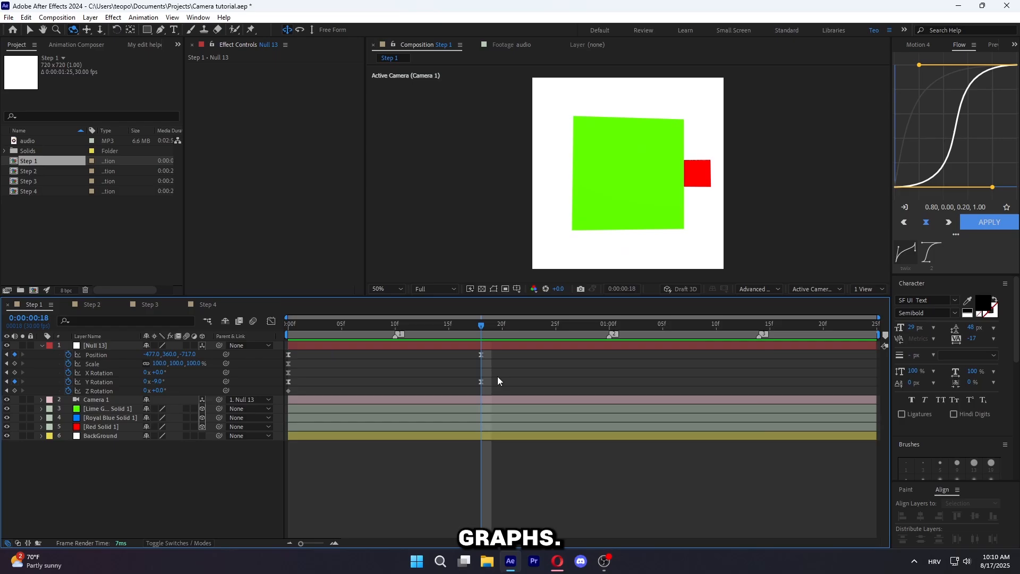
# Move the null's ending Position and Y Rotation keyframes to frame 23 and check the motion at the first beat marker
pyautogui.moveTo(497, 376); pyautogui.dragTo(287, 351)
pyautogui.moveTo(482, 355); pyautogui.dragTo(535, 354)
pyautogui.moveTo(317, 336); pyautogui.dragTo(395, 337)
# Adjust the speed graph of the null's keyframes, setting the ending keyframes' incoming influence to about 75% with zero speed
pyautogui.click(271, 321)
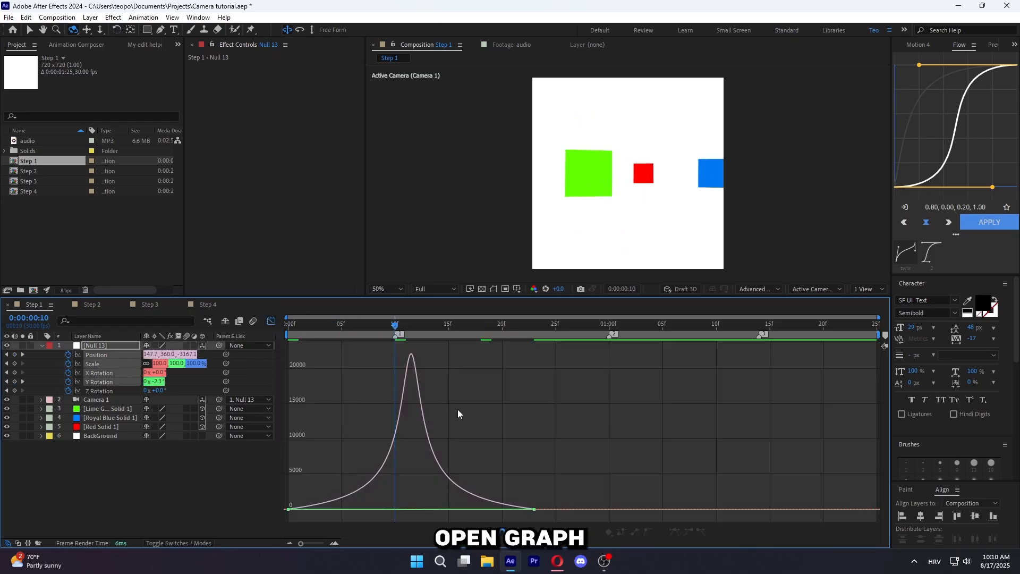
pyautogui.moveTo(241, 525); pyautogui.dragTo(240, 526)
pyautogui.rightClick(511, 462)
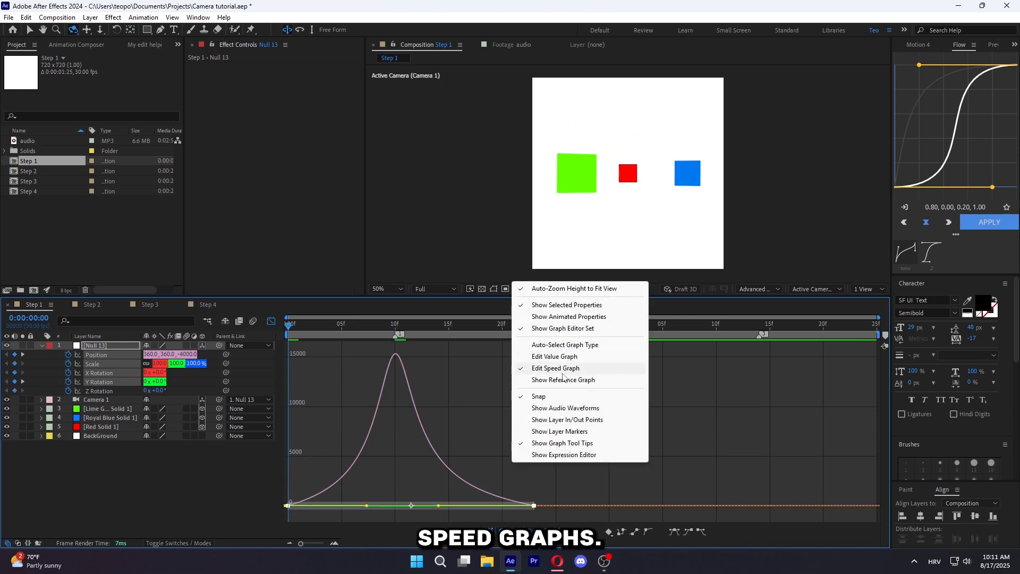
pyautogui.click(470, 406)
pyautogui.rightClick(533, 427)
pyautogui.click(468, 416)
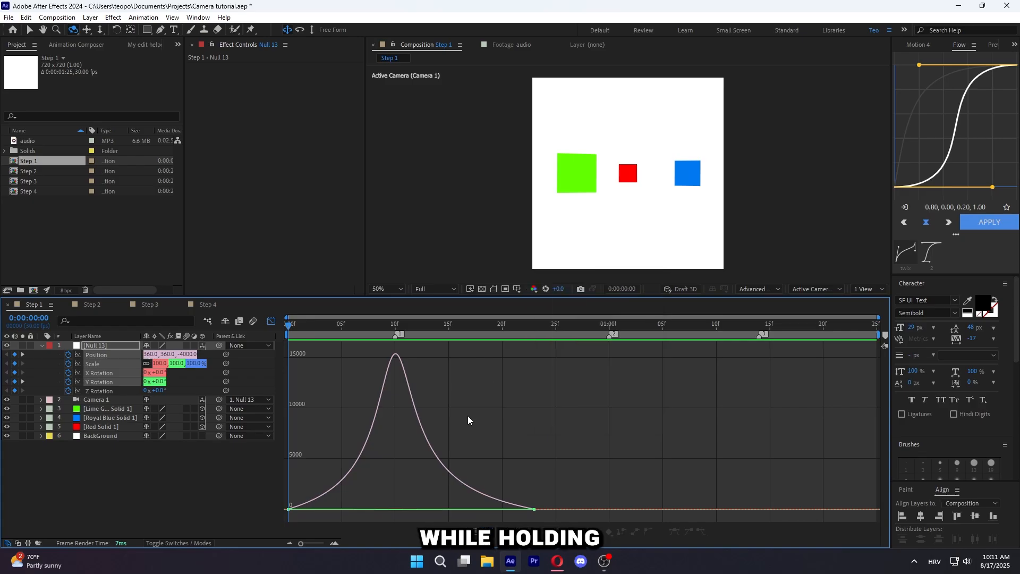
pyautogui.moveTo(565, 495); pyautogui.dragTo(261, 524)
pyautogui.moveTo(487, 392); pyautogui.dragTo(593, 425)
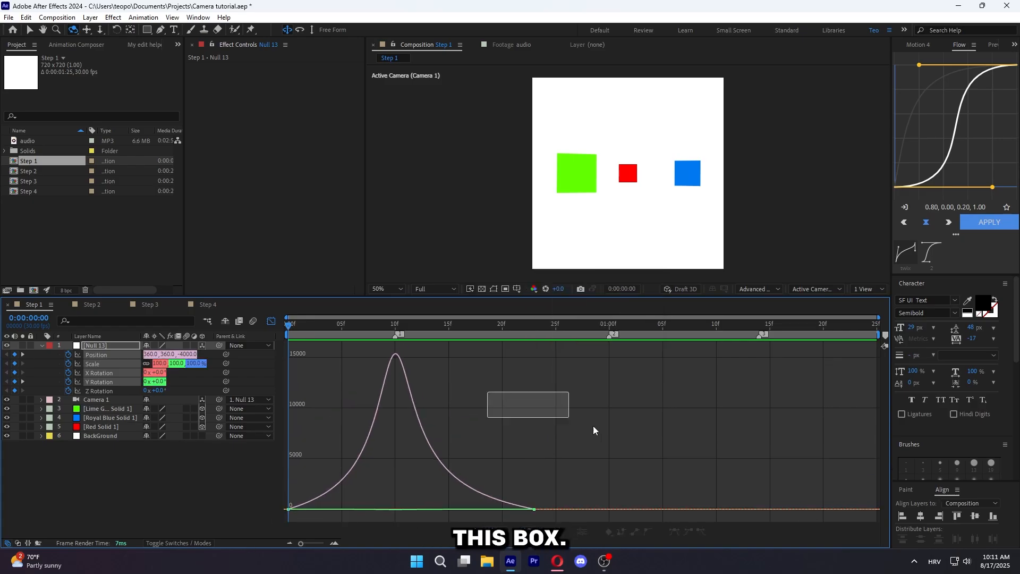
pyautogui.moveTo(585, 474); pyautogui.dragTo(255, 526)
pyautogui.moveTo(438, 506)
pyautogui.mouseDown()
pyautogui.moveTo(455, 505)
pyautogui.moveTo(442, 506)
pyautogui.mouseUp()
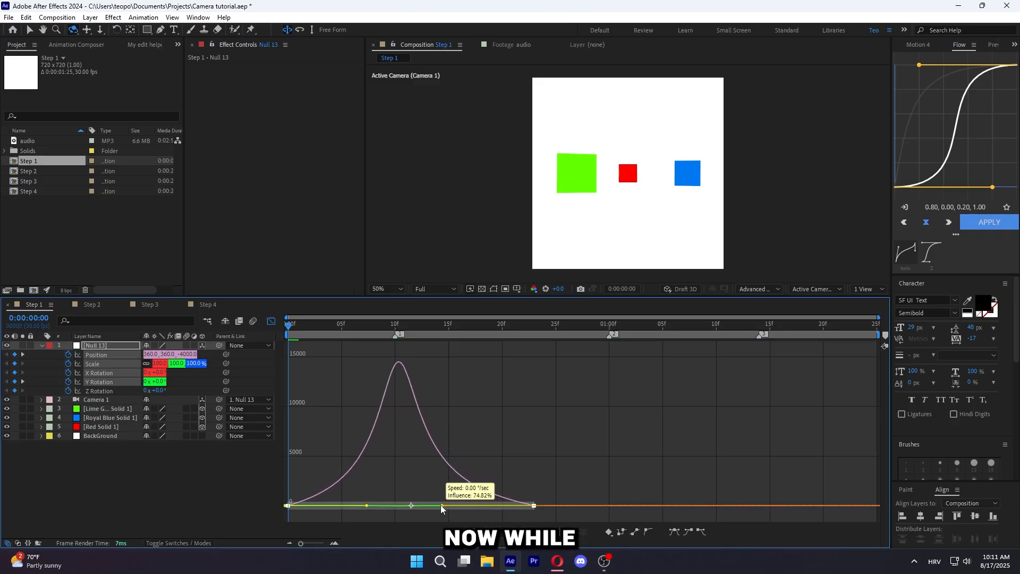
# Close the graph editor and repeatedly play back the eased camera move to check its timing against the beat markers
pyautogui.press('space')
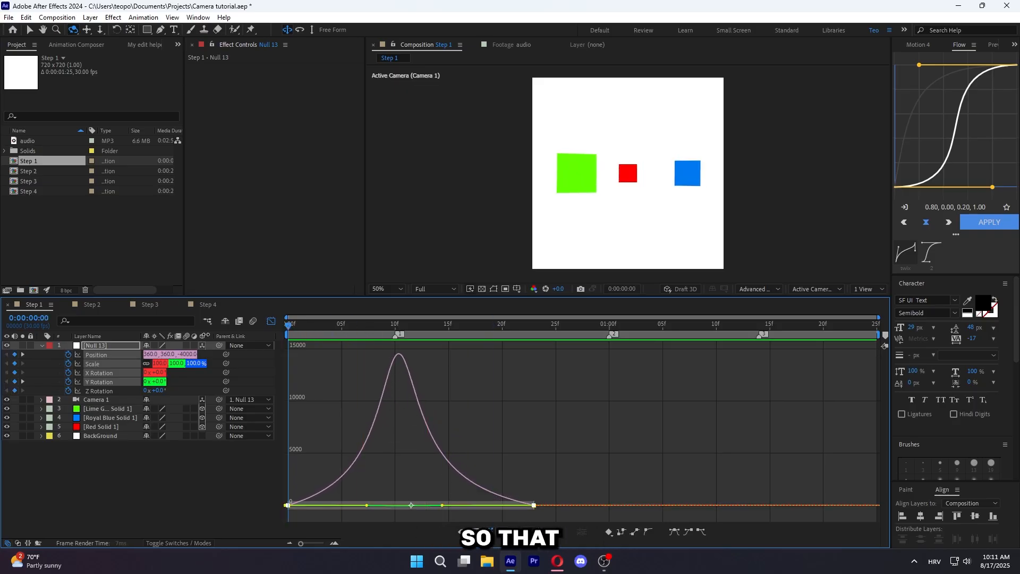
pyautogui.press('space')
pyautogui.press('space')
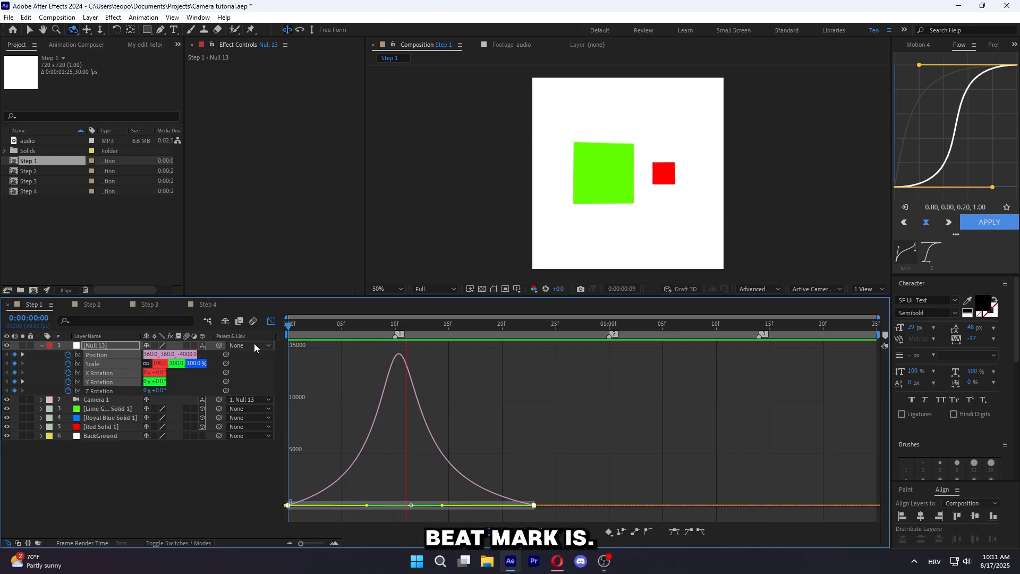
pyautogui.click(272, 321)
pyautogui.press('space')
pyautogui.press('space')
pyautogui.press('space')
pyautogui.moveTo(499, 329); pyautogui.dragTo(272, 350)
pyautogui.press('space')
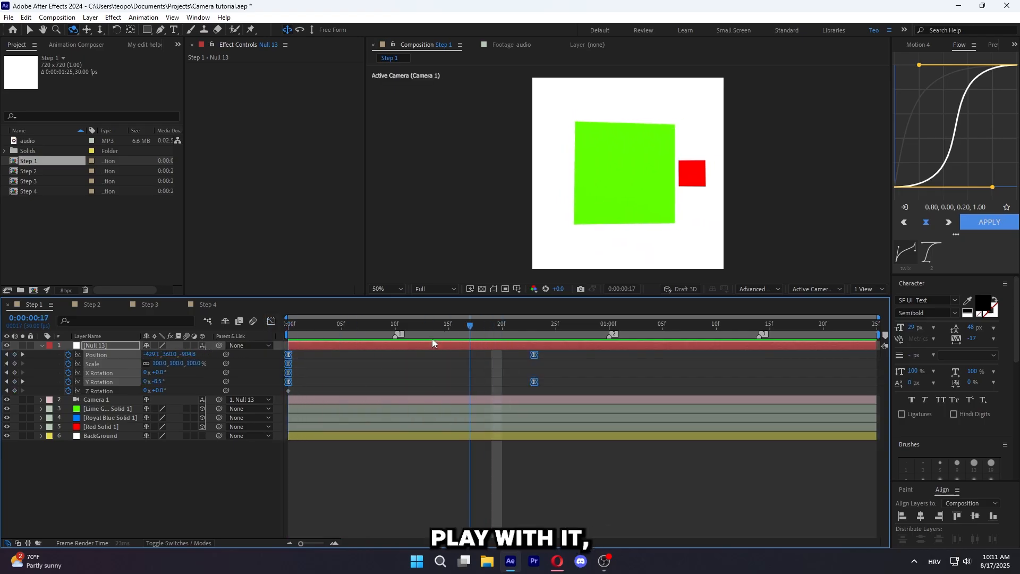
pyautogui.press('space')
pyautogui.moveTo(365, 345); pyautogui.dragTo(257, 336)
pyautogui.press('space')
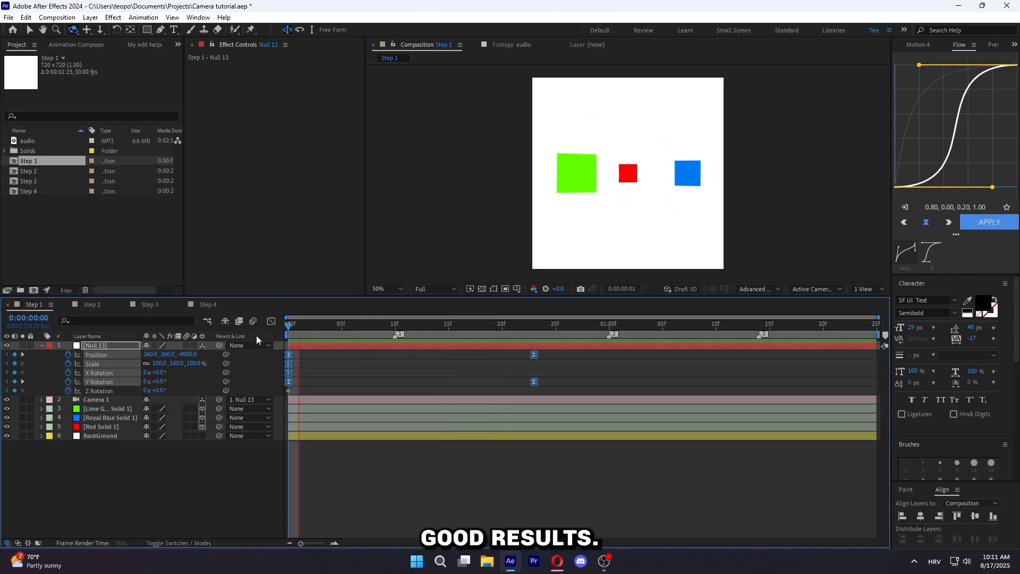
pyautogui.press('space')
pyautogui.moveTo(538, 329); pyautogui.dragTo(129, 376)
pyautogui.press('space')
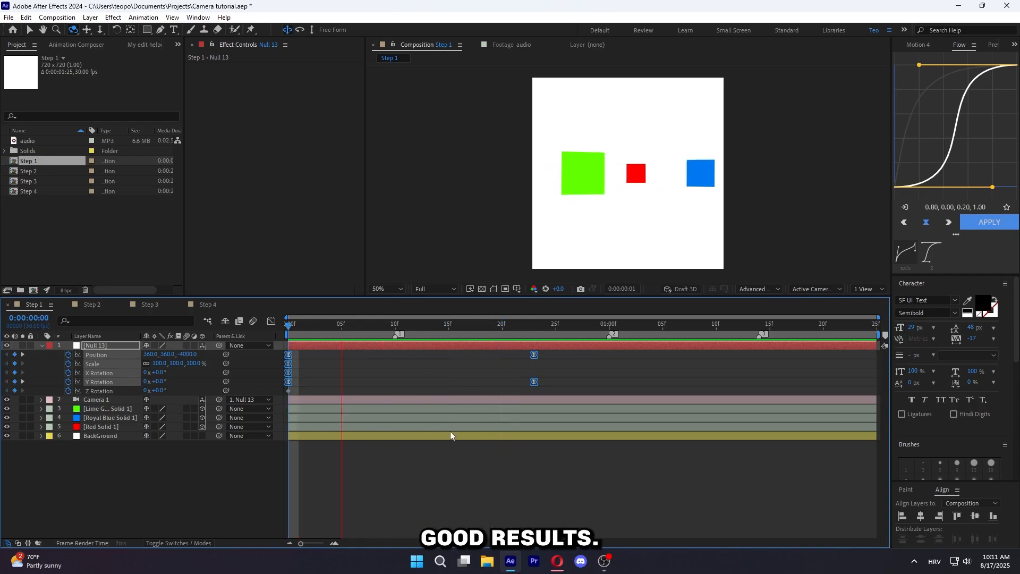
pyautogui.press('space')
pyautogui.click(504, 467)
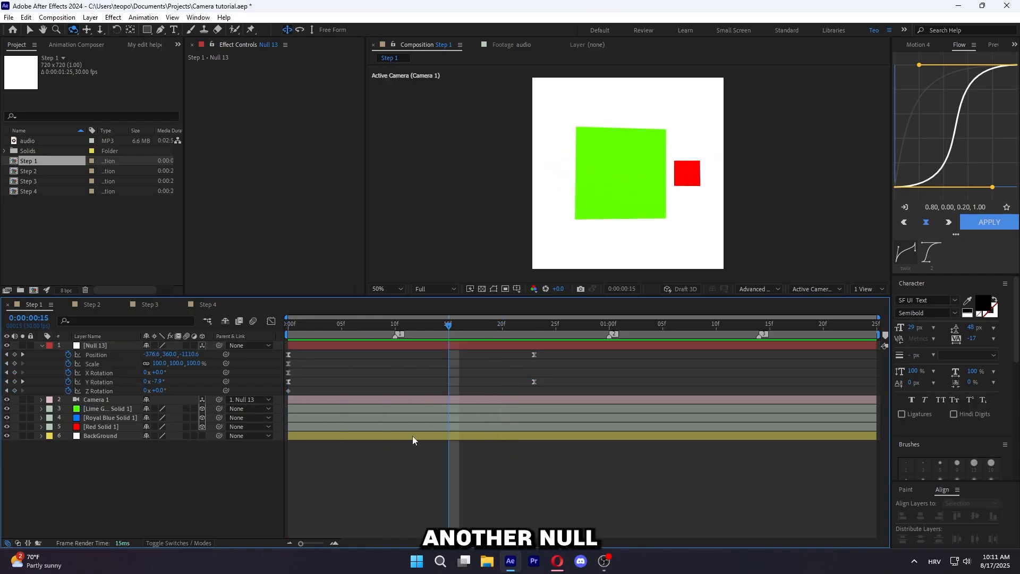
# Add another null object, duplicate it twice, and make all three new nulls 3D layers
pyautogui.rightClick(203, 487)
pyautogui.moveTo(262, 355)
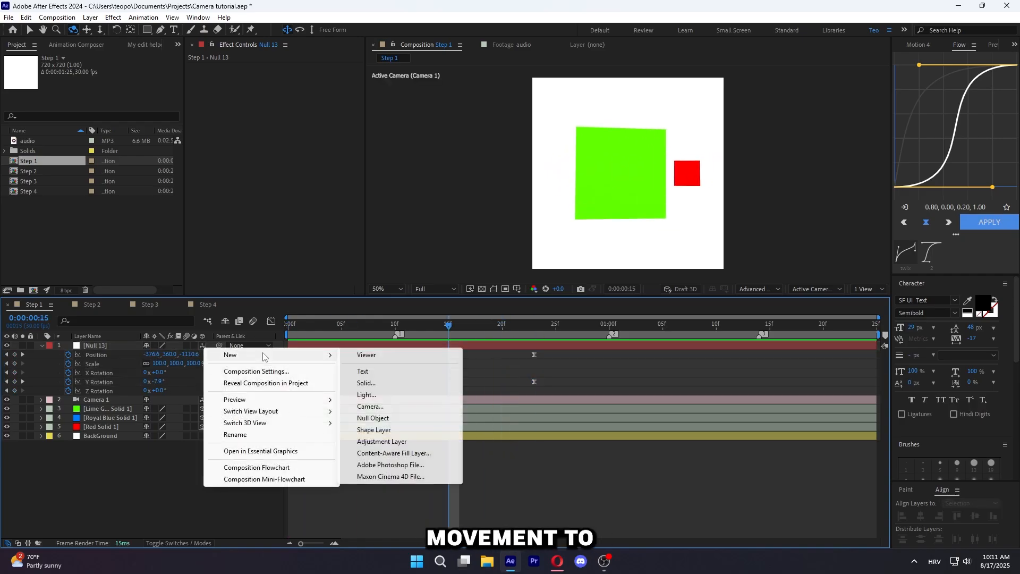
pyautogui.click(391, 419)
pyautogui.hotkey('ctrl', 'd')
pyautogui.hotkey('ctrl', 'd')
pyautogui.moveTo(202, 345); pyautogui.dragTo(202, 364)
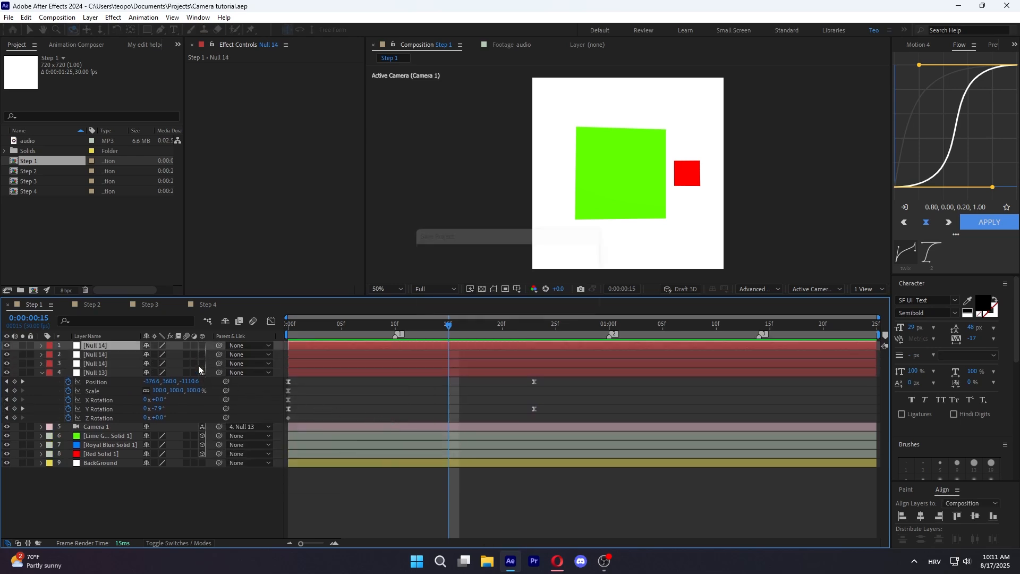
pyautogui.click(271, 418)
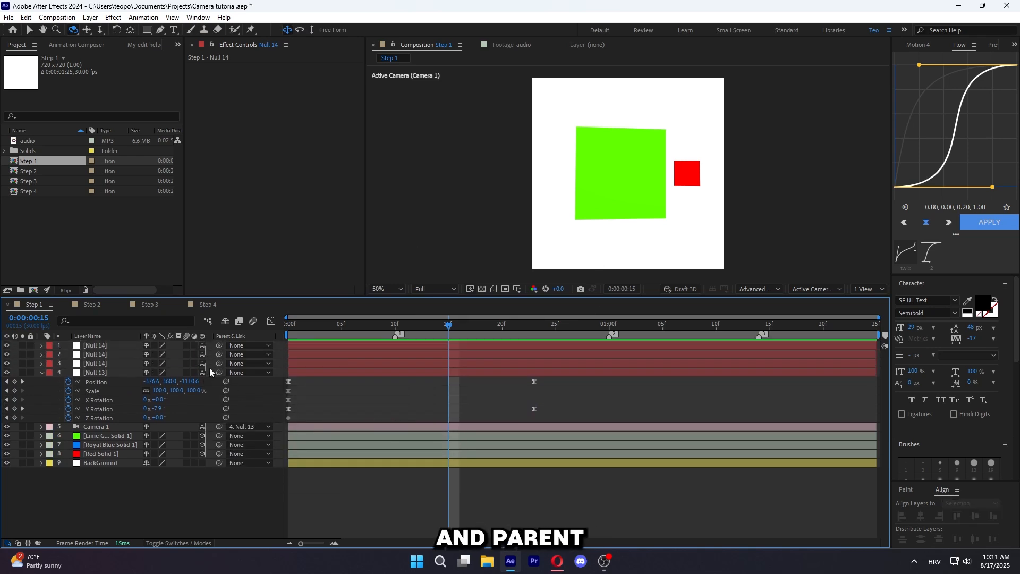
# Parent the four nulls in a chain, each to the null above it, and play back the camera move
pyautogui.moveTo(220, 373); pyautogui.dragTo(103, 346)
pyautogui.click(435, 364)
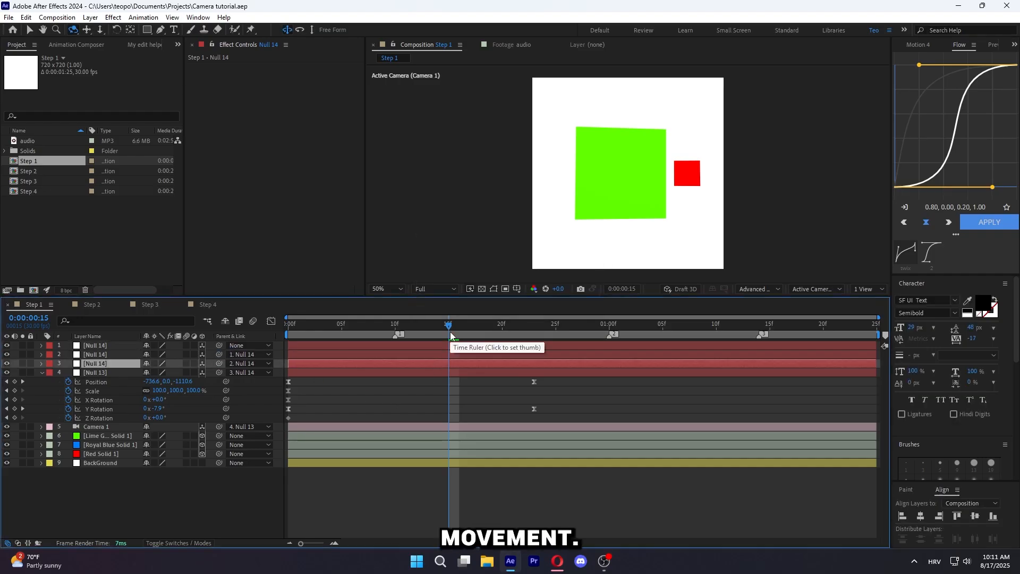
pyautogui.click(499, 387)
pyautogui.moveTo(454, 328); pyautogui.dragTo(390, 407)
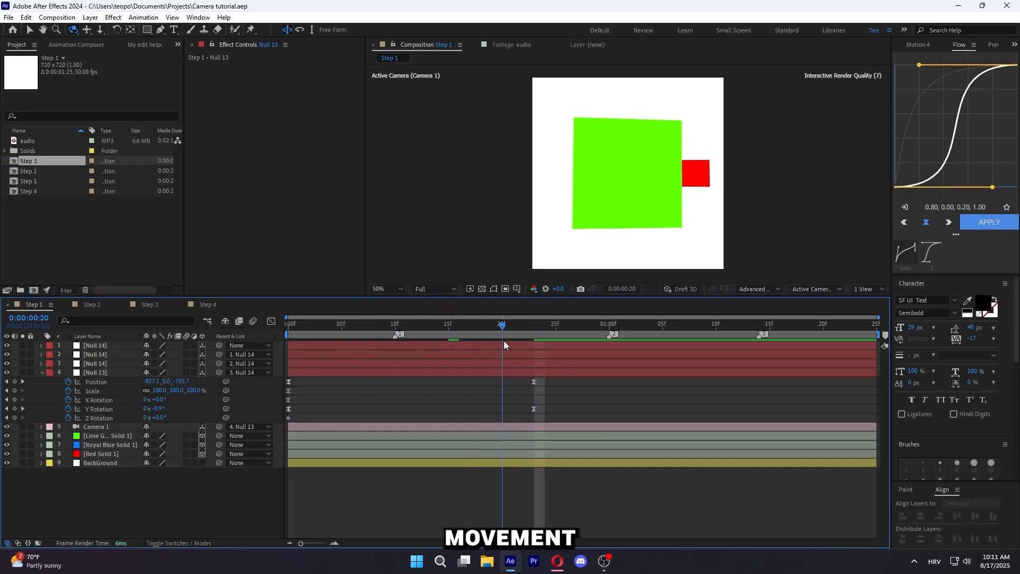
pyautogui.press('space')
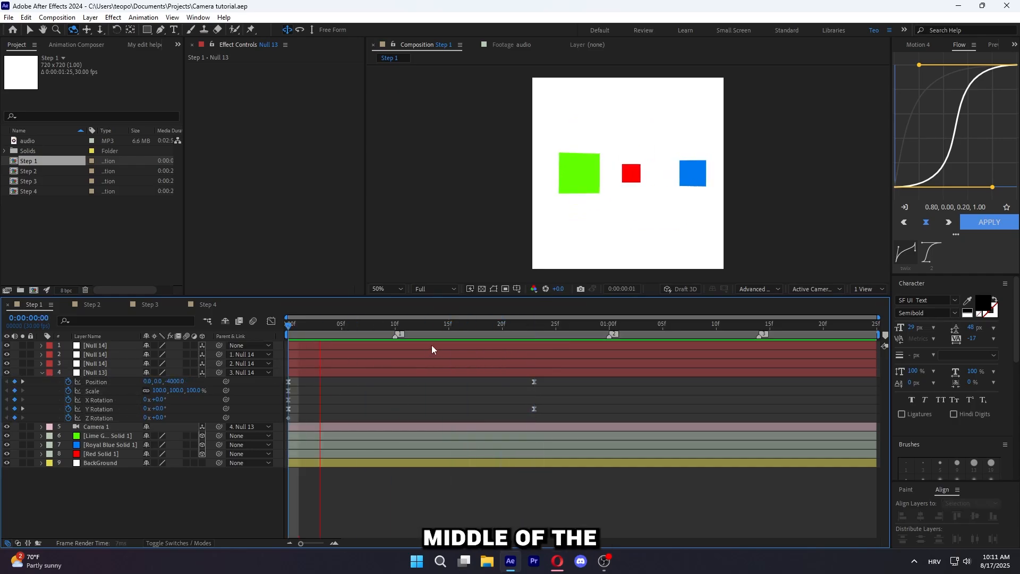
# At frame 16, add Position, Scale and X, Y and Z Rotation keyframes to the null directly above Null 13
pyautogui.click(448, 329)
pyautogui.click(463, 363)
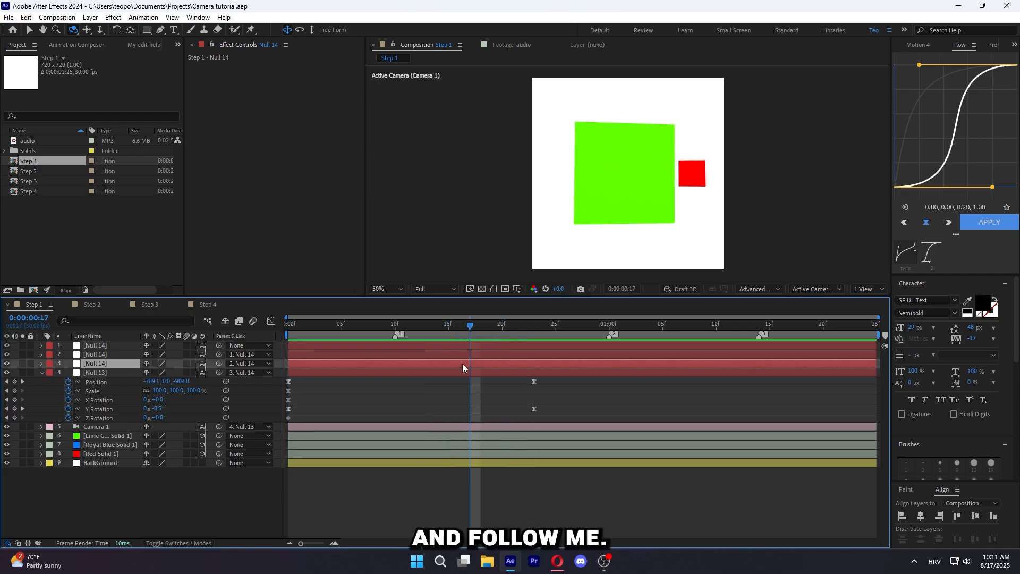
pyautogui.moveTo(453, 329); pyautogui.dragTo(461, 329)
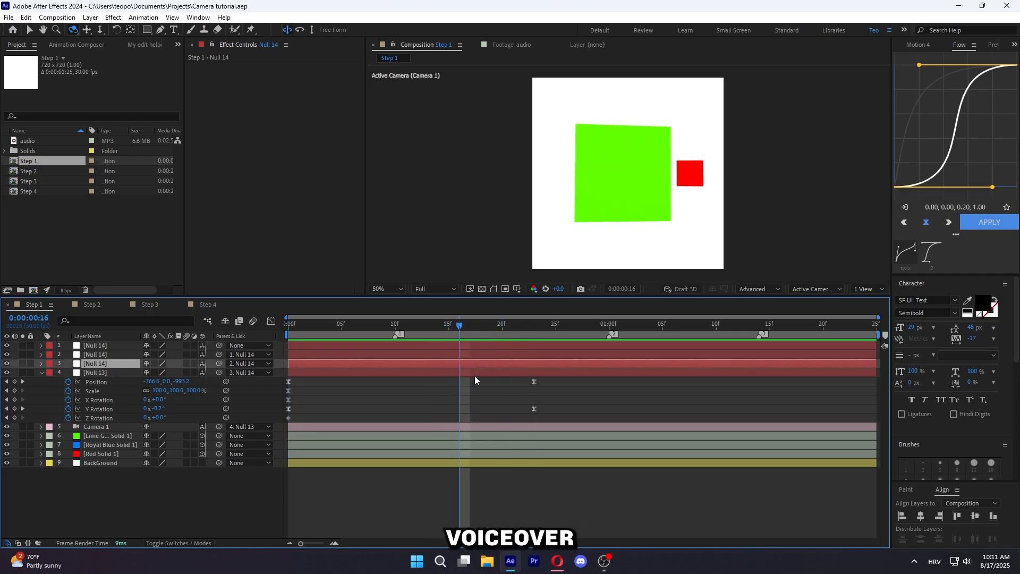
pyautogui.press('p')
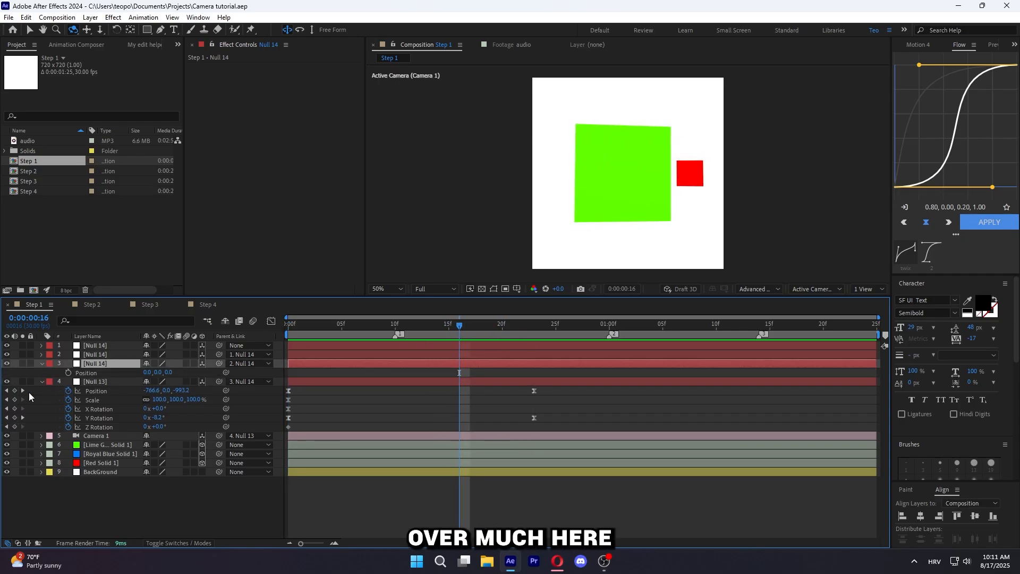
pyautogui.click(69, 373)
pyautogui.press('r')
pyautogui.moveTo(68, 382); pyautogui.dragTo(69, 401)
pyautogui.press('s')
pyautogui.click(69, 373)
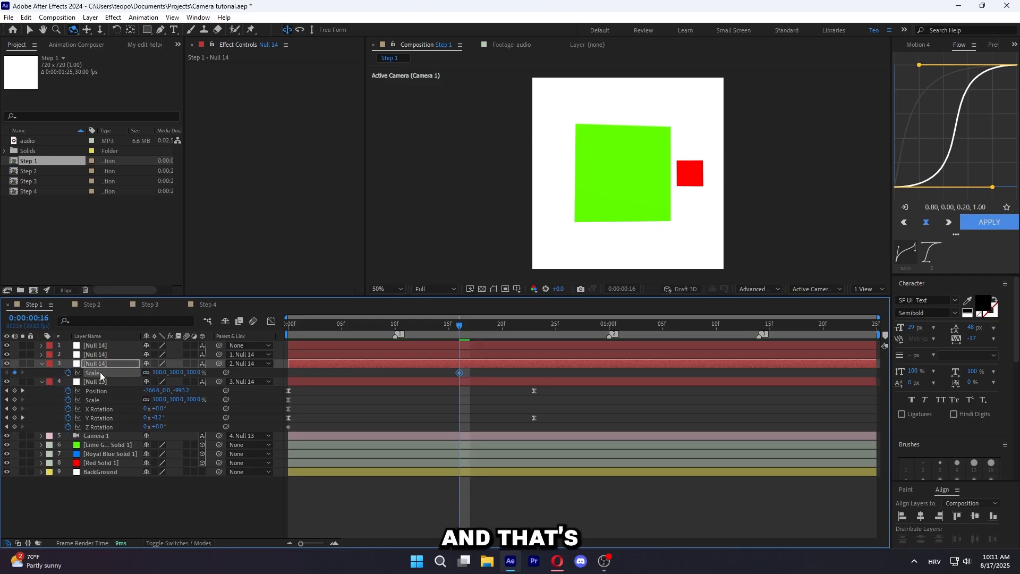
pyautogui.press('u')
# At 0:00:01:14, set that null's Position to 2567, 0, 2149 and its Y Rotation to 17° to frame the blue solid
pyautogui.click(514, 377)
pyautogui.moveTo(463, 333); pyautogui.dragTo(746, 349)
pyautogui.press('pagedown')
pyautogui.moveTo(148, 373); pyautogui.dragTo(820, 369)
pyautogui.moveTo(185, 373); pyautogui.dragTo(548, 362)
pyautogui.moveTo(160, 400); pyautogui.dragTo(2, 372)
pyautogui.moveTo(188, 373); pyautogui.dragTo(1, 373)
pyautogui.moveTo(155, 373); pyautogui.dragTo(38, 383)
# Apply Easy Ease to that null's keyframes and check the motion at the second beat marker
pyautogui.moveTo(446, 370); pyautogui.dragTo(804, 405)
pyautogui.press('F9')
pyautogui.moveTo(477, 330); pyautogui.dragTo(609, 339)
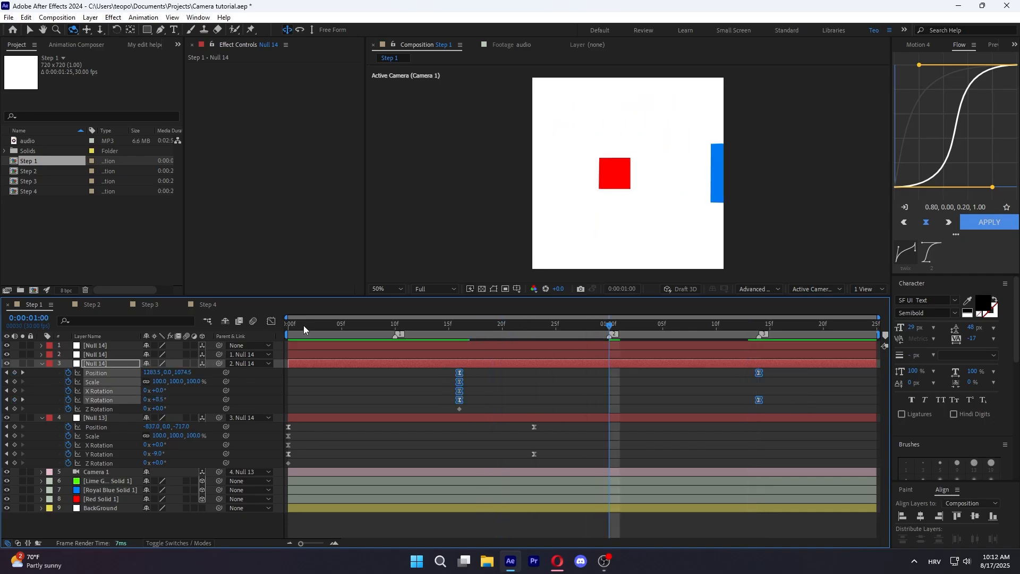
# Steepen the null's speed graph by extending the influence at both its starting and ending keyframes, and play back the result
pyautogui.click(270, 322)
pyautogui.click(271, 322)
pyautogui.moveTo(442, 369); pyautogui.dragTo(798, 404)
pyautogui.click(272, 322)
pyautogui.moveTo(432, 484); pyautogui.dragTo(789, 519)
pyautogui.moveTo(509, 505); pyautogui.dragTo(553, 505)
pyautogui.moveTo(708, 505); pyautogui.dragTo(665, 505)
pyautogui.press('space')
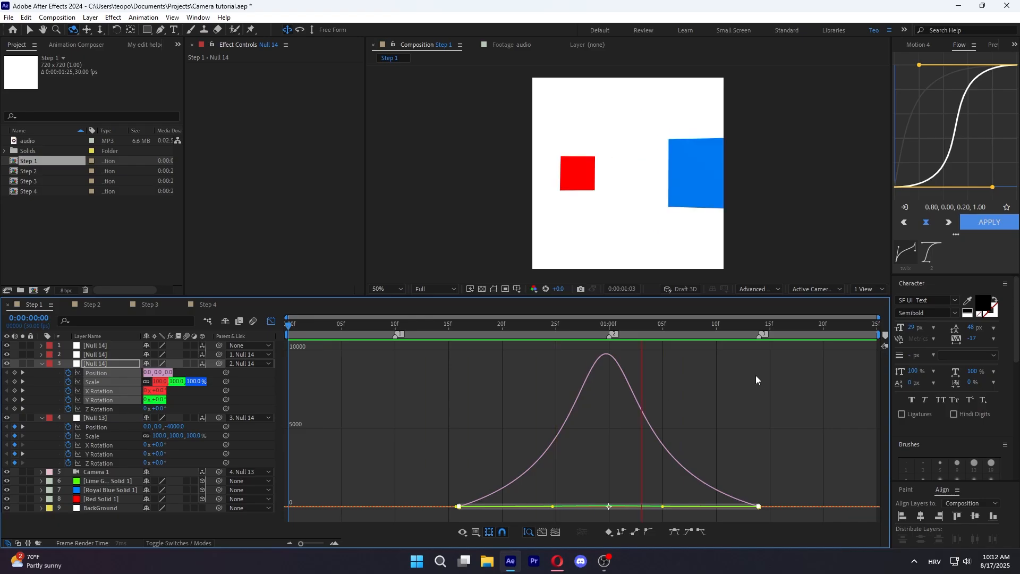
pyautogui.click(271, 322)
# At 0:00:01:04, add Position, Scale and Rotation keyframes to the second null layer
pyautogui.click(654, 354)
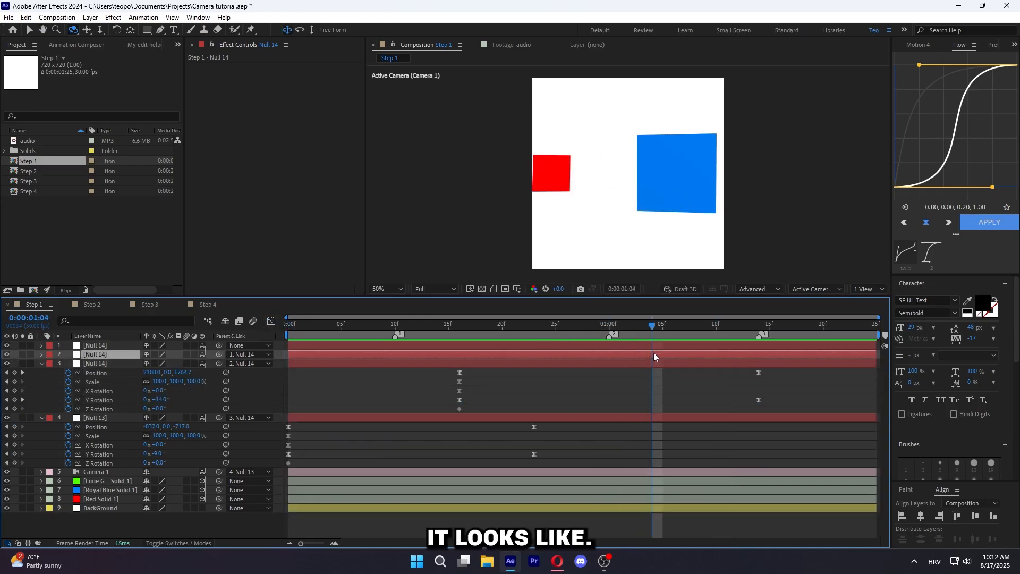
pyautogui.hotkey('alt', 'shift', 'p')
pyautogui.hotkey('alt', 'shift', 'r')
pyautogui.hotkey('alt', 'shift', 's')
pyautogui.press('u')
# At 0:00:01:24, adjust the second null's Position and X and Y Rotation to bring the camera onto the red solid
pyautogui.moveTo(685, 325); pyautogui.dragTo(870, 324)
pyautogui.moveTo(149, 364)
pyautogui.mouseDown()
pyautogui.moveTo(159, 363)
pyautogui.moveTo(146, 364)
pyautogui.moveTo(151, 391)
pyautogui.moveTo(145, 364)
pyautogui.moveTo(129, 364)
pyautogui.mouseUp()
pyautogui.moveTo(180, 363); pyautogui.dragTo(346, 335)
pyautogui.moveTo(56, 380); pyautogui.dragTo(53, 380)
pyautogui.moveTo(159, 381); pyautogui.dragTo(155, 382)
pyautogui.moveTo(156, 382); pyautogui.dragTo(154, 362)
# Apply Easy Ease to the second null's keyframes and shift its ending keyframes to the end of the composition
pyautogui.moveTo(639, 361); pyautogui.dragTo(871, 404)
pyautogui.press('F9')
pyautogui.moveTo(866, 382); pyautogui.dragTo(877, 381)
# Extend the influence at both ends of the second null's speed graph so its peak sits on the third beat marker
pyautogui.moveTo(866, 325); pyautogui.dragTo(759, 326)
pyautogui.click(275, 321)
pyautogui.moveTo(727, 507); pyautogui.dragTo(838, 507)
pyautogui.moveTo(802, 506); pyautogui.dragTo(723, 507)
pyautogui.moveTo(838, 506); pyautogui.dragTo(801, 504)
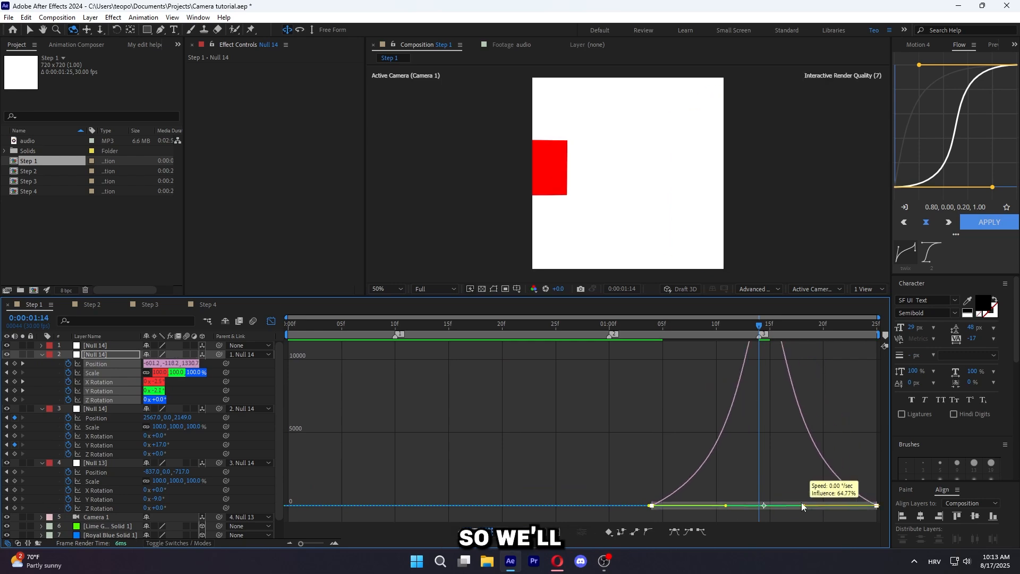
# Play back the full camera move from the start, leaving the graph editor closed and the layer properties collapsed
pyautogui.click(288, 326)
pyautogui.press('space')
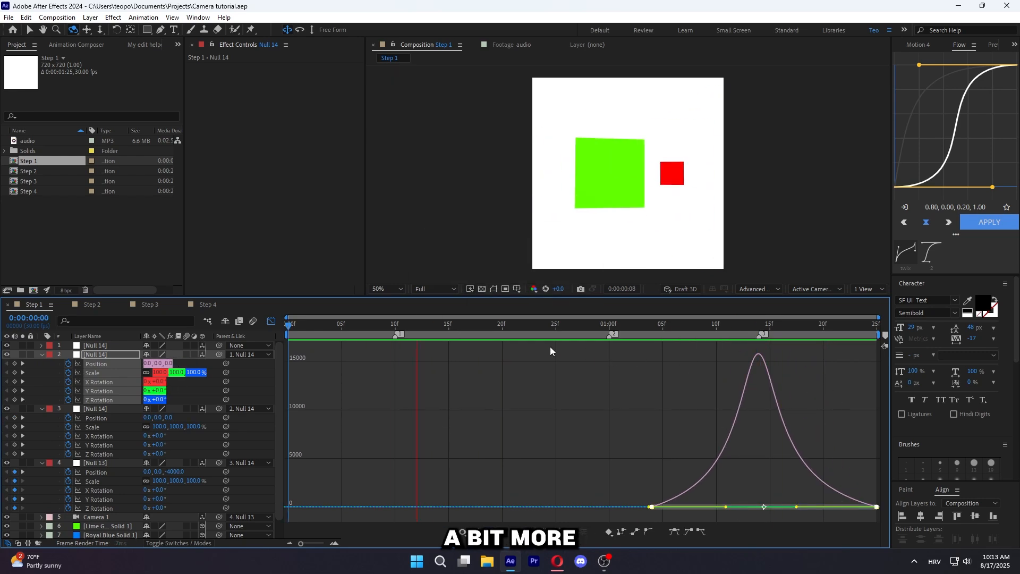
pyautogui.click(271, 321)
pyautogui.click(349, 374)
pyautogui.press('a')
# Include overlays and layer controls in the preview, and turn on motion blur with the three coloured solids selected
pyautogui.click(992, 44)
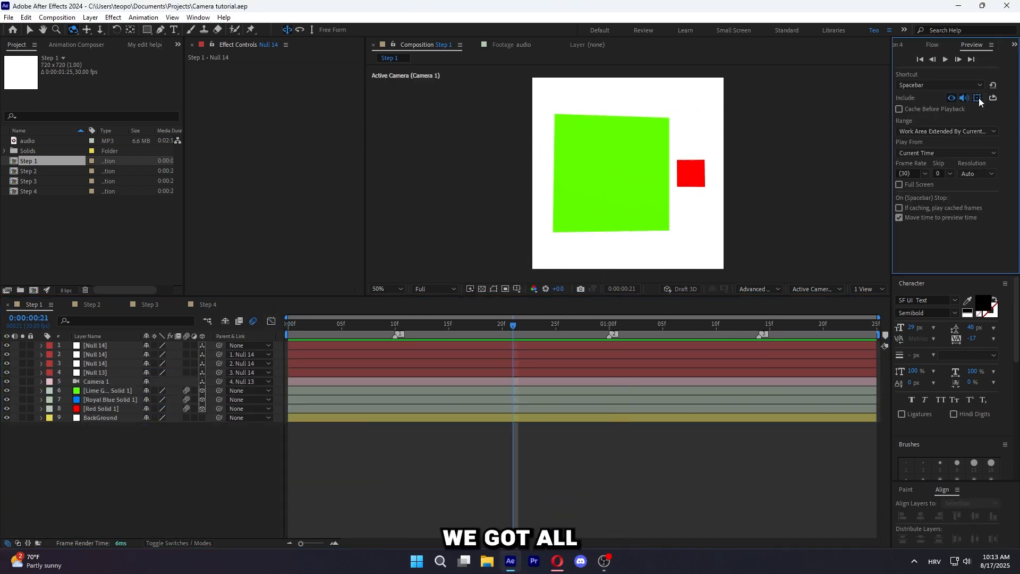
pyautogui.click(979, 99)
pyautogui.press('space')
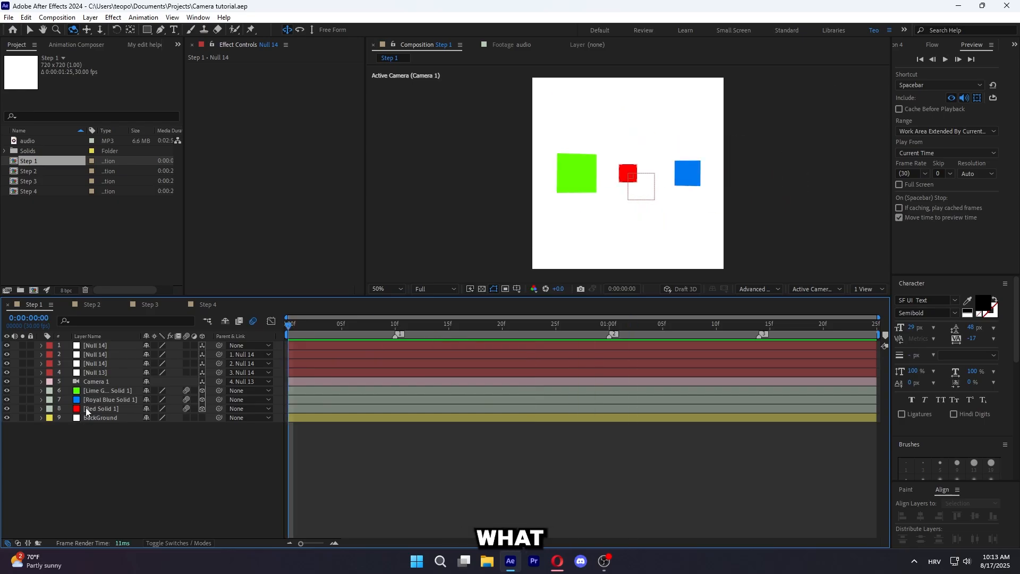
pyautogui.click(101, 408)
pyautogui.keyDown('shift'); pyautogui.click(106, 390); pyautogui.keyUp('shift')
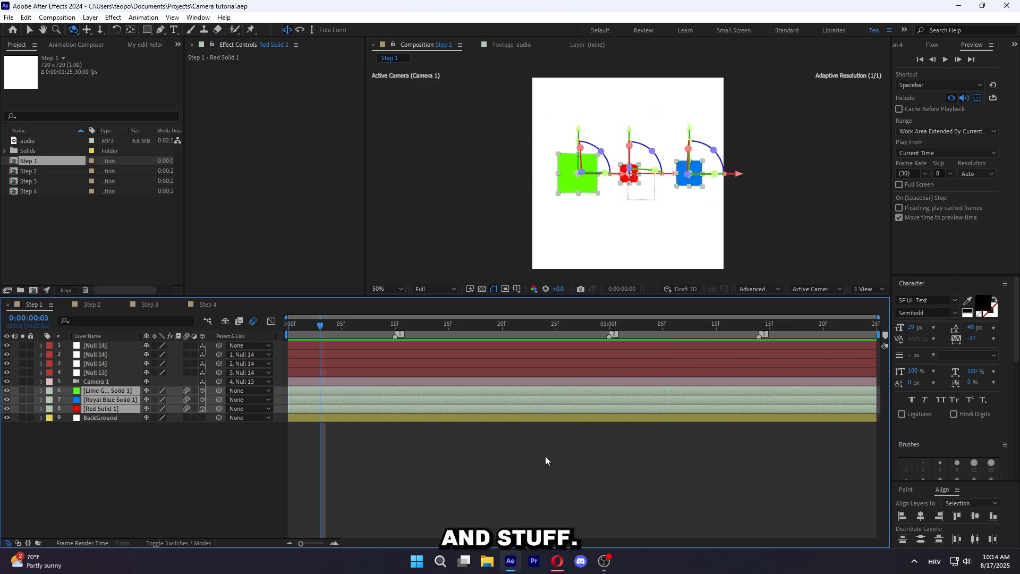
# Make the topmost null a 2D layer named shake with the Rotation expression wiggle(1,3), and preview the camera shake
pyautogui.click(97, 348)
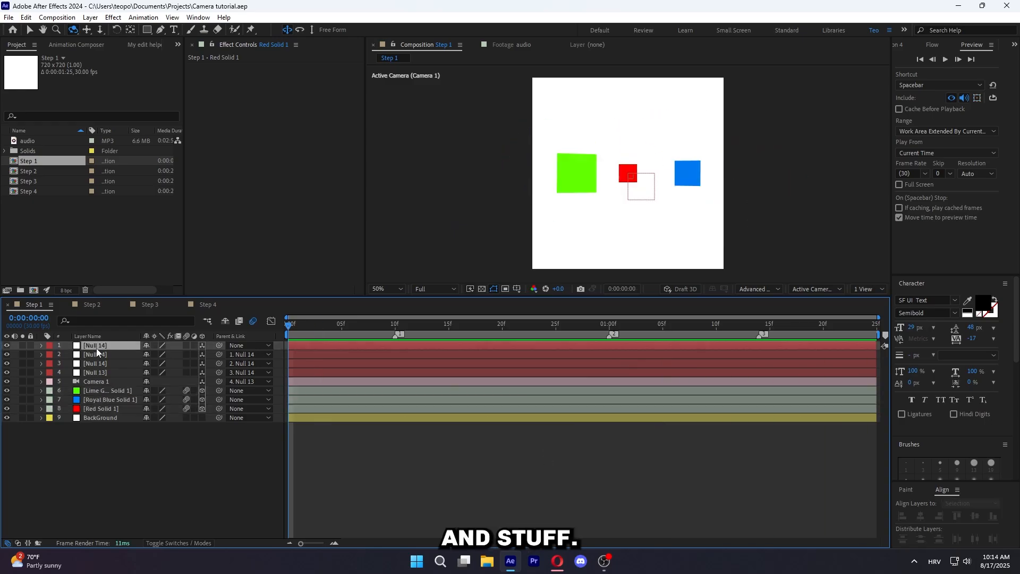
pyautogui.click(201, 345)
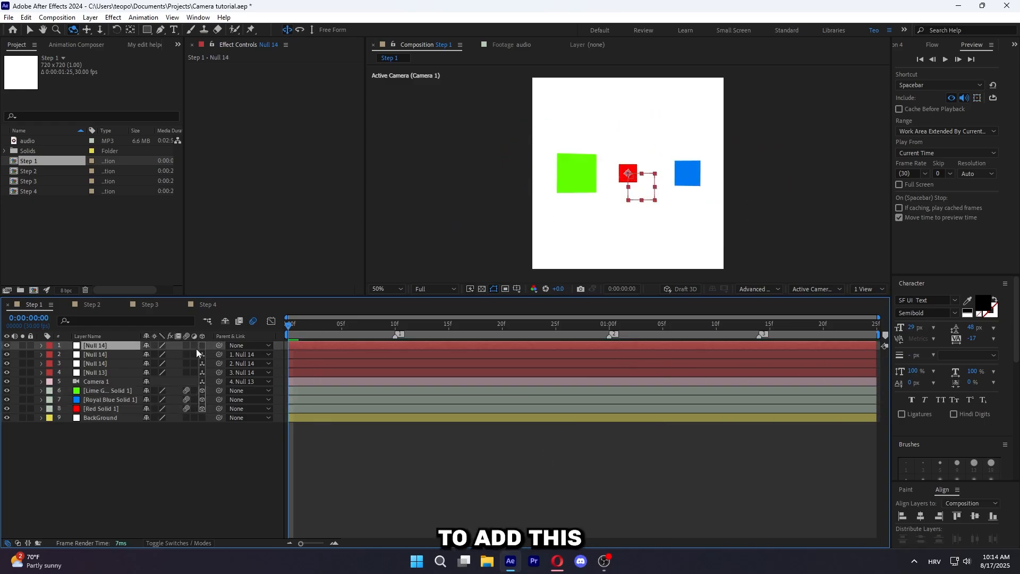
pyautogui.press('r')
pyautogui.keyDown('alt'); pyautogui.click(68, 354); pyautogui.keyUp('alt')
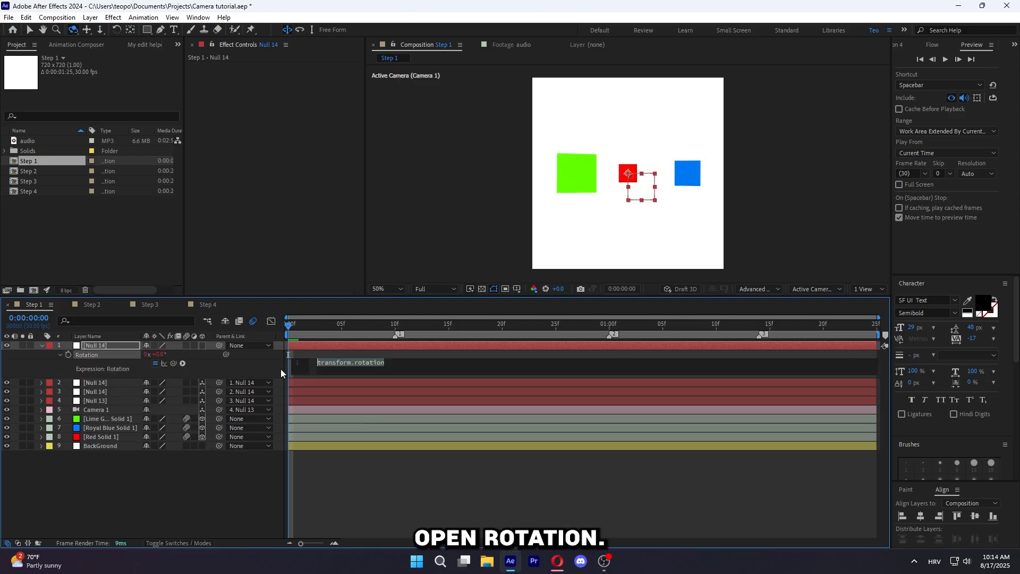
pyautogui.write('wiggle()')
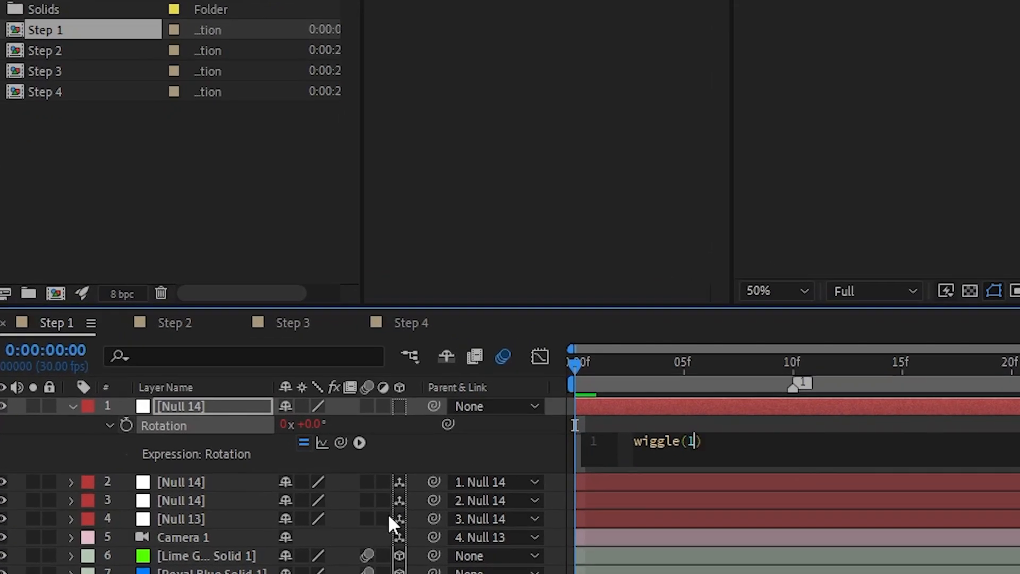
pyautogui.click(393, 570)
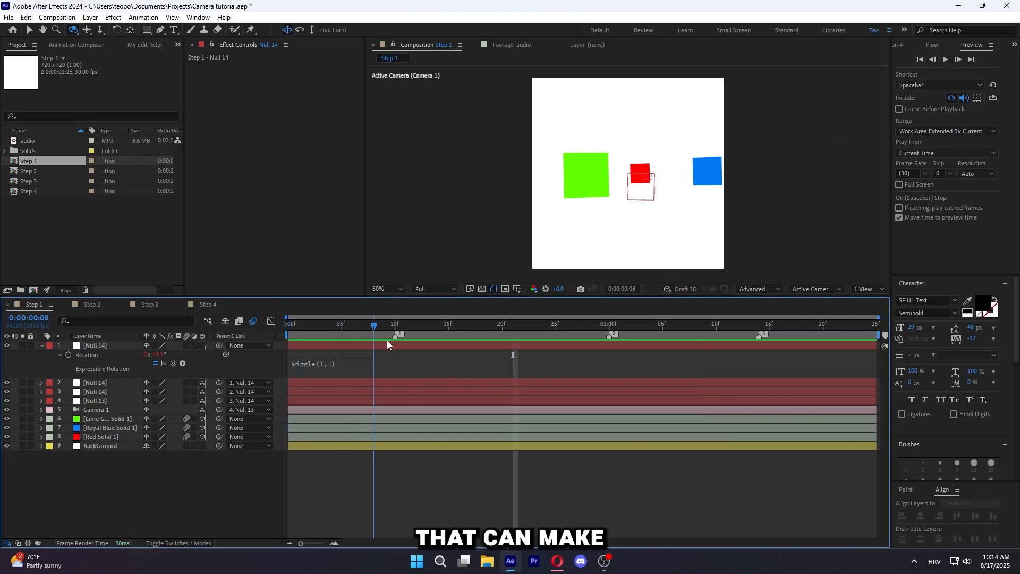
pyautogui.press('space')
pyautogui.press('space')
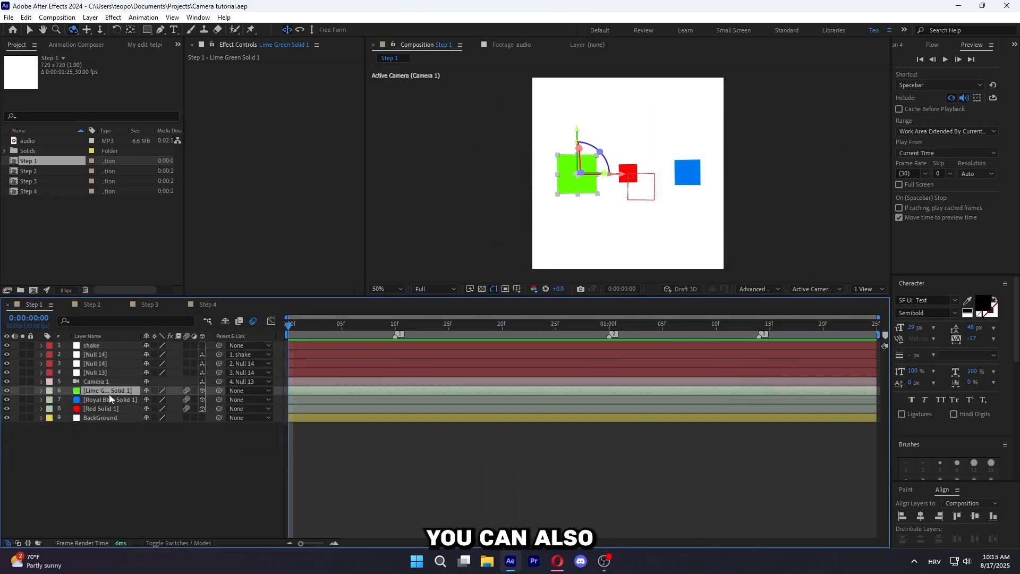
# Add Scale and X, Y and Z Rotation keyframes to the lime green solid at the first frame
pyautogui.press('s')
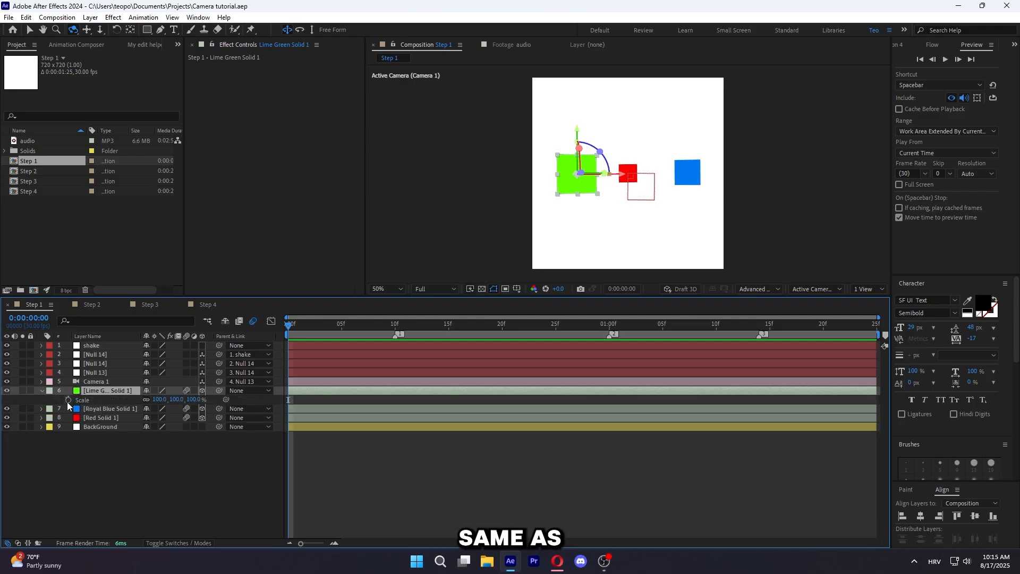
pyautogui.press('r')
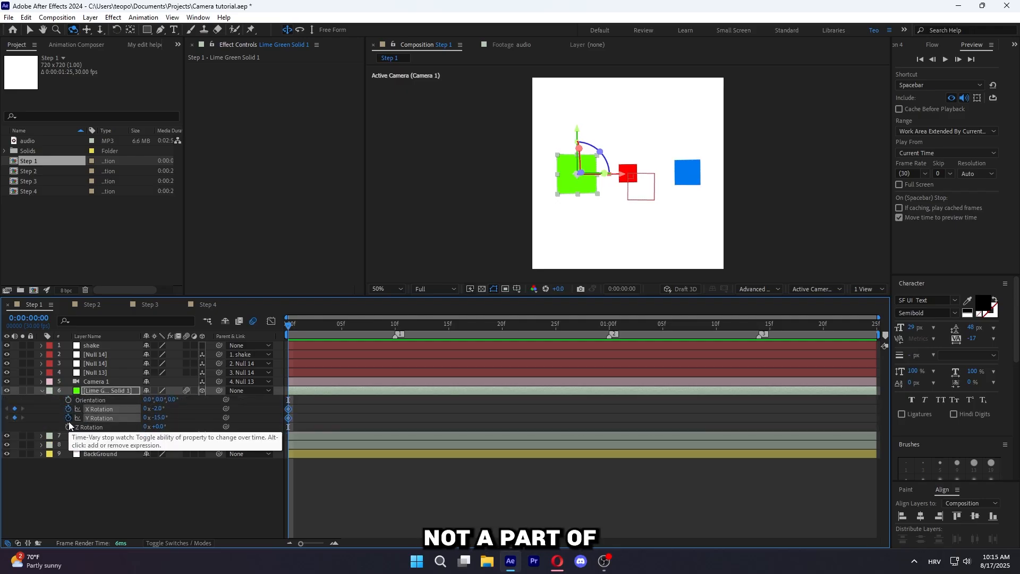
pyautogui.click(68, 427)
pyautogui.press('u')
pyautogui.click(343, 408)
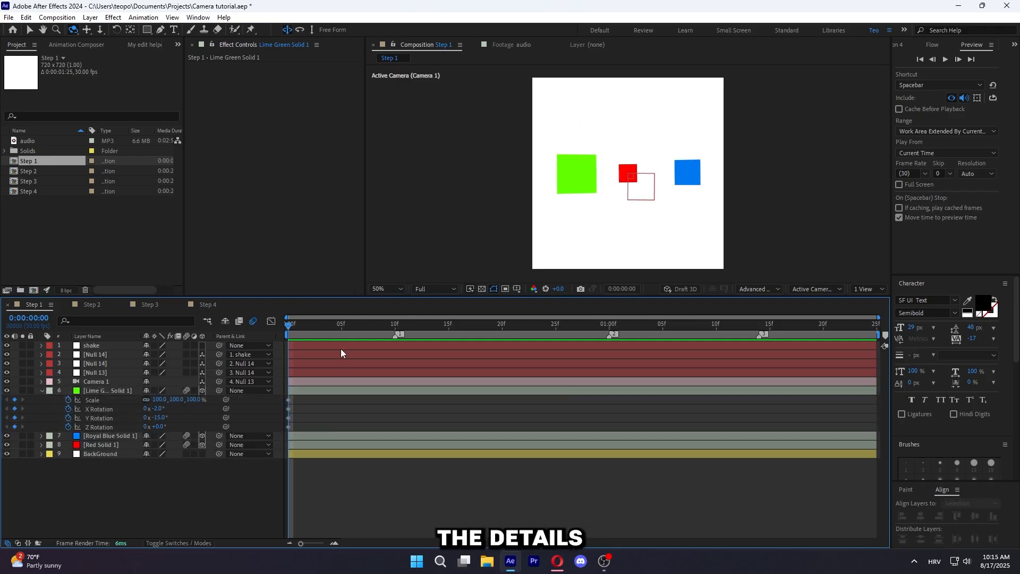
# At frame 22, set the green solid's Z Rotation to -2° and add Y Rotation, X Rotation and Scale keyframes
pyautogui.moveTo(453, 327); pyautogui.dragTo(523, 327)
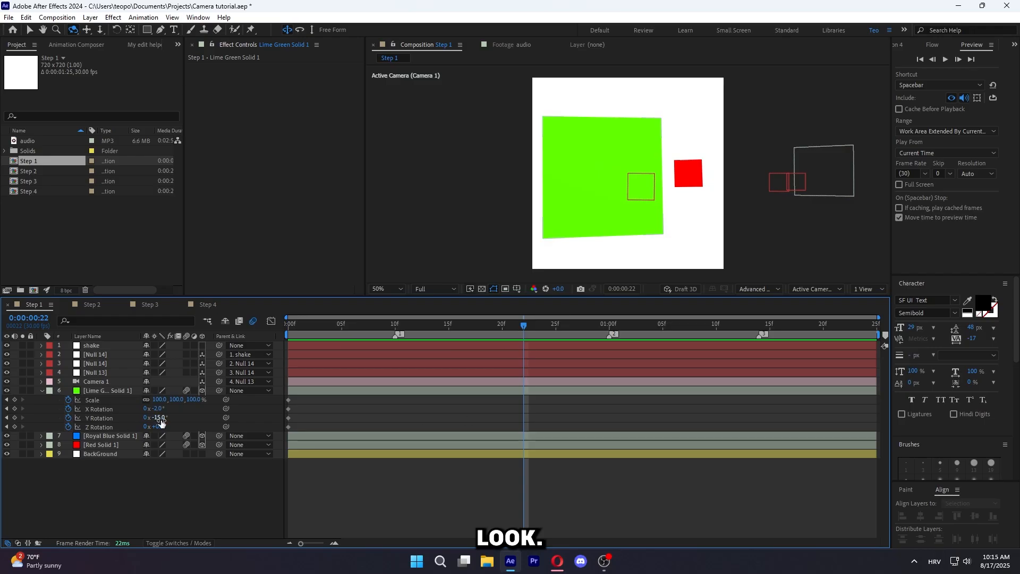
pyautogui.moveTo(156, 426); pyautogui.dragTo(127, 400)
pyautogui.click(14, 418)
pyautogui.click(15, 408)
pyautogui.click(14, 400)
# Set the green solid's starting keyframes to Scale 25%, X Rotation 10°, Y Rotation 25° and Z Rotation 5°
pyautogui.click(7, 400)
pyautogui.click(158, 400)
pyautogui.write('25')
pyautogui.click(158, 418)
pyautogui.write('25')
pyautogui.press('Return')
pyautogui.click(158, 408)
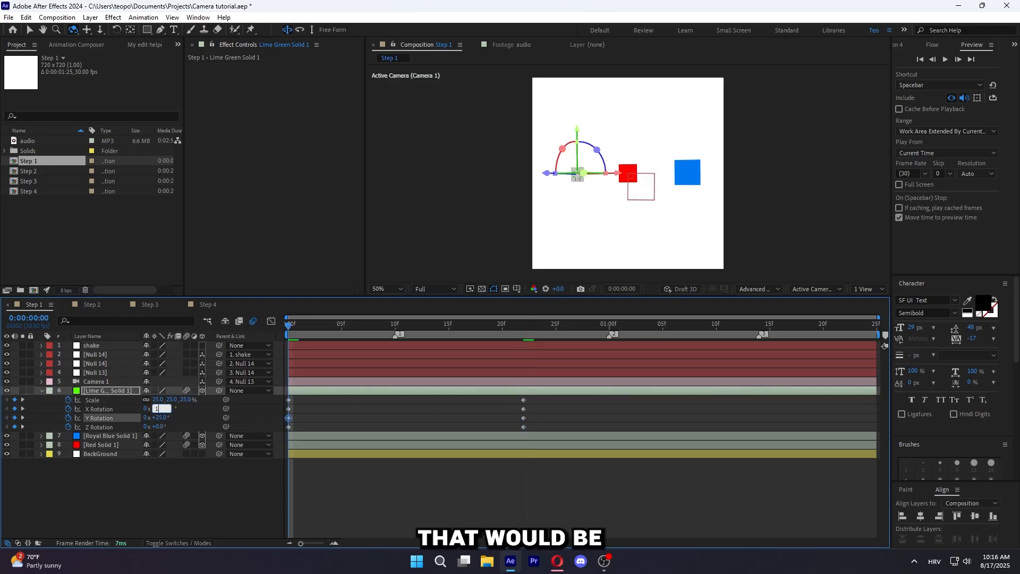
pyautogui.write('10')
pyautogui.press('Return')
pyautogui.moveTo(534, 400); pyautogui.dragTo(280, 427)
pyautogui.moveTo(289, 326)
pyautogui.mouseDown()
pyautogui.moveTo(527, 339)
pyautogui.moveTo(287, 339)
pyautogui.mouseUp()
pyautogui.click(159, 426)
pyautogui.write('5')
# Apply Easy Ease to all the green solid's keyframes and shape their speed graph to peak at the first beat marker
pyautogui.moveTo(534, 399); pyautogui.dragTo(280, 428)
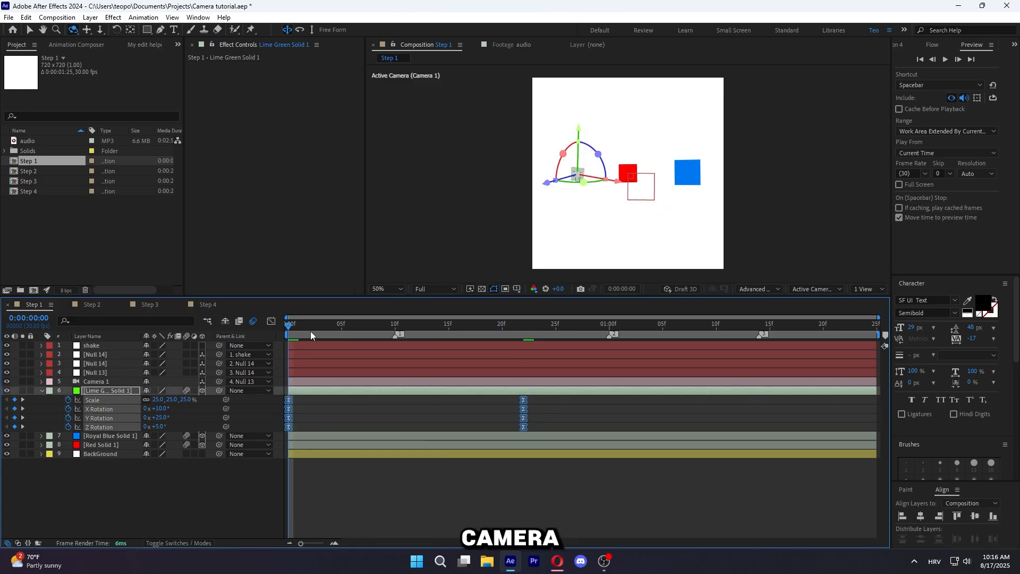
pyautogui.press('F9')
pyautogui.moveTo(289, 325); pyautogui.dragTo(396, 325)
pyautogui.click(271, 321)
pyautogui.moveTo(553, 473); pyautogui.dragTo(285, 442)
pyautogui.moveTo(367, 455); pyautogui.dragTo(430, 459)
pyautogui.moveTo(445, 456); pyautogui.dragTo(364, 459)
# Play back the green solid's eased animation and close the graph editor
pyautogui.press('space')
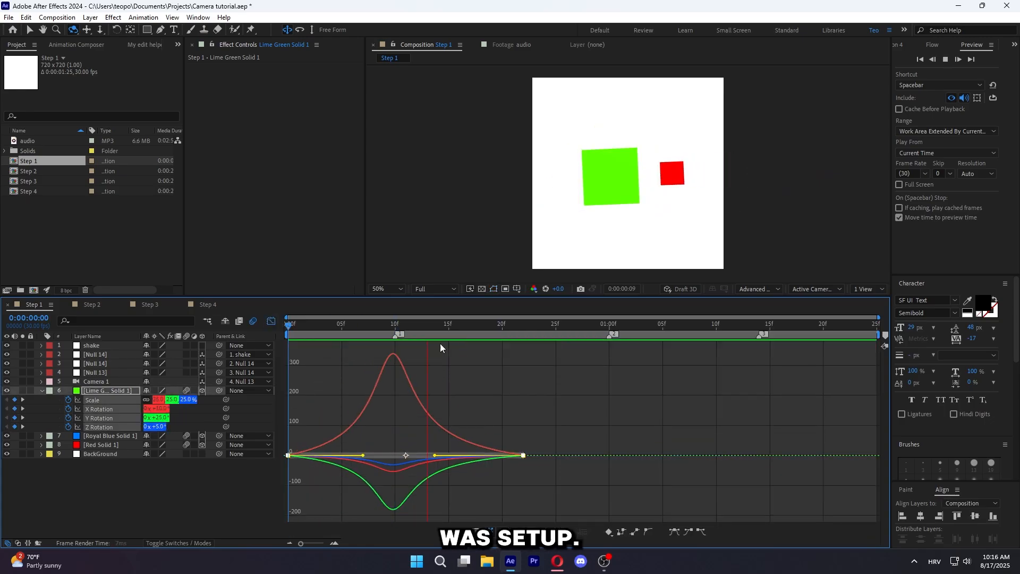
pyautogui.click(271, 321)
pyautogui.press('space')
pyautogui.press('space')
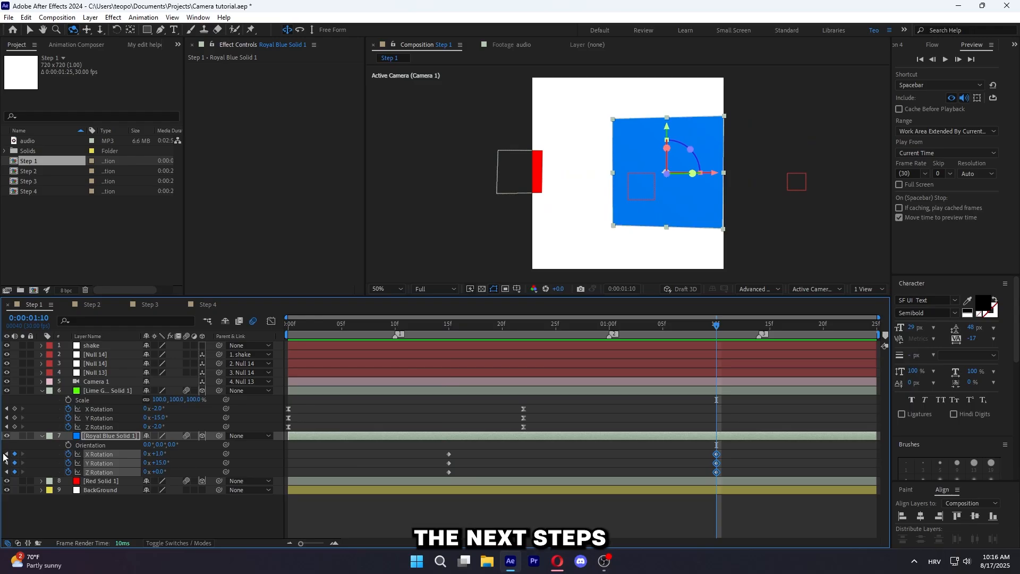
# Set the blue solid's starting keyframes to Y Rotation -20° and X Rotation -8°
pyautogui.click(6, 454)
pyautogui.click(159, 463)
pyautogui.write('-20')
pyautogui.click(159, 454)
pyautogui.write('-8')
# Shift all the blue solid's rotation keyframes to start at frame 21, with Easy Ease applied
pyautogui.moveTo(449, 325); pyautogui.dragTo(684, 335)
pyautogui.moveTo(426, 454); pyautogui.dragTo(687, 462)
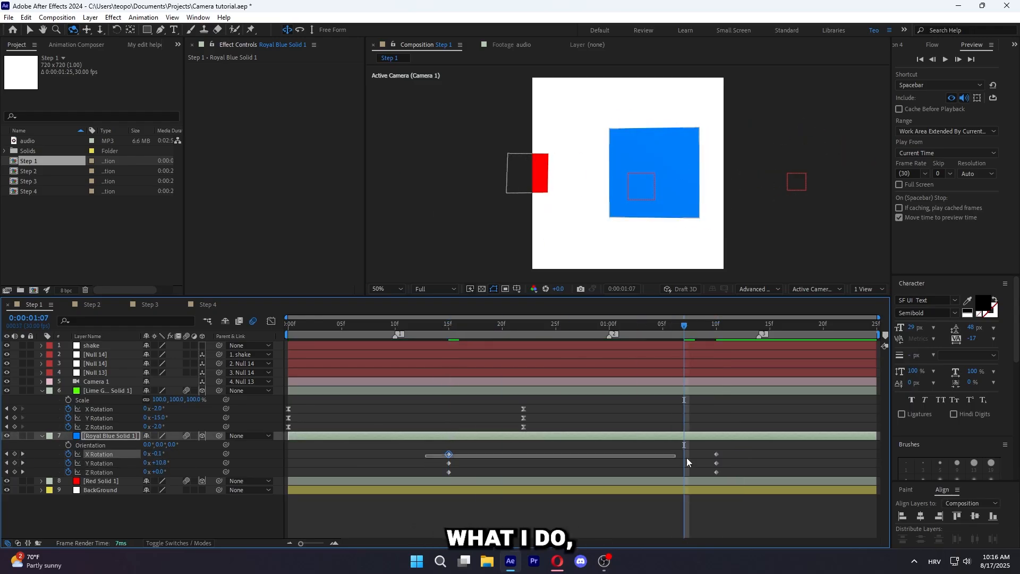
pyautogui.moveTo(688, 462); pyautogui.dragTo(742, 474)
pyautogui.moveTo(448, 454); pyautogui.dragTo(513, 455)
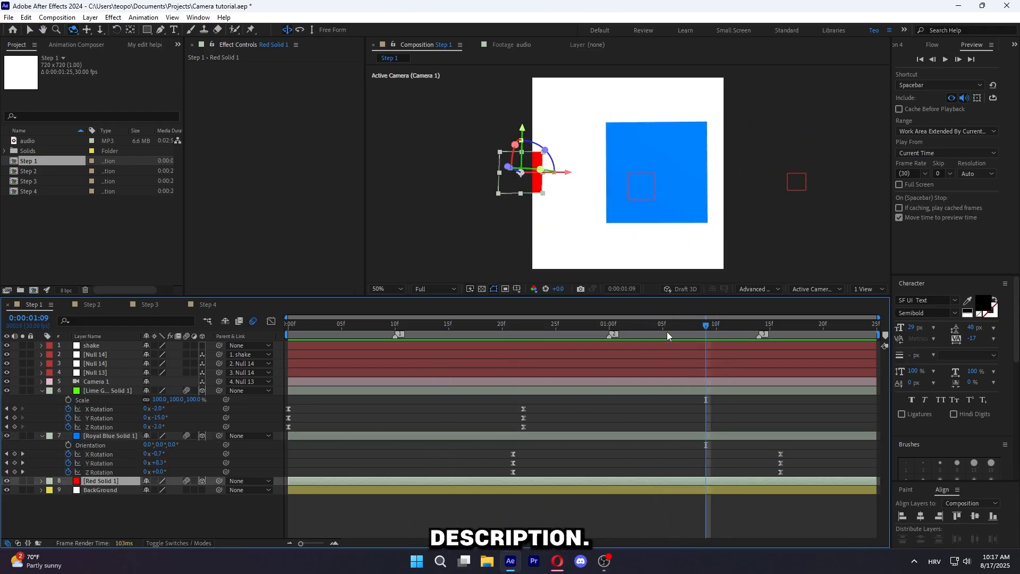
# Add X, Y and Z Rotation keyframes to the red solid at 0:00:01:05 and 0:00:01:24
pyautogui.click(663, 329)
pyautogui.press('r')
pyautogui.moveTo(68, 500); pyautogui.dragTo(68, 518)
pyautogui.moveTo(663, 327); pyautogui.dragTo(829, 343)
pyautogui.moveTo(829, 342); pyautogui.dragTo(867, 343)
pyautogui.click(14, 500)
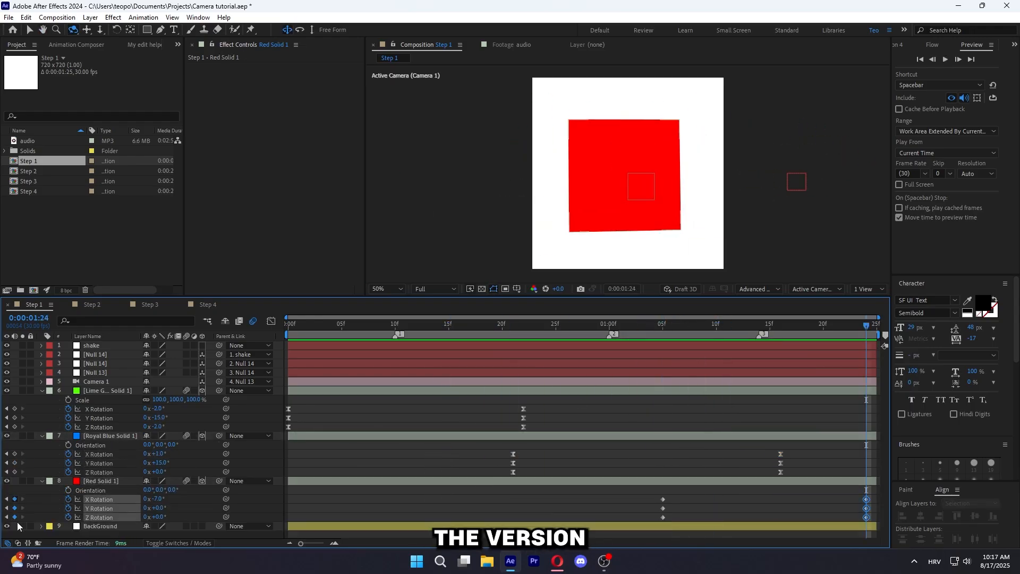
# Tilt the red solid in X and Z Rotation at its starting keyframes and play back the eased rotation
pyautogui.click(6, 499)
pyautogui.moveTo(164, 500)
pyautogui.mouseDown()
pyautogui.moveTo(181, 502)
pyautogui.moveTo(159, 502)
pyautogui.mouseUp()
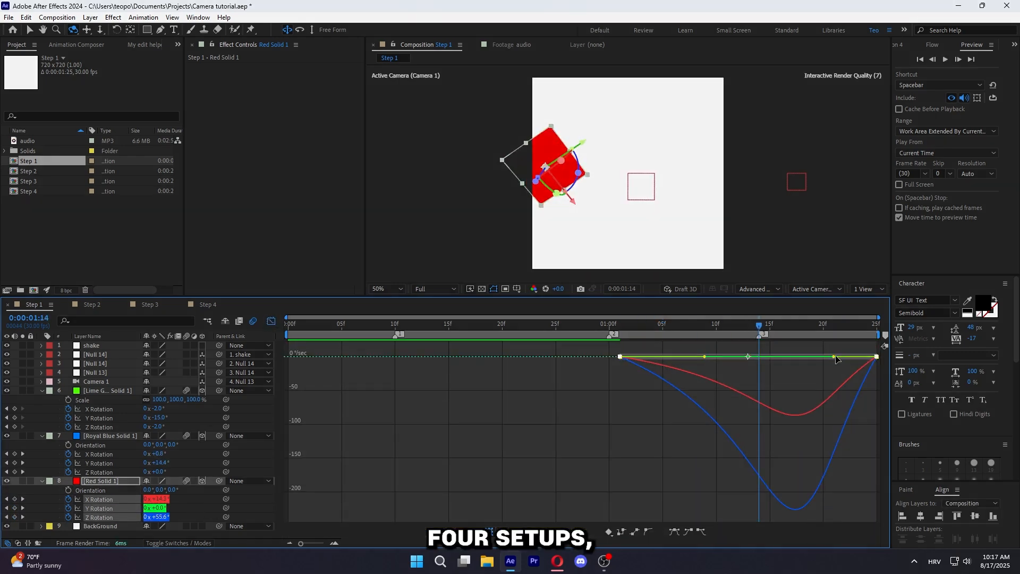
pyautogui.press('space')
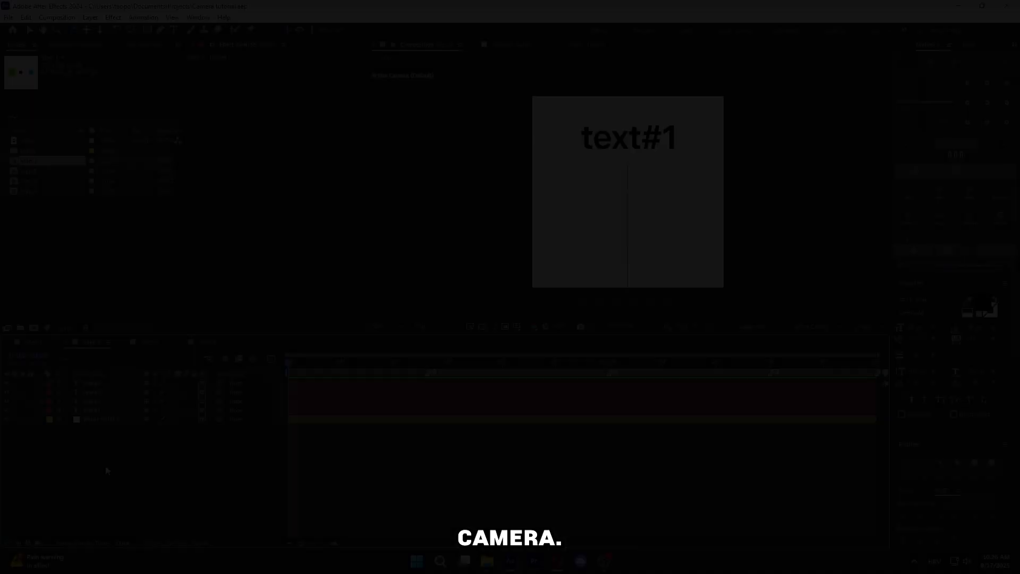
# Add a two-node camera with the default settings to the Step 2 composition
pyautogui.rightClick(107, 467)
pyautogui.moveTo(160, 333)
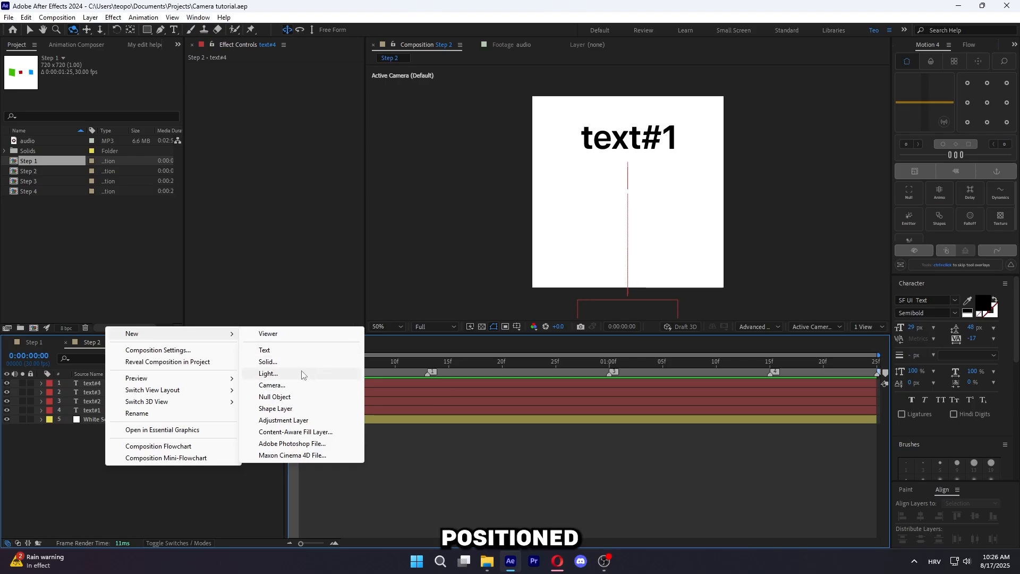
pyautogui.click(281, 385)
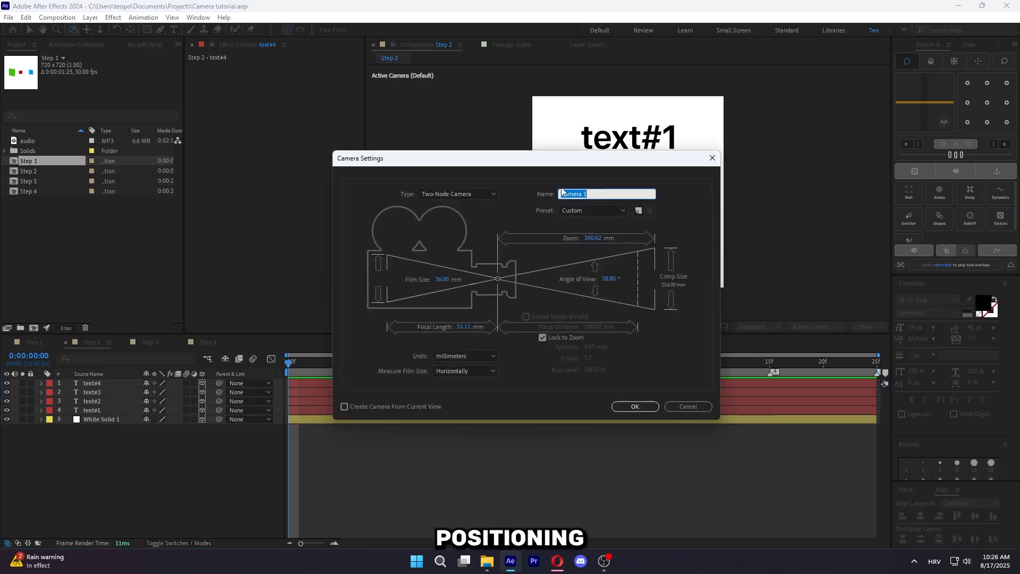
pyautogui.click(627, 406)
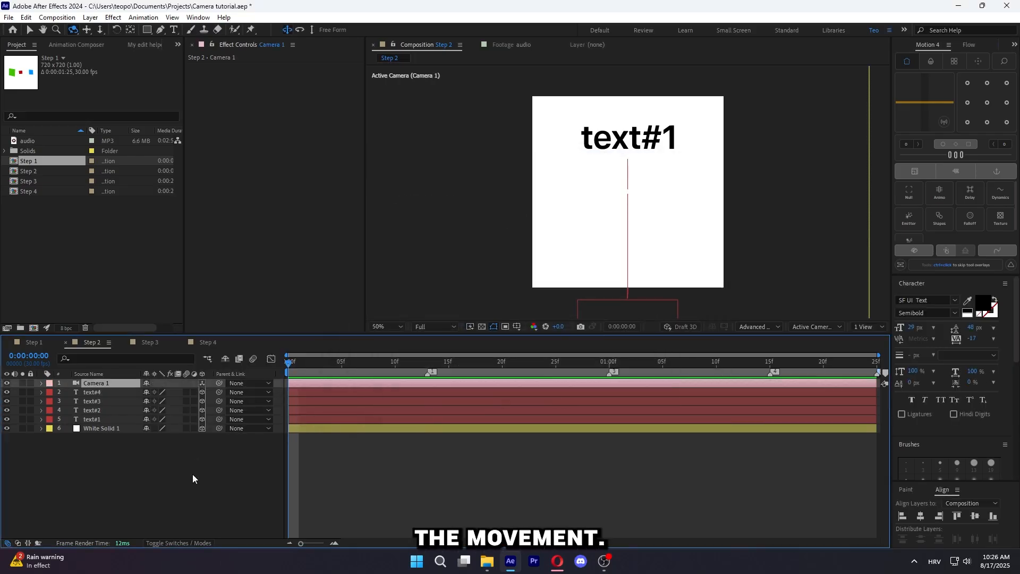
# Add a null object and duplicate it four times to get five nulls above the camera
pyautogui.click(192, 474)
pyautogui.rightClick(192, 474)
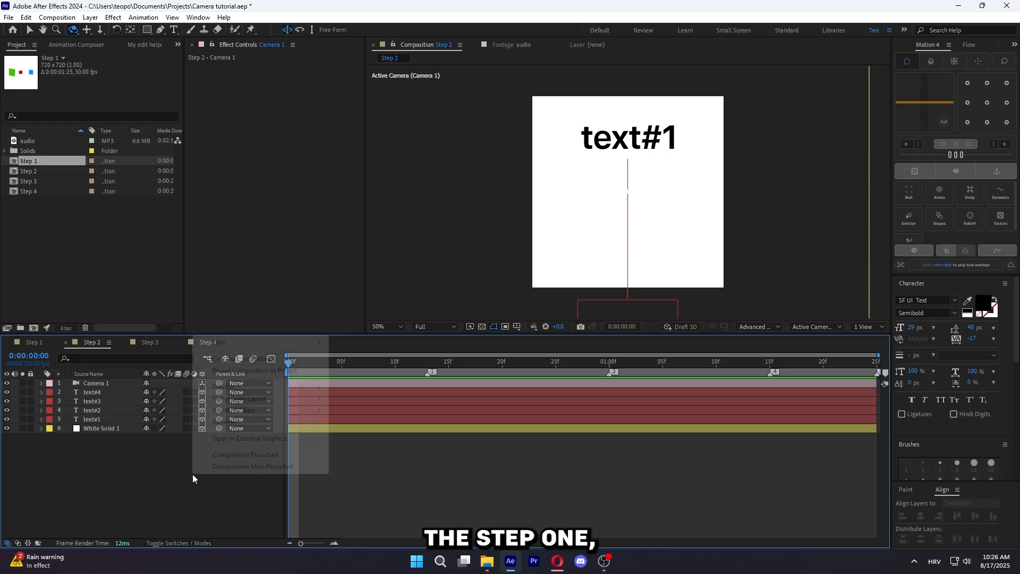
pyautogui.moveTo(328, 345)
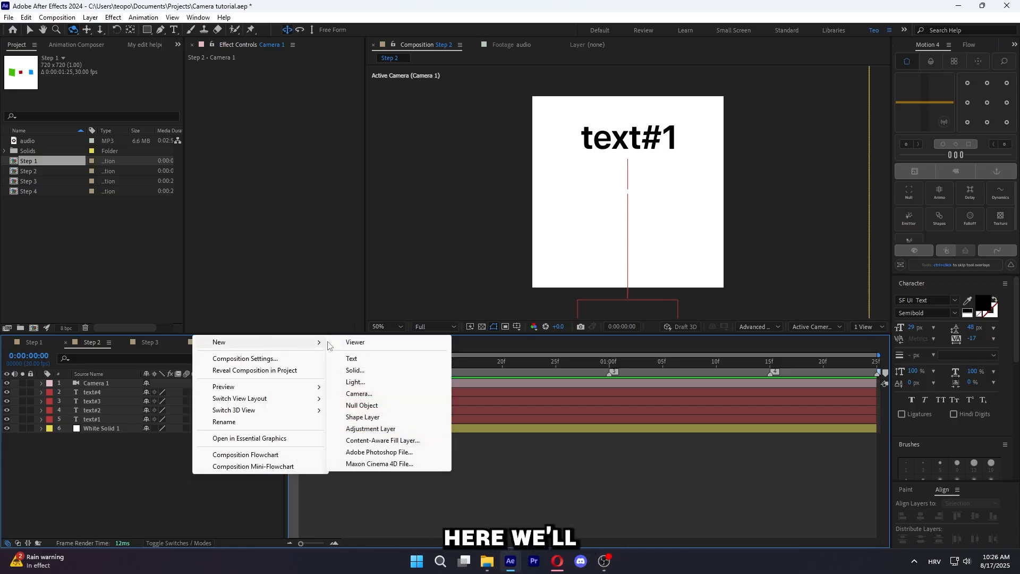
pyautogui.click(379, 406)
pyautogui.hotkey('ctrl', 'd')
pyautogui.hotkey('ctrl', 'd')
pyautogui.hotkey('ctrl', 'd')
pyautogui.hotkey('ctrl', 'd')
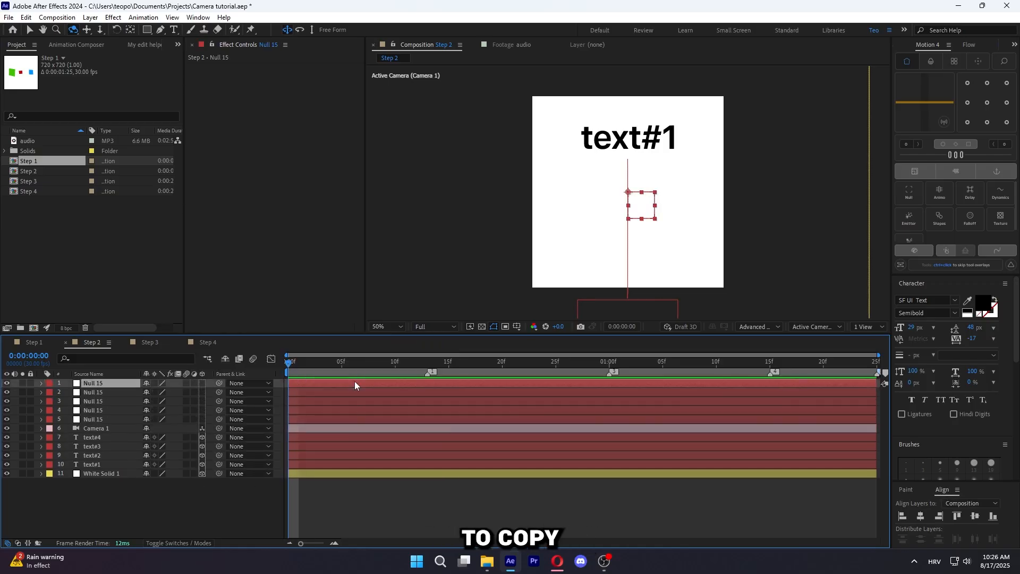
# Change the label colour of the four text layers to green
pyautogui.click(103, 440)
pyautogui.keyDown('shift'); pyautogui.click(97, 464); pyautogui.keyUp('shift')
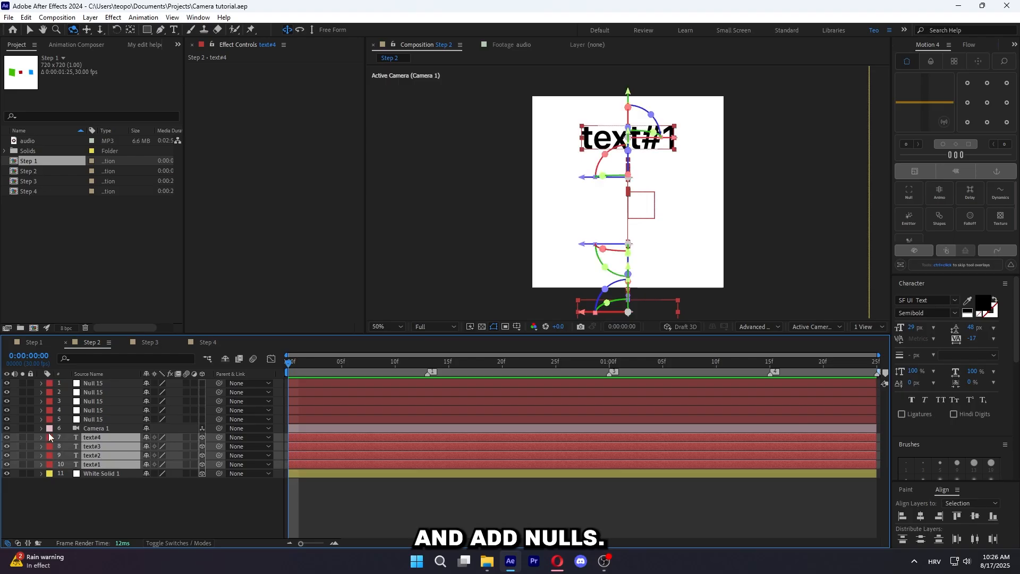
pyautogui.click(49, 437)
pyautogui.click(74, 343)
# Parent the camera to the layer 5 null, chain each null to the one above as 3D layers, and save the project
pyautogui.moveTo(222, 428); pyautogui.dragTo(222, 394)
pyautogui.moveTo(219, 392); pyautogui.dragTo(235, 387)
pyautogui.hotkey('ctrl', 's')
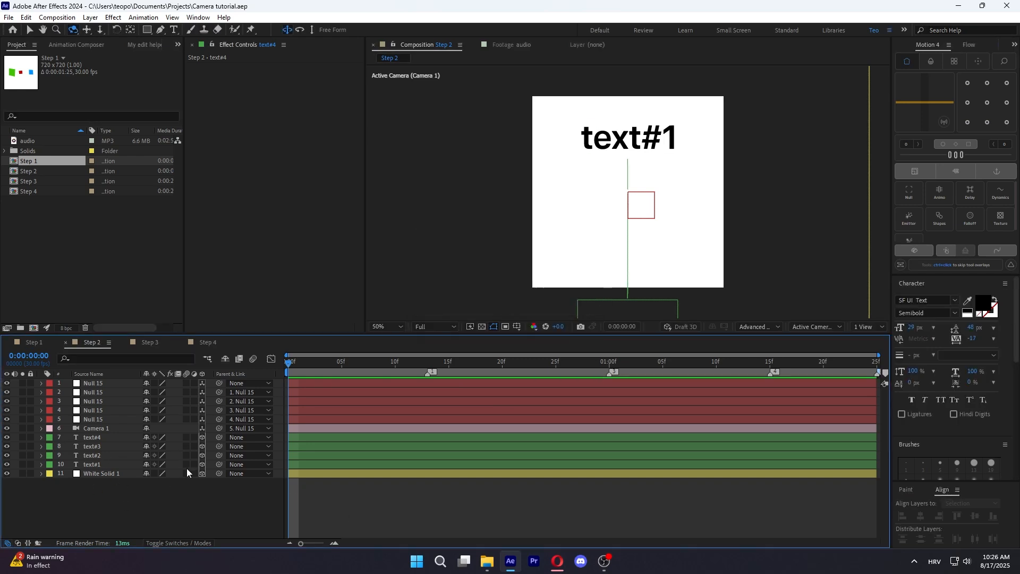
# Keyframe the layer 5 null's Position with Y -205 at frame 0 and Z 314 at frame 15
pyautogui.click(322, 422)
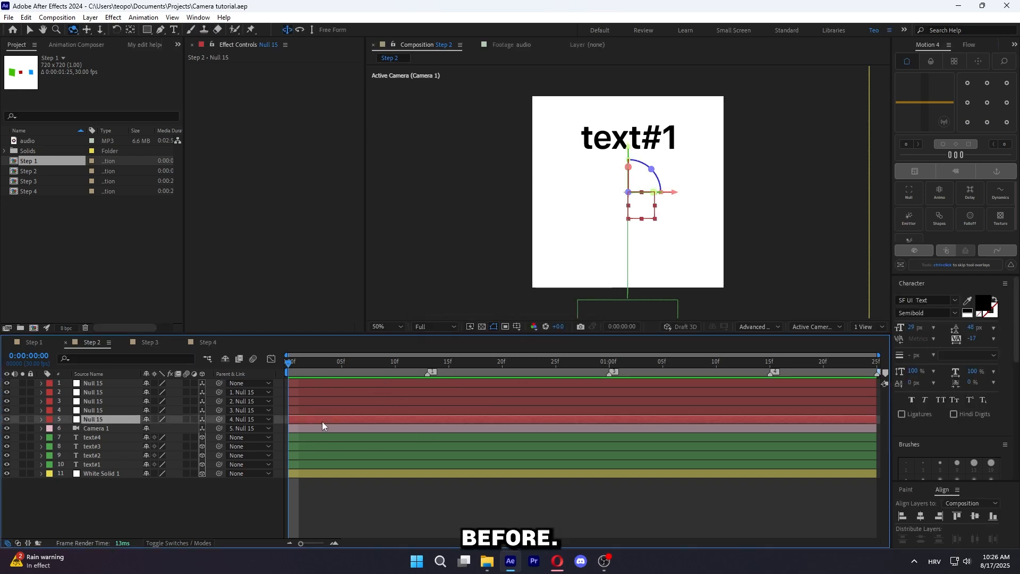
pyautogui.press('p')
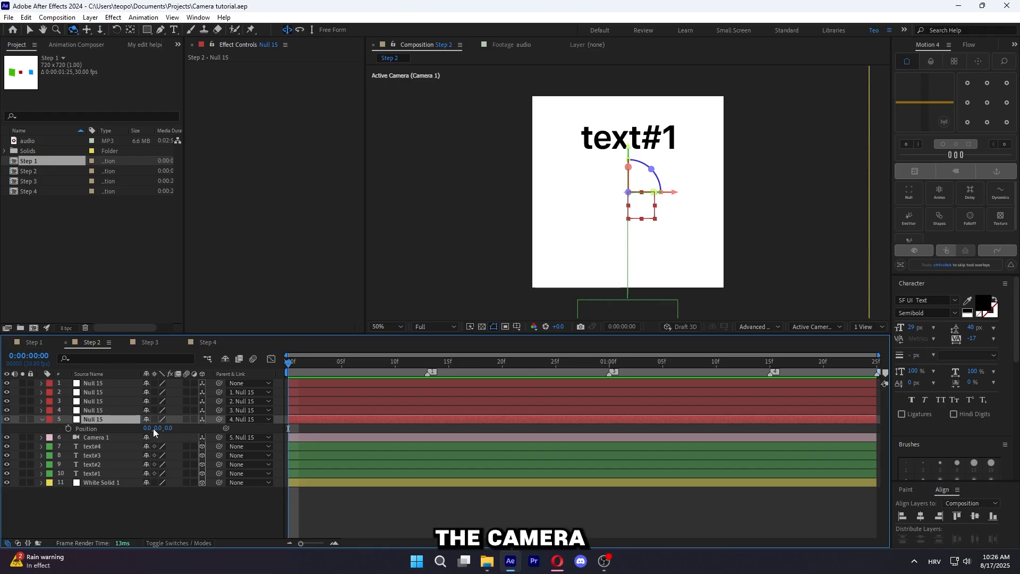
pyautogui.moveTo(154, 428); pyautogui.dragTo(19, 456)
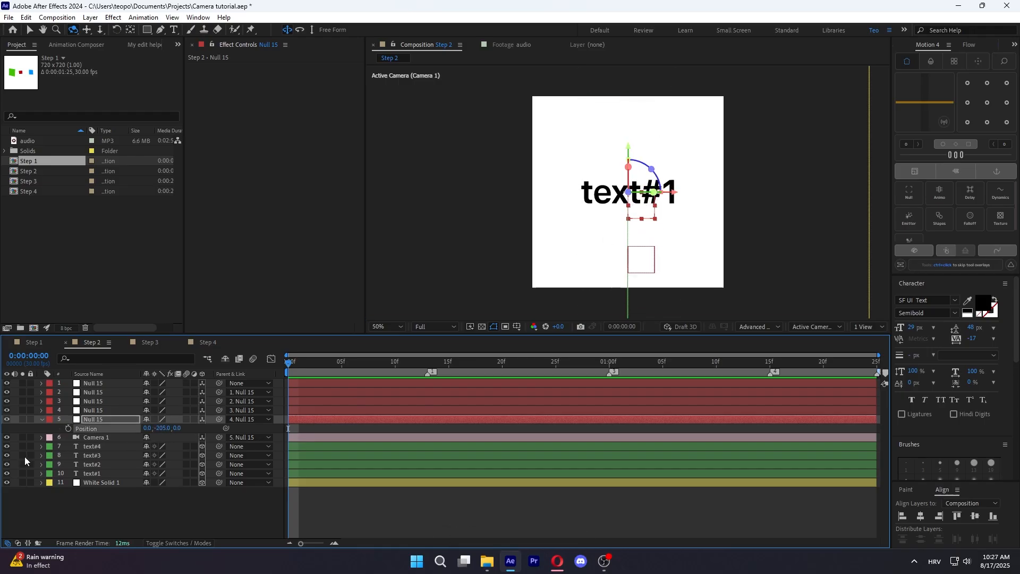
pyautogui.click(68, 428)
pyautogui.click(395, 364)
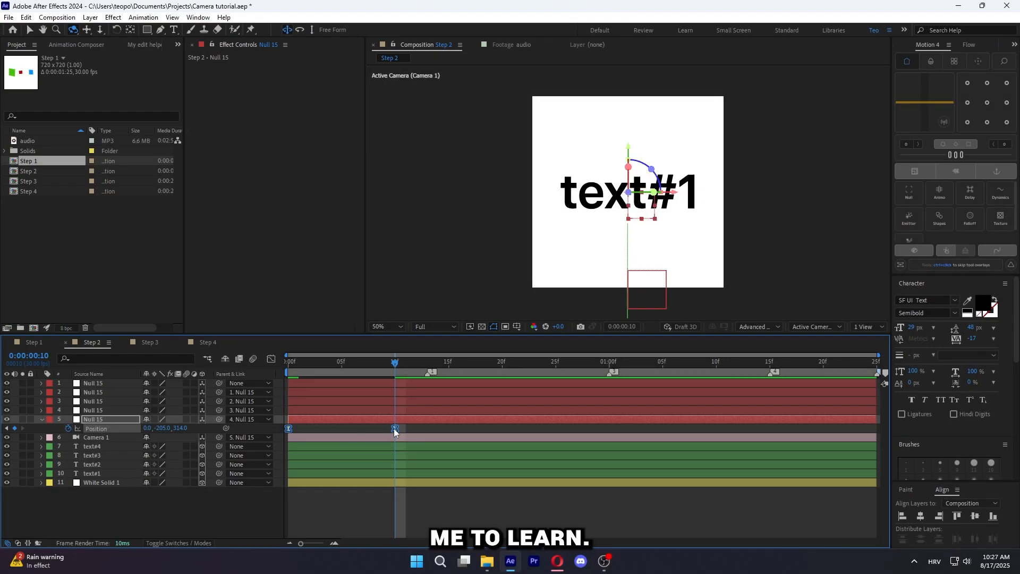
pyautogui.moveTo(395, 429); pyautogui.dragTo(448, 429)
# Reshape the layer 5 null's Position speed graph for a fast start and long slow-down, and play it back
pyautogui.click(288, 362)
pyautogui.click(271, 359)
pyautogui.rightClick(473, 424)
pyautogui.click(522, 331)
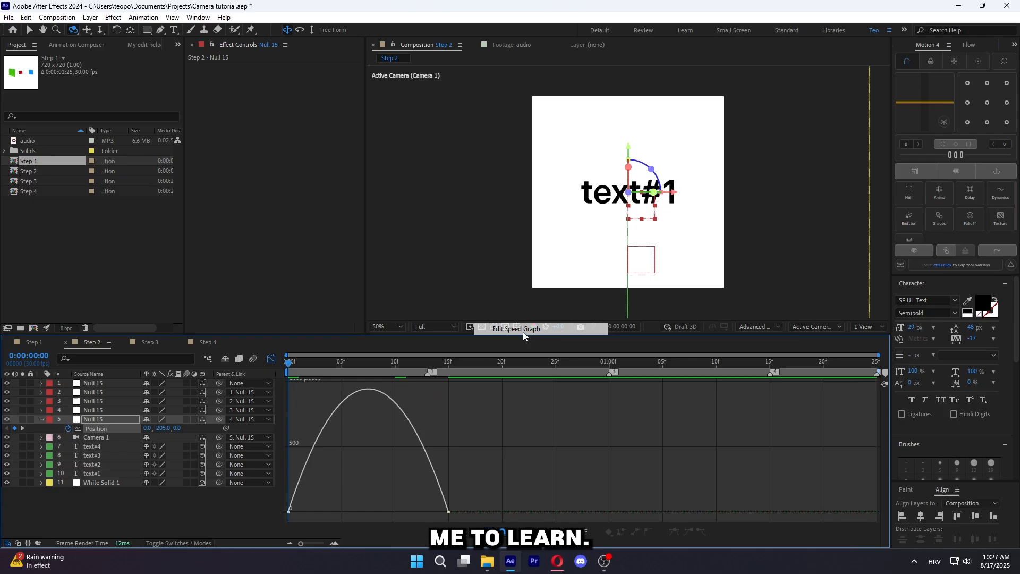
pyautogui.moveTo(315, 509); pyautogui.dragTo(289, 508)
pyautogui.moveTo(422, 509); pyautogui.dragTo(290, 509)
pyautogui.press('space')
pyautogui.press('space')
pyautogui.click(271, 359)
pyautogui.click(345, 509)
pyautogui.moveTo(363, 364); pyautogui.dragTo(189, 441)
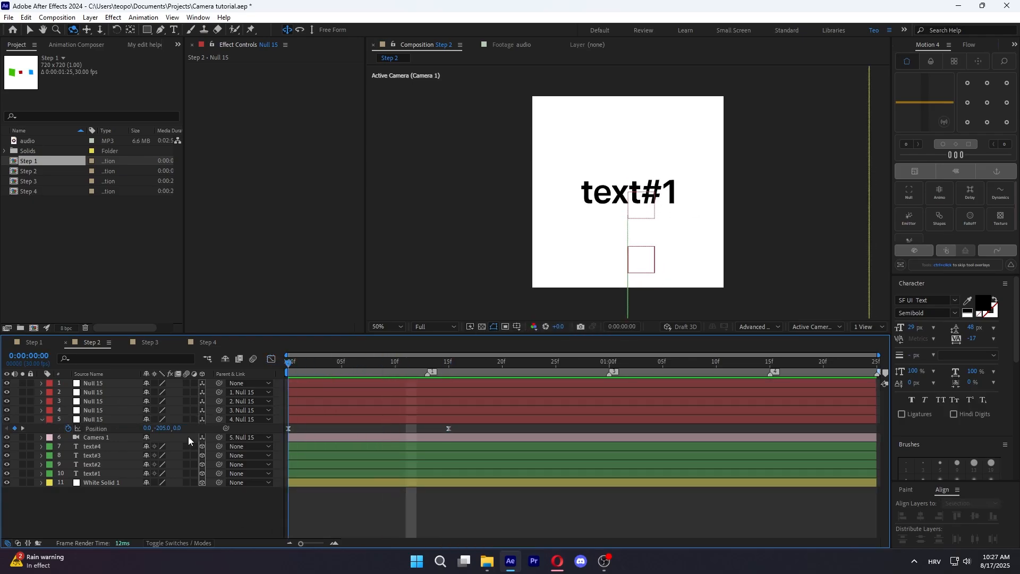
# Keyframe the layer 4 null's Position and rotations at frame 8, with Position Y 177 and Y Rotation 90° at frame 25
pyautogui.click(351, 412)
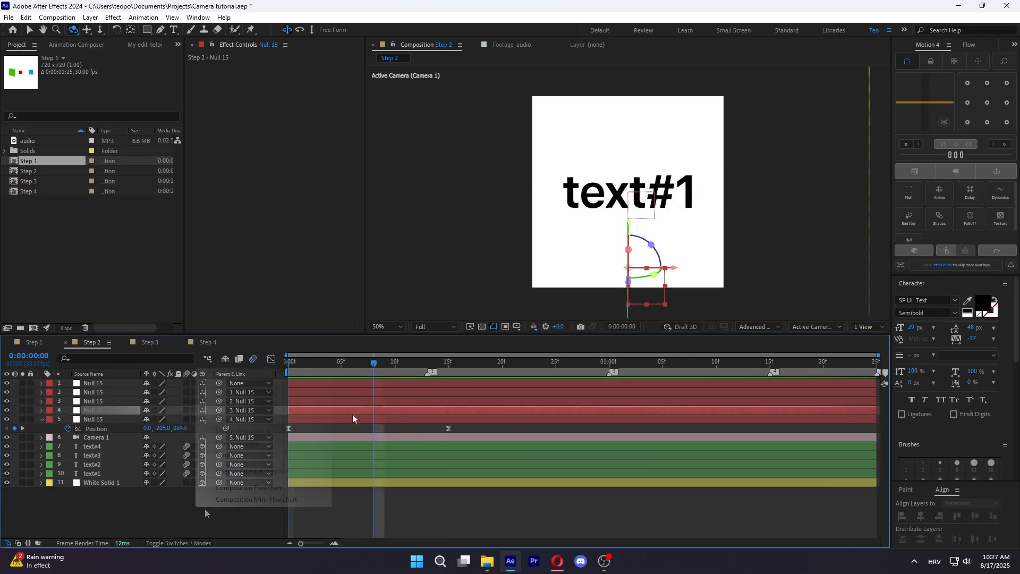
pyautogui.press('r')
pyautogui.moveTo(374, 364); pyautogui.dragTo(556, 382)
pyautogui.moveTo(158, 420); pyautogui.dragTo(252, 424)
pyautogui.moveTo(163, 437); pyautogui.dragTo(311, 421)
pyautogui.click(163, 437)
pyautogui.write('90')
pyautogui.press('Return')
# Try changing the white solid's 3D setting and undo the latest changes
pyautogui.click(202, 519)
pyautogui.hotkey('ctrl', 'z')
pyautogui.hotkey('ctrl', 'z')
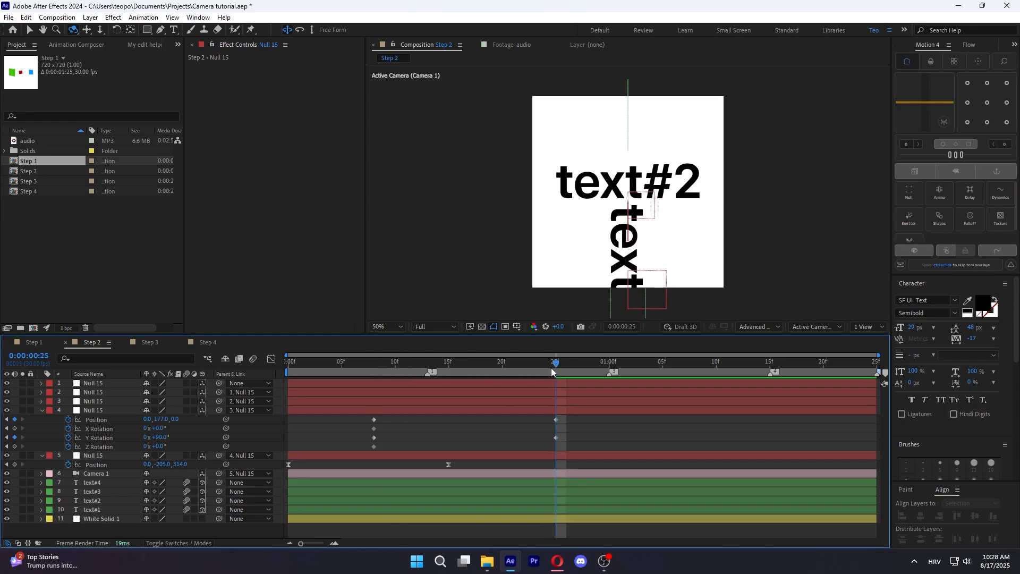
pyautogui.hotkey('ctrl', 'z')
pyautogui.hotkey('ctrl', 'z')
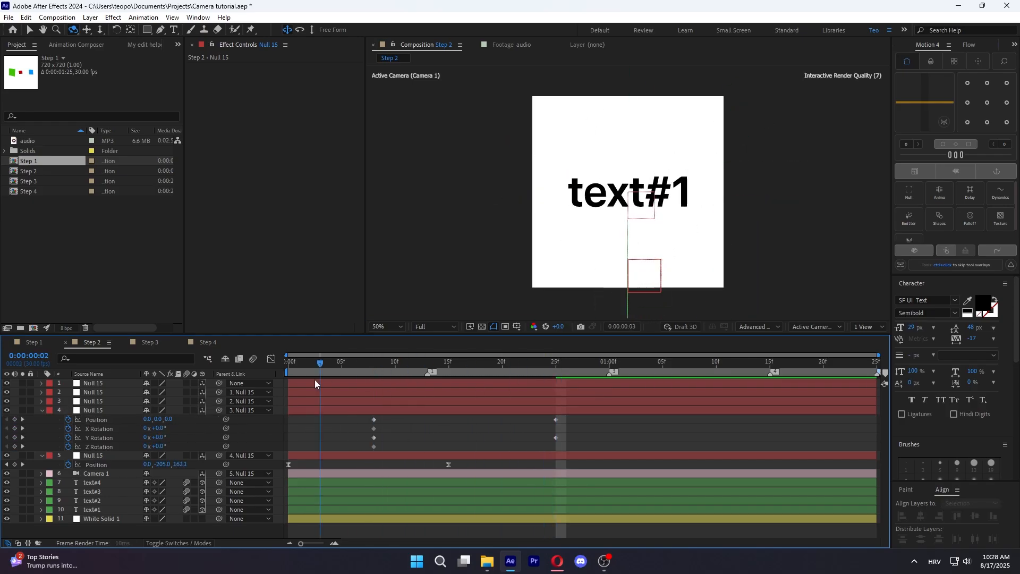
# Check the preview playback settings and scrub through the camera move from text#1 to text#2
pyautogui.moveTo(314, 379); pyautogui.dragTo(331, 375)
pyautogui.click(1014, 45)
pyautogui.click(978, 94)
pyautogui.click(335, 510)
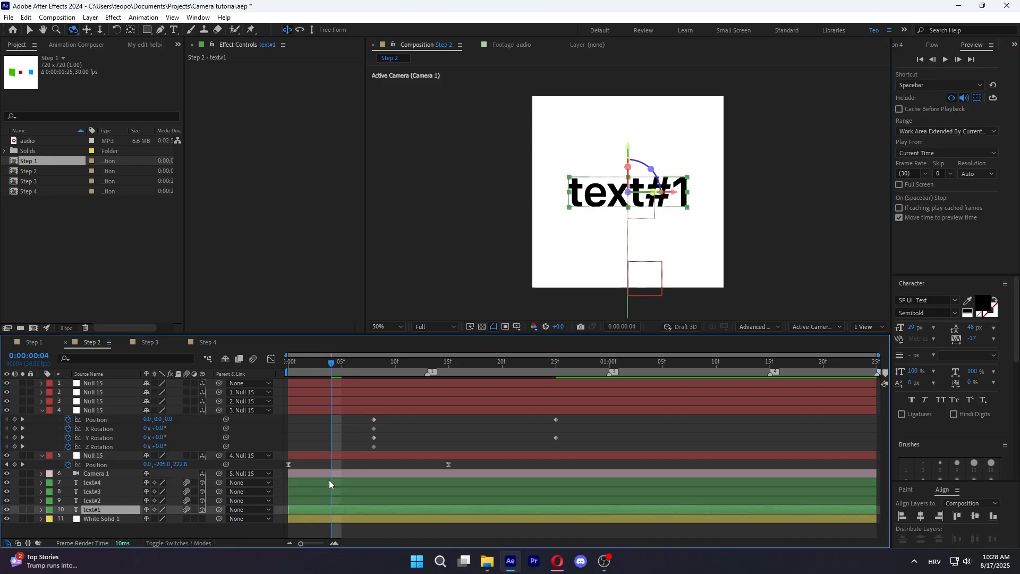
pyautogui.moveTo(329, 484); pyautogui.dragTo(335, 388)
pyautogui.moveTo(382, 433); pyautogui.dragTo(375, 510)
pyautogui.scroll(1, 373, 313)
pyautogui.click(288, 362)
pyautogui.scroll(-1, 547, 247)
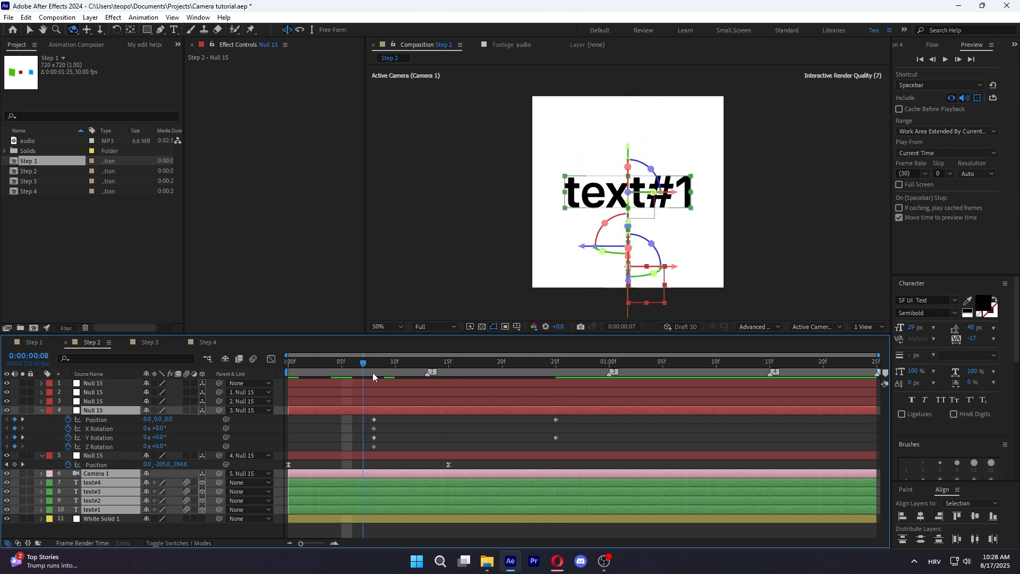
pyautogui.moveTo(547, 375); pyautogui.dragTo(556, 375)
pyautogui.click(581, 431)
pyautogui.click(898, 44)
# Apply Easy Ease to the layer 4 null's keyframes, starting at frame 6, and play back their speed graph
pyautogui.moveTo(346, 415); pyautogui.dragTo(589, 452)
pyautogui.press('F9')
pyautogui.moveTo(351, 364); pyautogui.dragTo(357, 368)
pyautogui.press('space')
pyautogui.click(271, 359)
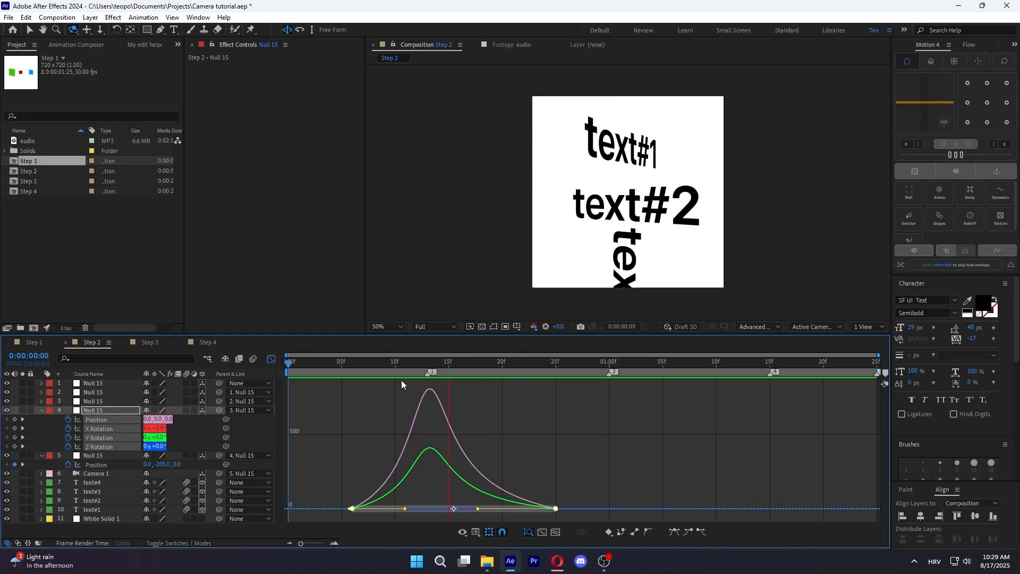
# Extend the layer 4 null's end keyframes to 0:00:01:01 and steepen the speed graph around the first beat marker
pyautogui.moveTo(345, 364); pyautogui.dragTo(492, 369)
pyautogui.moveTo(409, 380); pyautogui.dragTo(428, 380)
pyautogui.click(271, 360)
pyautogui.moveTo(309, 450); pyautogui.dragTo(661, 532)
pyautogui.moveTo(523, 507); pyautogui.dragTo(505, 509)
pyautogui.moveTo(425, 507); pyautogui.dragTo(411, 508)
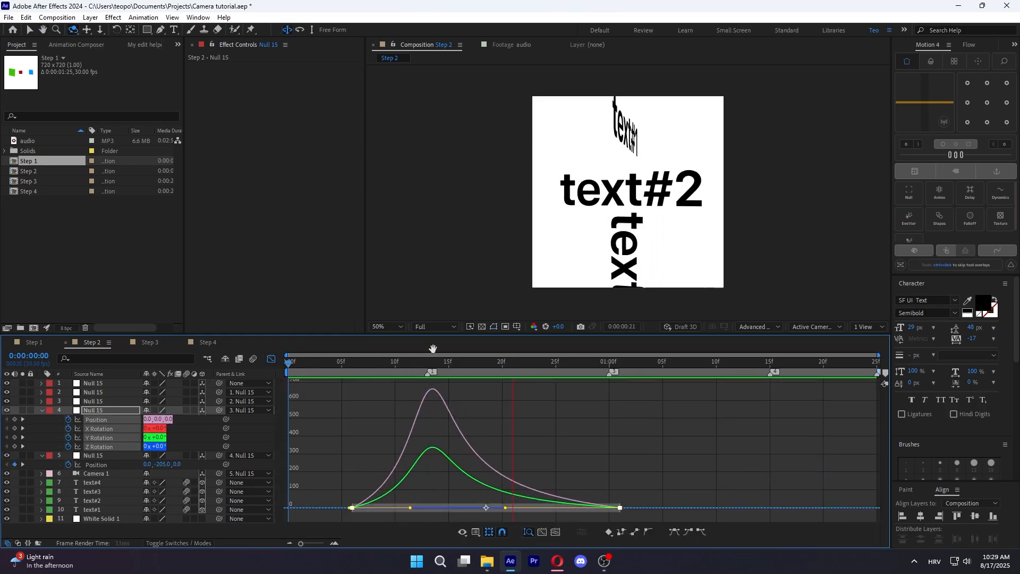
pyautogui.click(344, 364)
pyautogui.click(272, 359)
# Add Position and X, Y and Z Rotation keyframes to the layer 3 null at frame 21
pyautogui.click(482, 401)
pyautogui.moveTo(346, 364); pyautogui.dragTo(758, 366)
pyautogui.hotkey('alt', 'shift', 'p')
pyautogui.hotkey('alt', 'shift', 'r')
# Try rotating the layer 3 null in Z at 0:00:01:14 and undo the attempt
pyautogui.click(574, 420)
pyautogui.hotkey('ctrl', 'z')
pyautogui.moveTo(143, 438); pyautogui.dragTo(169, 428)
pyautogui.hotkey('ctrl', 'z')
# Set the layer 3 null's X Rotation to 90° and Position to 107, 193, 0 at 0:00:01:14
pyautogui.moveTo(159, 419); pyautogui.dragTo(137, 412)
pyautogui.click(160, 419)
pyautogui.write('90')
pyautogui.press('Return')
# Apply Easy Ease to the layer 3 null's keyframes, steepen their speed graph, and play back the move to text#3
pyautogui.moveTo(478, 407); pyautogui.dragTo(827, 426)
pyautogui.press('F9')
pyautogui.moveTo(758, 364); pyautogui.dragTo(608, 372)
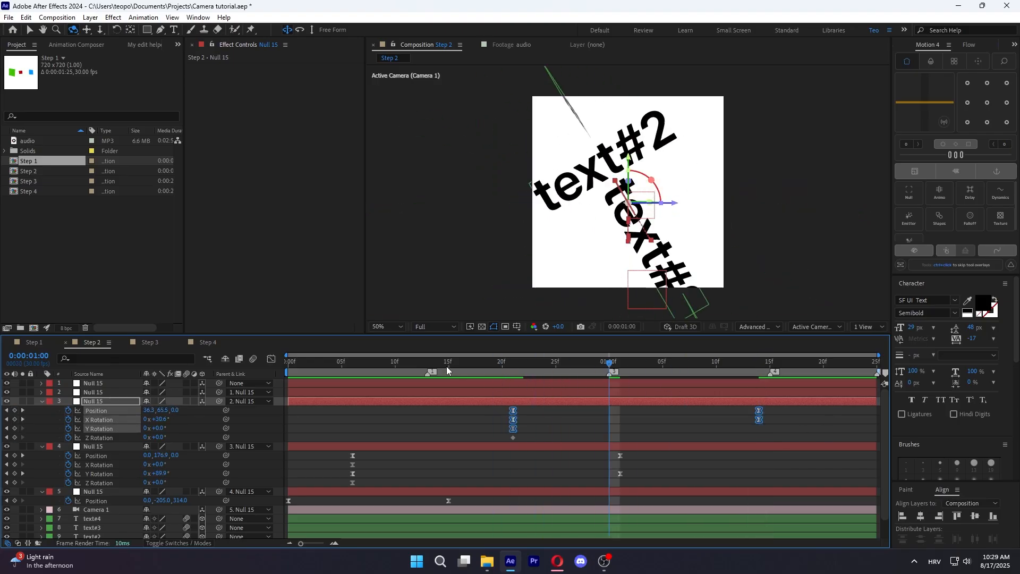
pyautogui.click(270, 359)
pyautogui.moveTo(718, 508); pyautogui.dragTo(664, 510)
pyautogui.moveTo(553, 508); pyautogui.dragTo(584, 509)
pyautogui.moveTo(609, 364); pyautogui.dragTo(158, 420)
pyautogui.press('space')
pyautogui.click(271, 359)
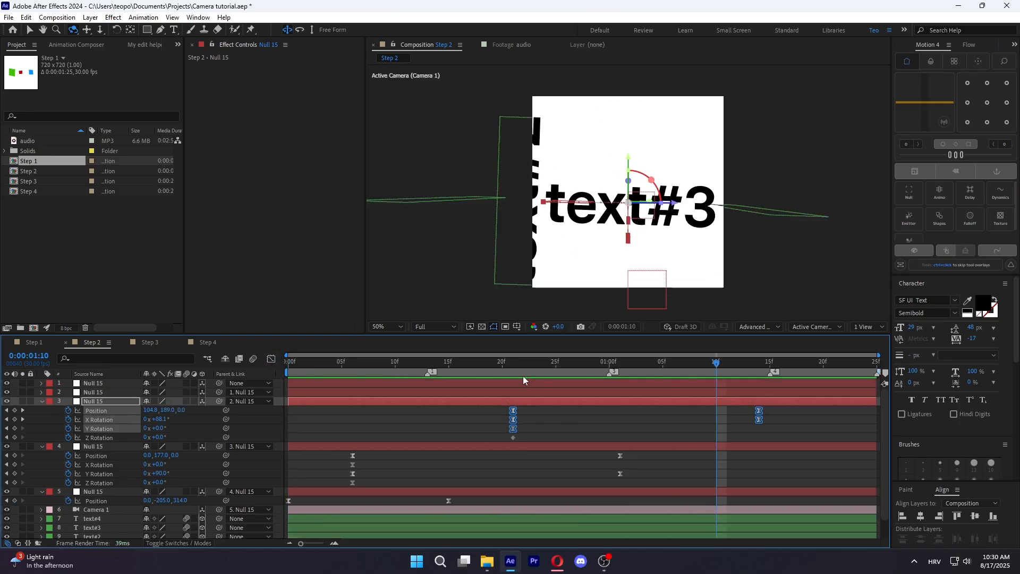
# Add Position and X, Y and Z Rotation keyframes to the layer 2 null at 0:00:01:08
pyautogui.click(691, 392)
pyautogui.press('p')
pyautogui.click(68, 401)
pyautogui.hotkey('shift', 'r')
pyautogui.moveTo(68, 411); pyautogui.dragTo(68, 433)
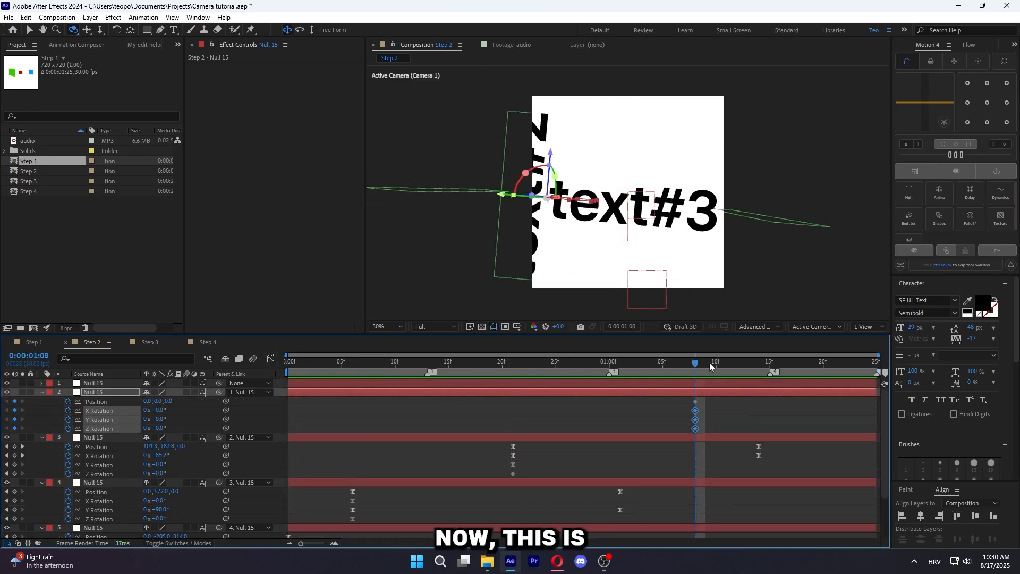
# Try rotating the layer 2 null in Y, Z and X at 0:00:01:24 and undo each attempt
pyautogui.moveTo(707, 363); pyautogui.dragTo(926, 390)
pyautogui.click(797, 414)
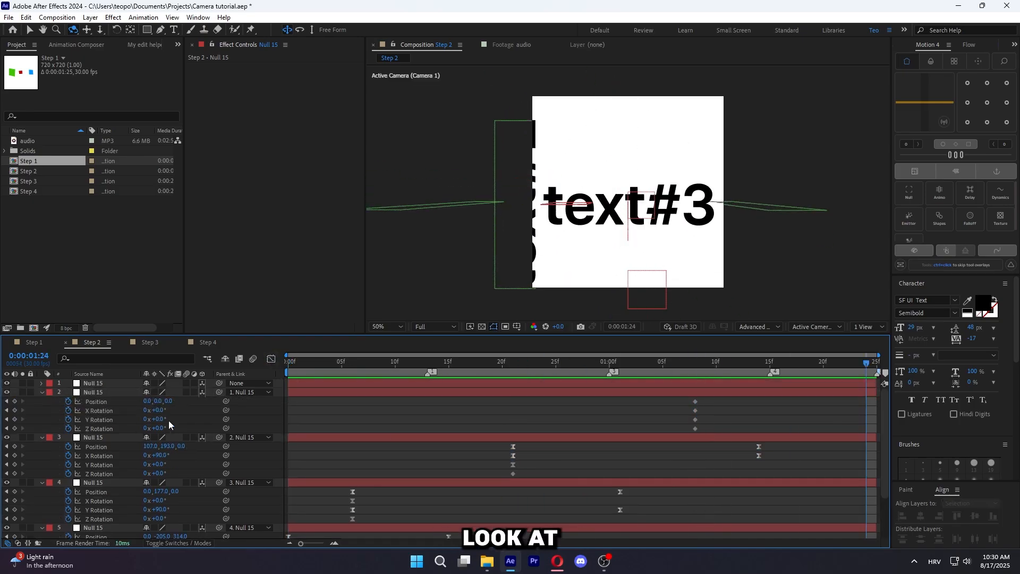
pyautogui.moveTo(158, 419); pyautogui.dragTo(189, 411)
pyautogui.hotkey('ctrl', 'z')
pyautogui.hotkey('ctrl', 'z')
pyautogui.moveTo(159, 428); pyautogui.dragTo(170, 428)
pyautogui.hotkey('ctrl', 'z')
pyautogui.moveTo(153, 411); pyautogui.dragTo(173, 431)
pyautogui.hotkey('ctrl', 'z')
pyautogui.hotkey('ctrl', 'z')
# Offset the layer 2 null's end Position, apply Easy Ease to its keyframes, and play back the composition
pyautogui.moveTo(169, 402); pyautogui.dragTo(247, 402)
pyautogui.moveTo(155, 402); pyautogui.dragTo(199, 399)
pyautogui.press('F9')
pyautogui.moveTo(674, 396); pyautogui.dragTo(877, 402)
pyautogui.moveTo(866, 363); pyautogui.dragTo(288, 394)
pyautogui.press('space')
# Start the layer 2 null's keyframes at 0:00:01:03, steepen their speed graph around the last beat marker, and play back
pyautogui.moveTo(611, 364); pyautogui.dragTo(641, 402)
pyautogui.moveTo(706, 365); pyautogui.dragTo(770, 375)
pyautogui.hotkey('shift', 'F3')
pyautogui.moveTo(680, 490); pyautogui.dragTo(731, 491)
pyautogui.moveTo(837, 491); pyautogui.dragTo(799, 490)
pyautogui.press('Home')
pyautogui.press('space')
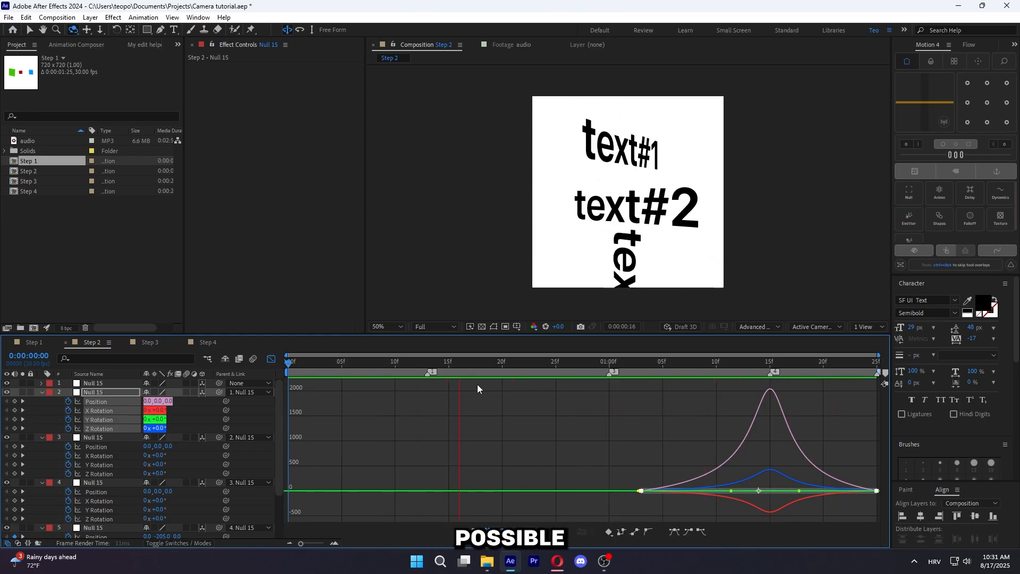
pyautogui.click(274, 361)
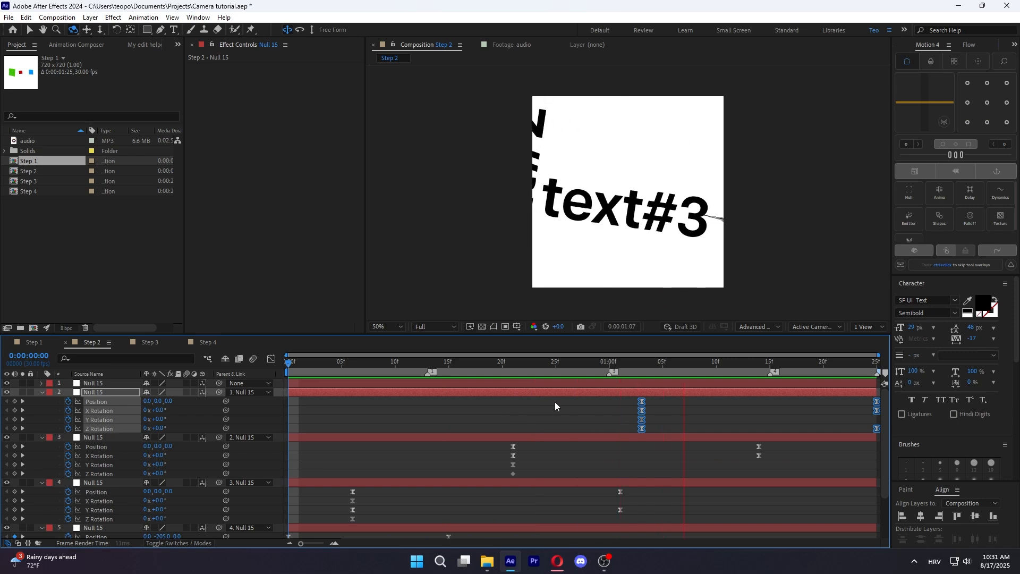
pyautogui.press('space')
# Delete the layer 2 null's keyframes and add fresh Position and X, Y and Z Rotation keyframes at 0:00:01:03
pyautogui.click(645, 369)
pyautogui.moveTo(645, 368); pyautogui.dragTo(748, 368)
pyautogui.moveTo(672, 378); pyautogui.dragTo(642, 400)
pyautogui.press('Delete')
pyautogui.click(68, 401)
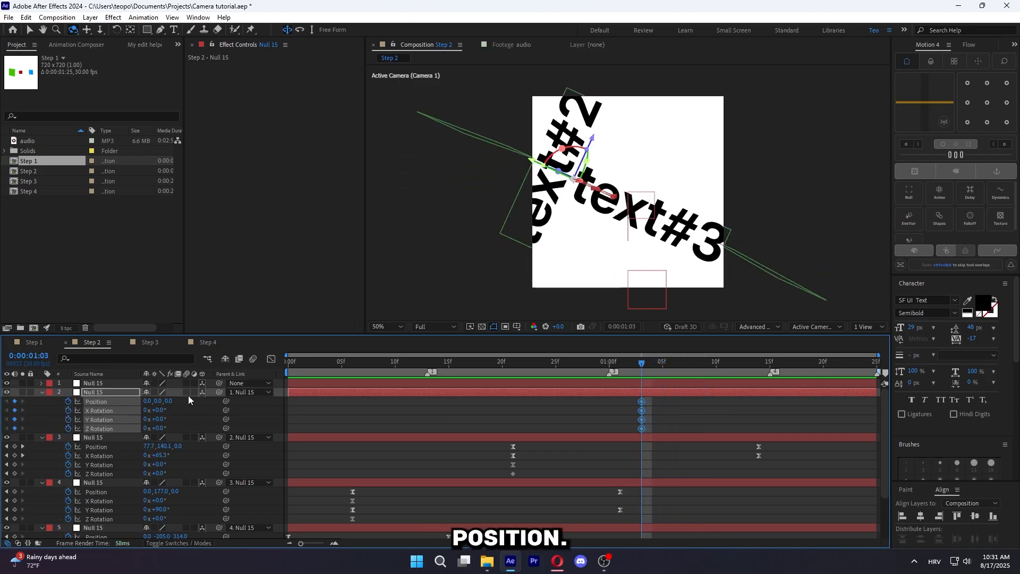
# Set the layer 2 null's Y Rotation to 90° and Position to 0, 0, -86 at 0:00:01:24
pyautogui.press('End')
pyautogui.click(362, 400)
pyautogui.moveTo(159, 419); pyautogui.dragTo(212, 416)
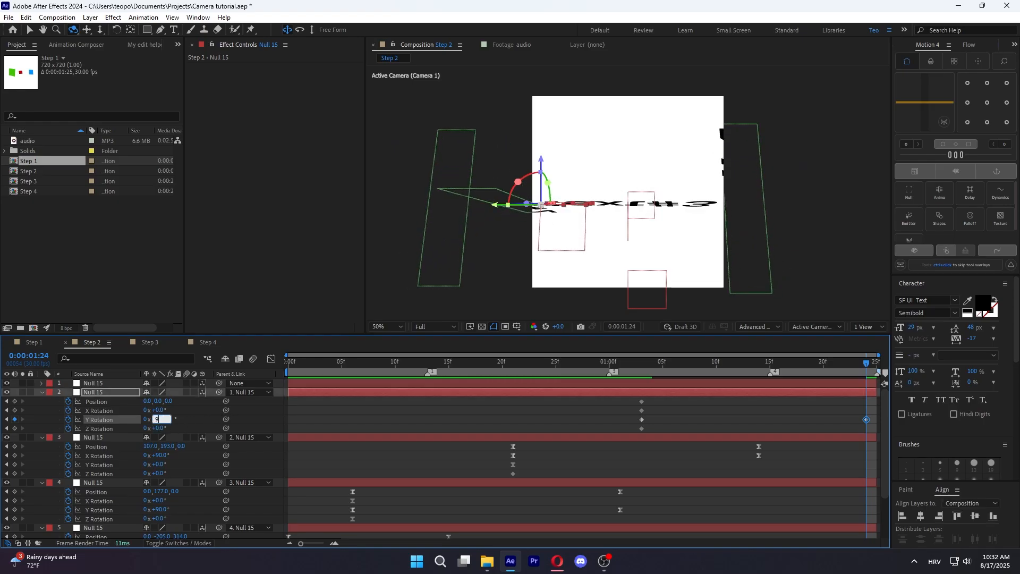
pyautogui.write('0')
pyautogui.press('Return')
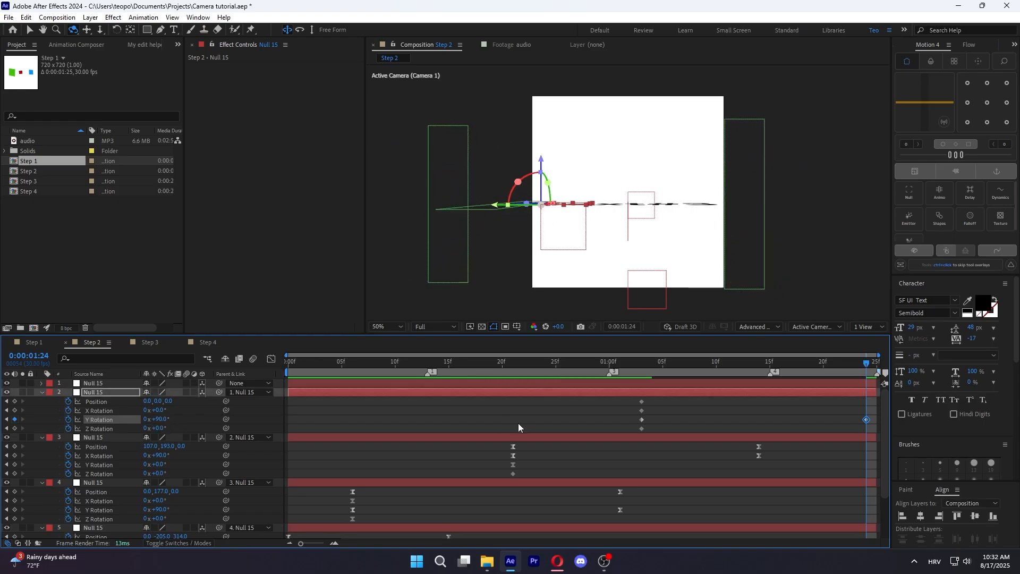
pyautogui.moveTo(170, 404); pyautogui.dragTo(122, 400)
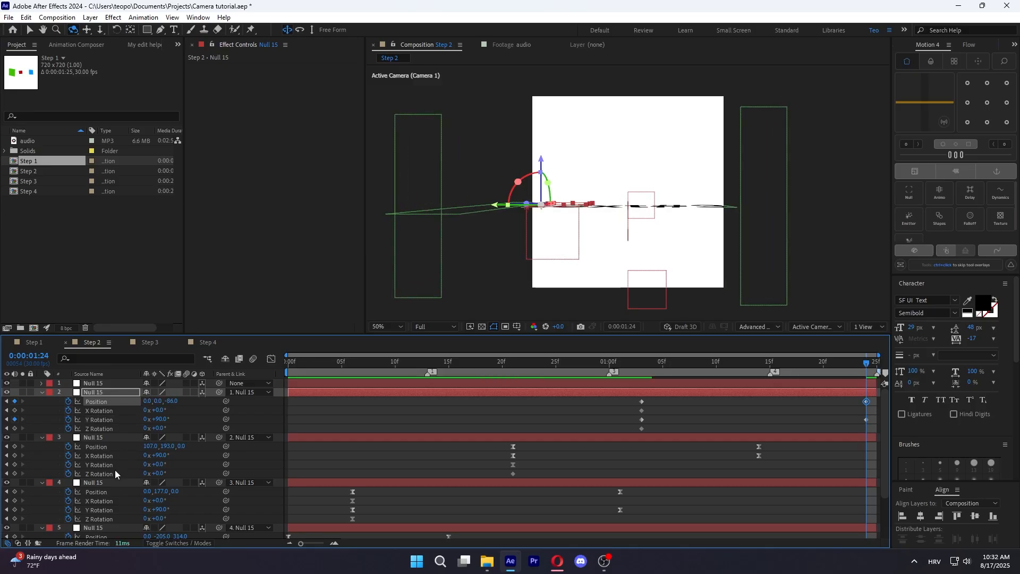
# Rotate the text#4 layer to X Rotation 180° and Z Rotation -90°
pyautogui.scroll(-2, 115, 469)
pyautogui.click(95, 496)
pyautogui.press('r')
pyautogui.scroll(-1, 139, 517)
pyautogui.moveTo(160, 497); pyautogui.dragTo(179, 508)
pyautogui.hotkey('ctrl', 'z')
pyautogui.press('Return')
pyautogui.press('Return')
pyautogui.press('p')
pyautogui.press('r')
pyautogui.hotkey('ctrl', 'z')
pyautogui.press('Return')
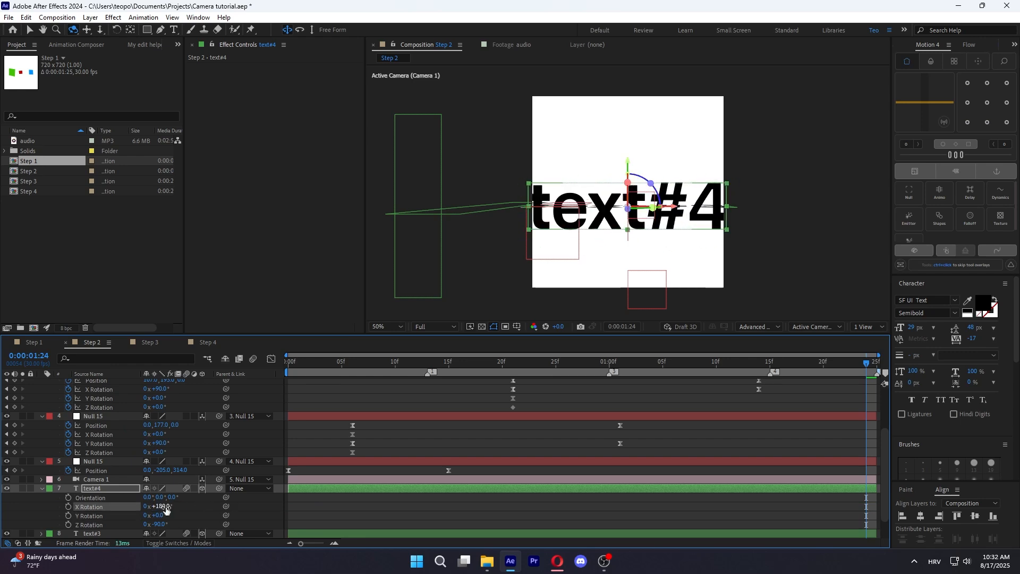
# Scale text#4 down slightly to fit inside the frame, and scrub through the final camera move
pyautogui.press('s')
pyautogui.scroll(5, 712, 445)
pyautogui.moveTo(635, 363); pyautogui.dragTo(897, 348)
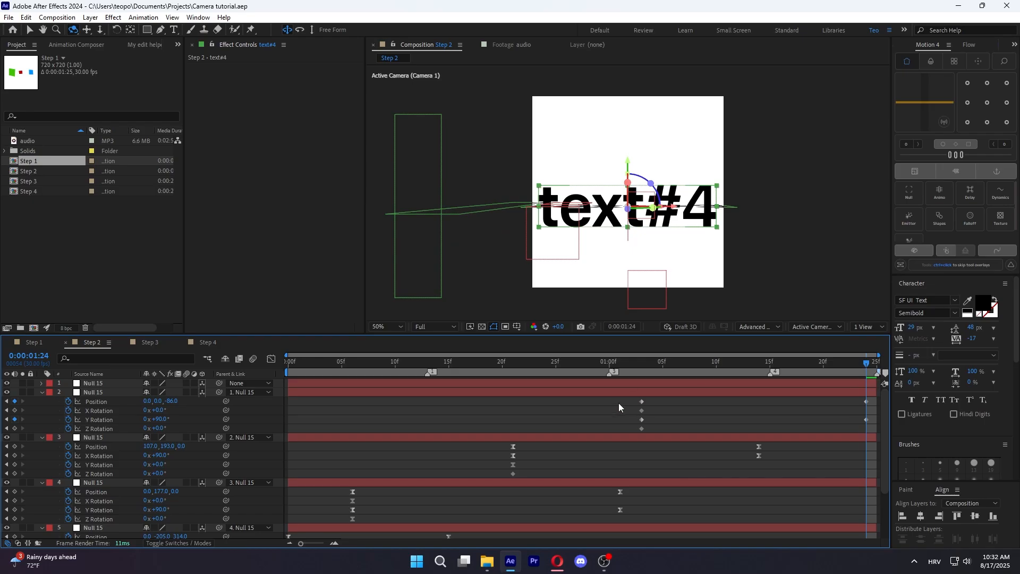
# Easy-ease the layer 2 null's keyframes, shape their speed curve to peak at the 0:00:01:15 marker, and preview the move
pyautogui.moveTo(618, 406); pyautogui.dragTo(867, 431)
pyautogui.press('F9')
pyautogui.moveTo(653, 364); pyautogui.dragTo(770, 365)
pyautogui.click(273, 360)
pyautogui.moveTo(682, 509); pyautogui.dragTo(745, 508)
pyautogui.hotkey('ctrl', 'z')
pyautogui.moveTo(837, 509); pyautogui.dragTo(802, 508)
pyautogui.moveTo(717, 508); pyautogui.dragTo(723, 509)
pyautogui.moveTo(726, 367); pyautogui.dragTo(250, 410)
pyautogui.press('space')
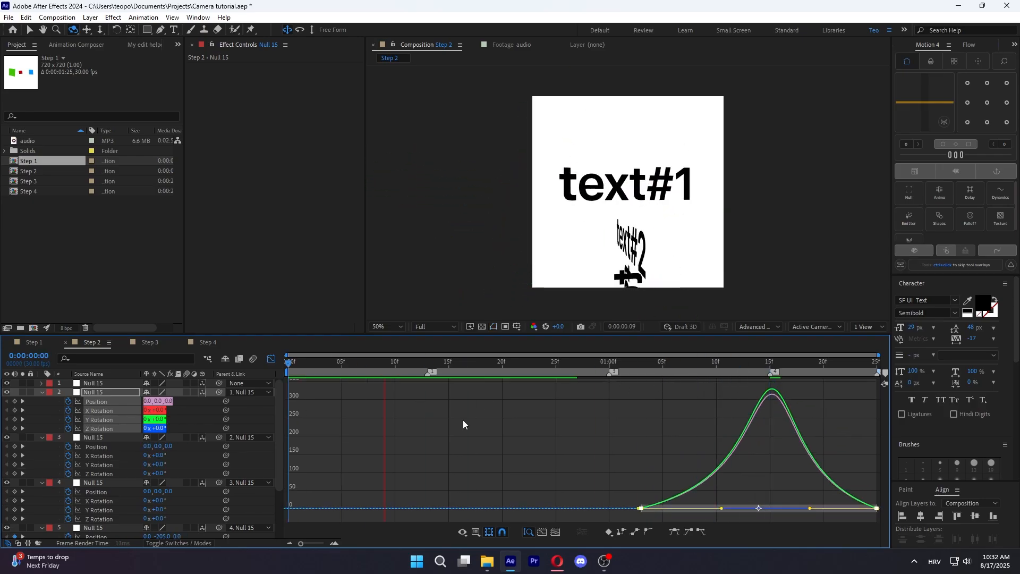
pyautogui.moveTo(722, 363); pyautogui.dragTo(718, 365)
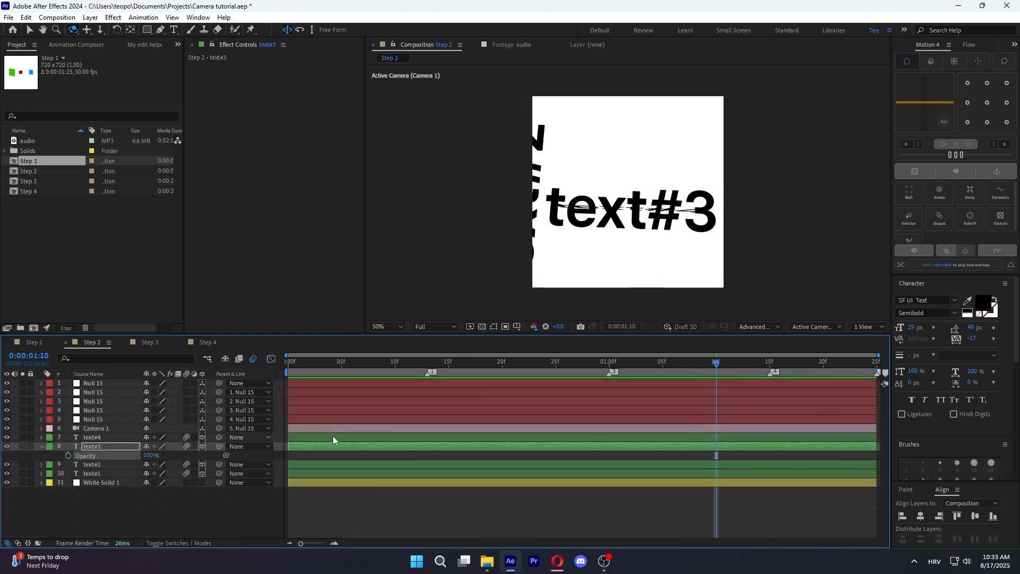
pyautogui.click(671, 506)
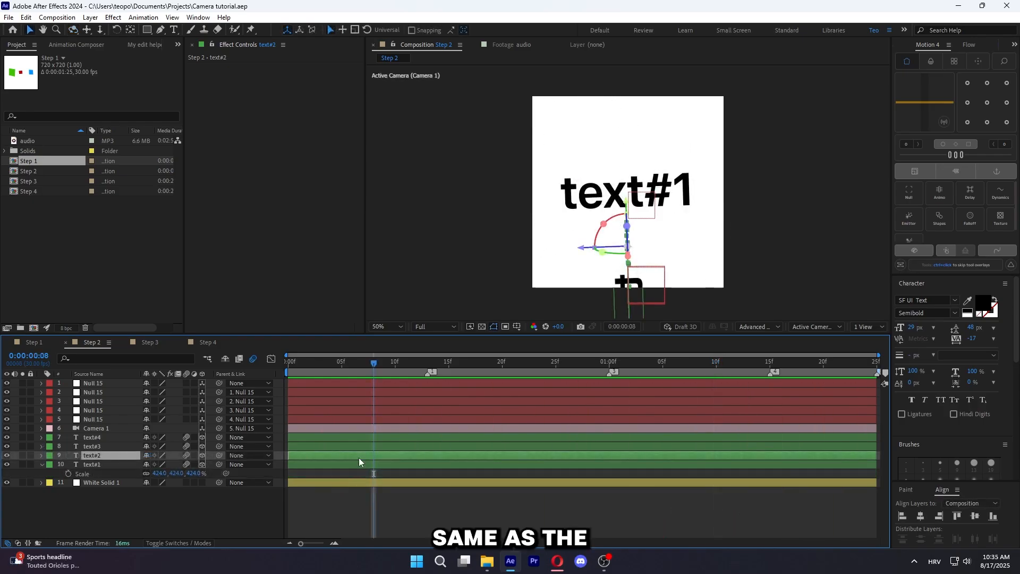
# Animate text#2's Y Rotation from 0° at 0:00:00:08 to 90° at 0:00:00:24 with eased keyframes
pyautogui.press('r')
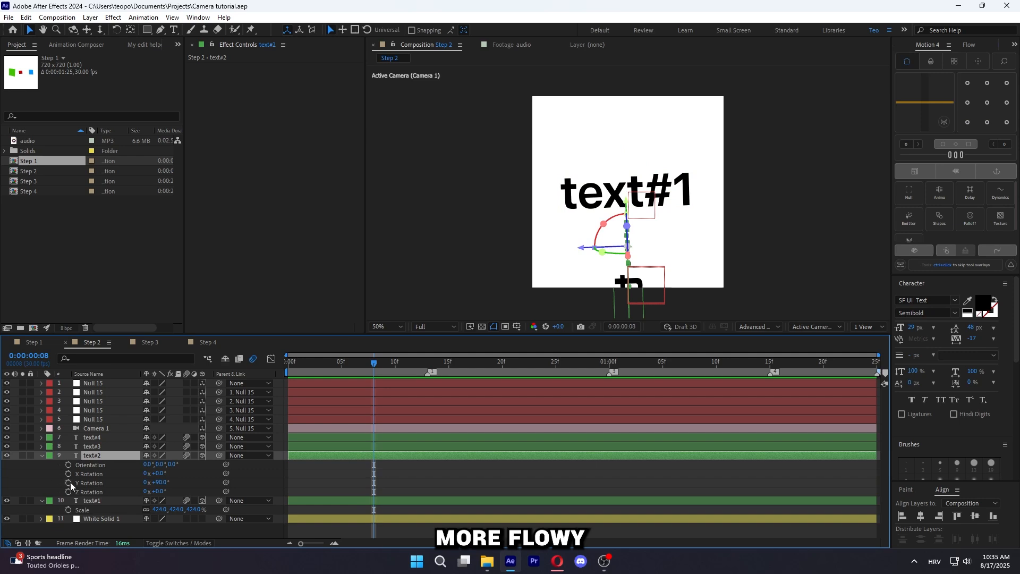
pyautogui.click(68, 482)
pyautogui.moveTo(378, 482); pyautogui.dragTo(545, 483)
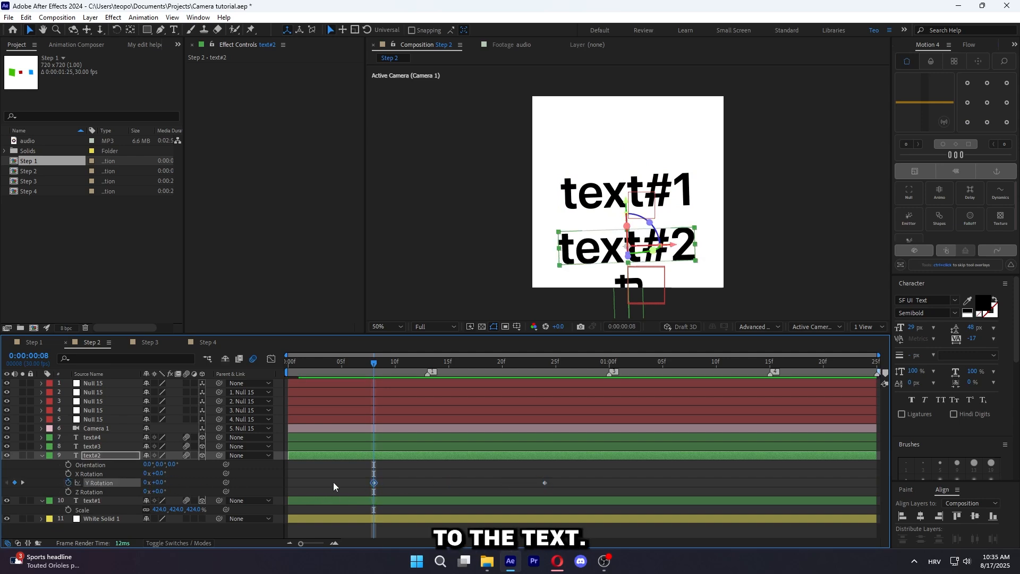
pyautogui.moveTo(367, 353); pyautogui.dragTo(388, 365)
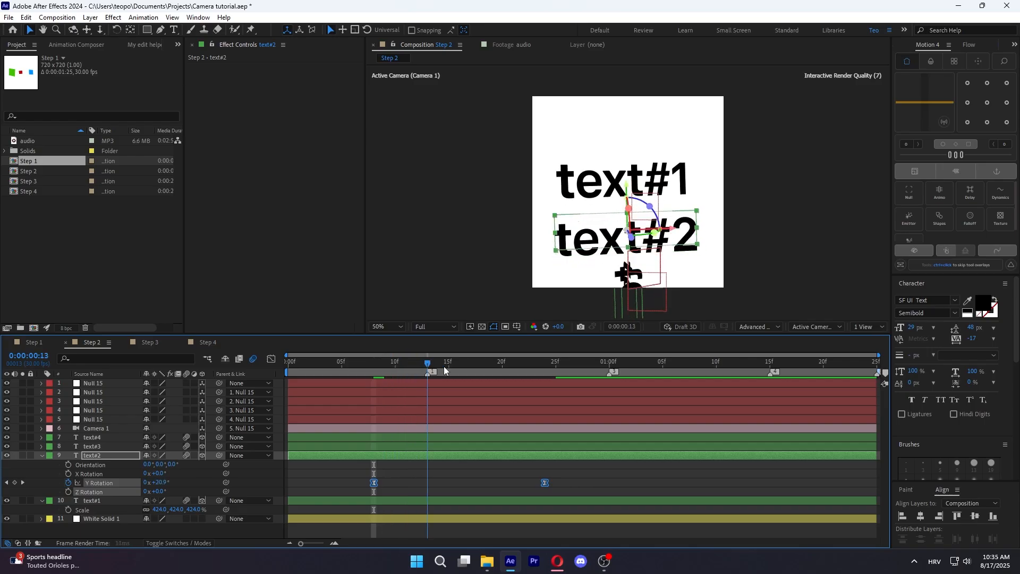
pyautogui.moveTo(512, 365); pyautogui.dragTo(269, 397)
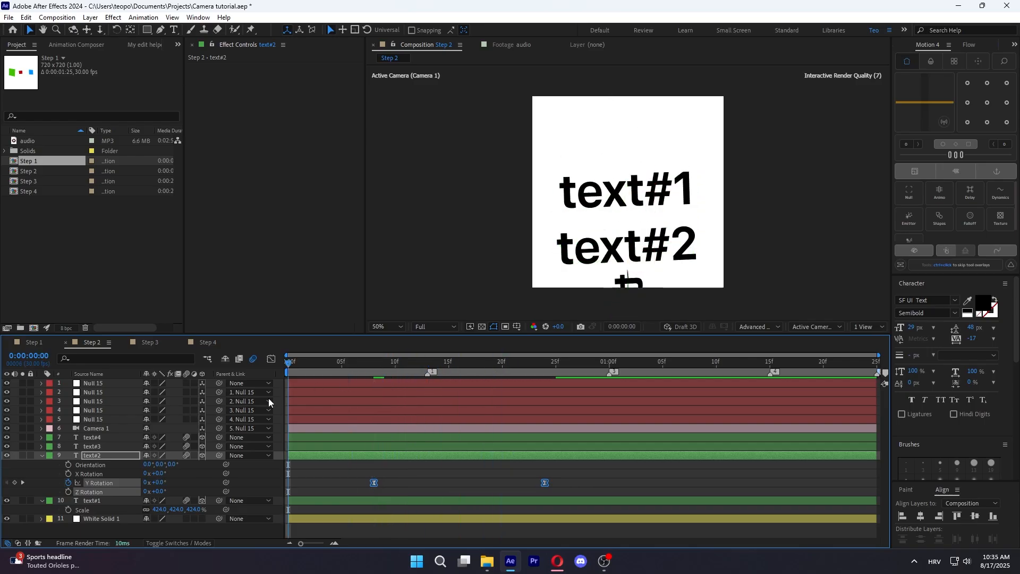
# Start text#2's Y Rotation at 0:00:00:04, shape its speed curve to peak at the 0:00:00:13 marker, and preview it
pyautogui.moveTo(353, 366); pyautogui.dragTo(385, 370)
pyautogui.click(429, 364)
pyautogui.hotkey('shift', 'F3')
pyautogui.moveTo(305, 503); pyautogui.dragTo(561, 517)
pyautogui.moveTo(509, 508); pyautogui.dragTo(468, 509)
pyautogui.moveTo(367, 509); pyautogui.dragTo(401, 508)
pyautogui.press('space')
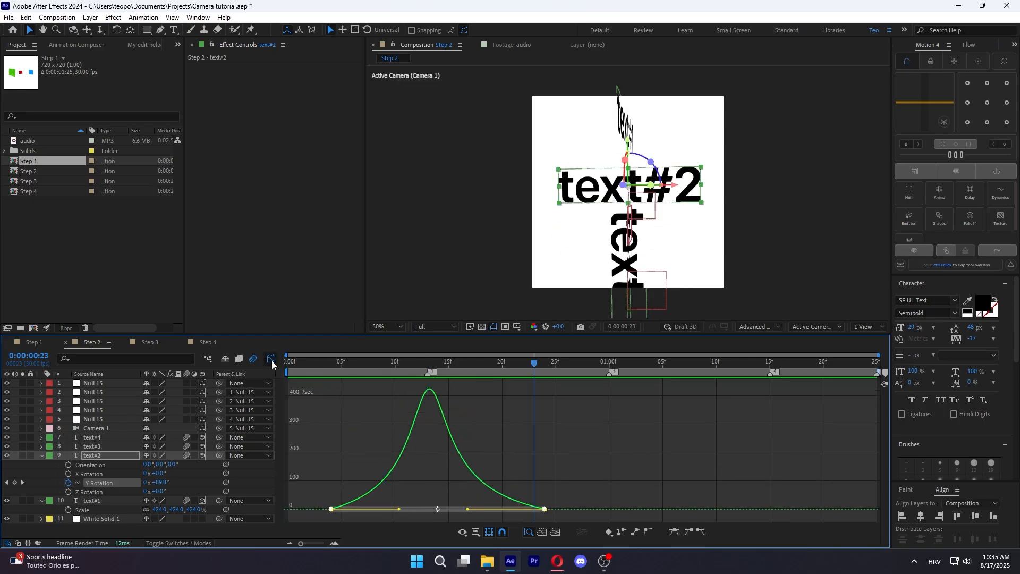
pyautogui.click(272, 360)
pyautogui.click(334, 366)
pyautogui.press('space')
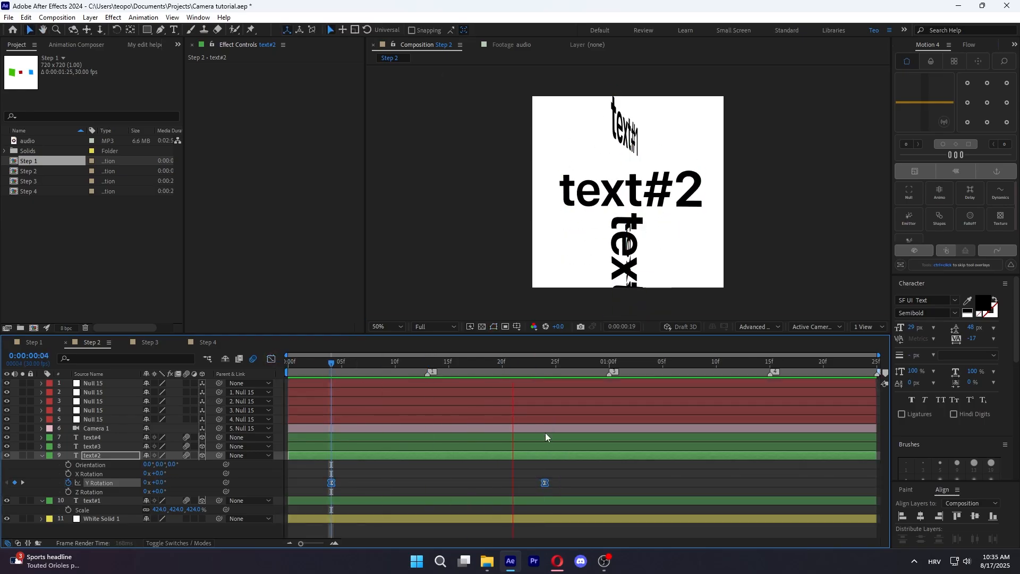
# Animate text#3's Position from 359, 857.8, 0 at 0:00:00:20 to 359, 554.8, 0 at 0:00:01:12 with easy ease
pyautogui.click(544, 448)
pyautogui.press('space')
pyautogui.press('p')
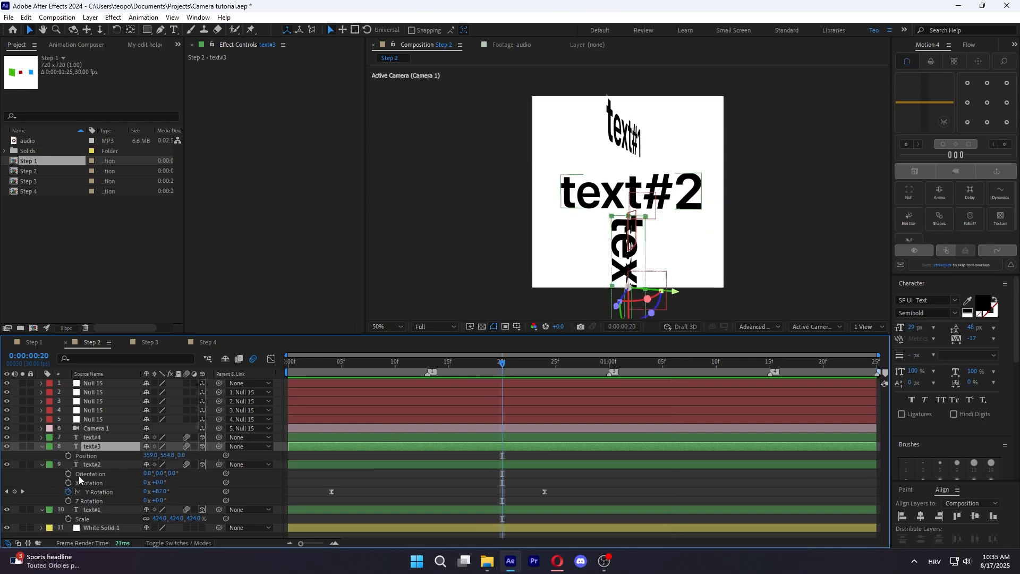
pyautogui.moveTo(464, 452); pyautogui.dragTo(777, 463)
pyautogui.press('F9')
# Shape text#3's Position speed curve to peak at the 0:00:01:00 marker and preview the motion
pyautogui.moveTo(576, 365); pyautogui.dragTo(610, 370)
pyautogui.click(272, 360)
pyautogui.moveTo(464, 467); pyautogui.dragTo(777, 523)
pyautogui.moveTo(698, 511); pyautogui.dragTo(656, 510)
pyautogui.moveTo(541, 509); pyautogui.dragTo(574, 508)
pyautogui.moveTo(577, 364); pyautogui.dragTo(286, 366)
pyautogui.press('space')
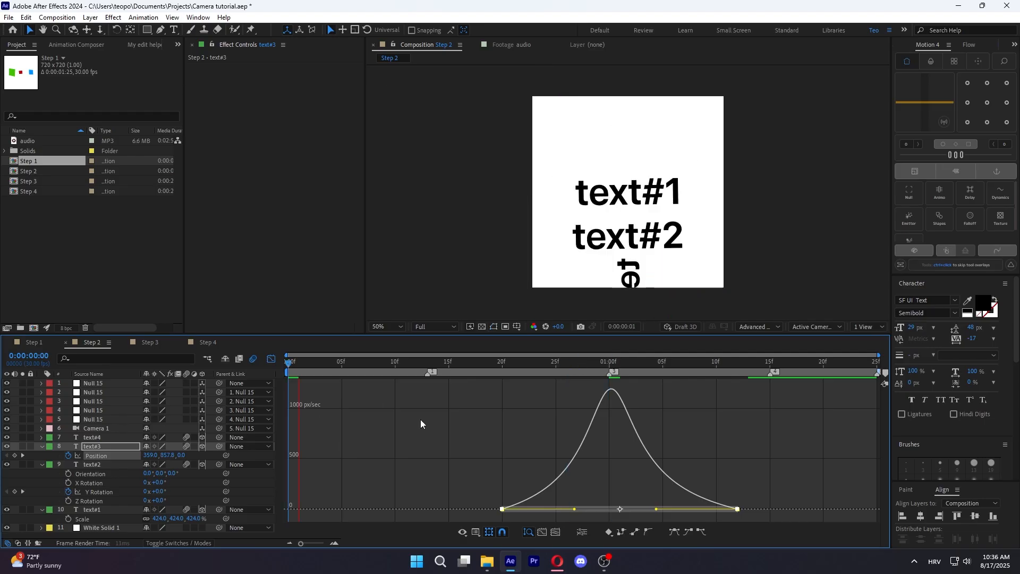
pyautogui.press('space')
pyautogui.click(272, 360)
pyautogui.click(469, 365)
pyautogui.press('space')
# Keyframe text#4's Position to start from 872, 551.8, 0 at 0:00:01:06 and place its end keyframe at 0:00:01:25
pyautogui.click(689, 435)
pyautogui.press('space')
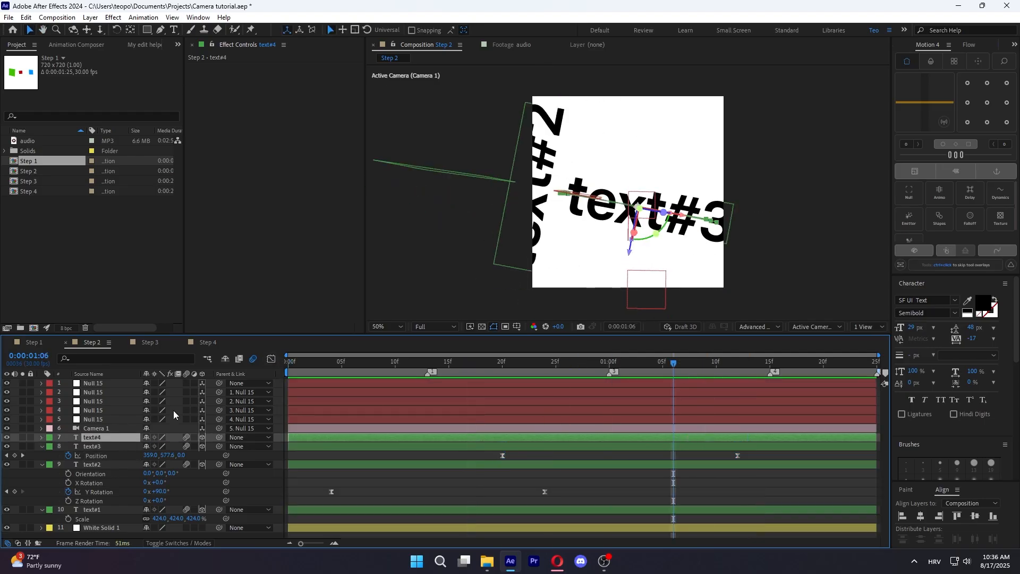
pyautogui.press('p')
pyautogui.click(69, 446)
pyautogui.click(867, 367)
pyautogui.click(14, 447)
pyautogui.click(6, 447)
pyautogui.moveTo(167, 446); pyautogui.dragTo(202, 437)
pyautogui.moveTo(414, 402); pyautogui.dragTo(414, 402)
pyautogui.click(856, 362)
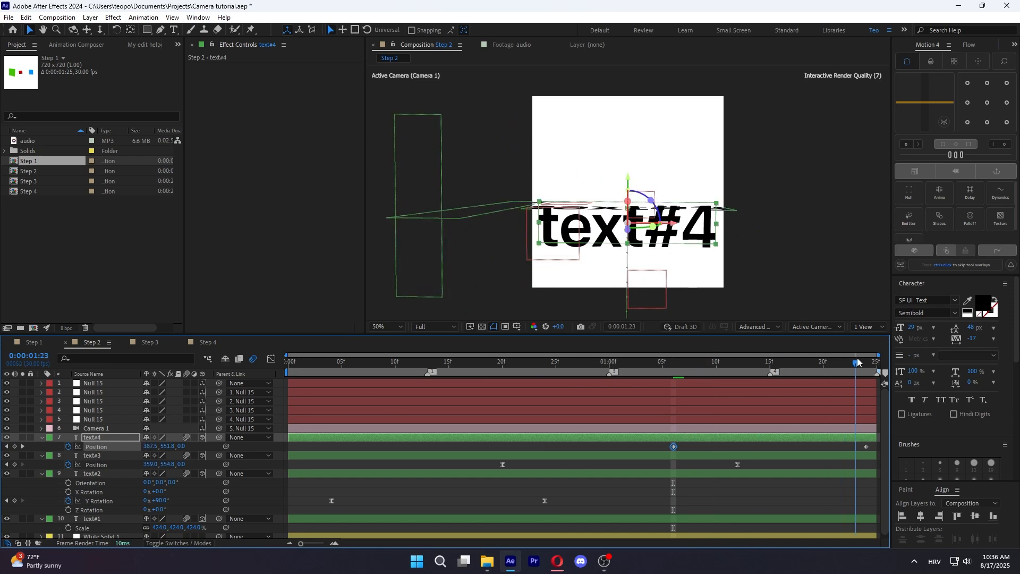
pyautogui.moveTo(867, 446); pyautogui.dragTo(877, 447)
# Ease text#4's Position keyframes, shape the speed curve to peak at the 0:00:01:15 marker, and preview the composition
pyautogui.moveTo(695, 366); pyautogui.dragTo(770, 372)
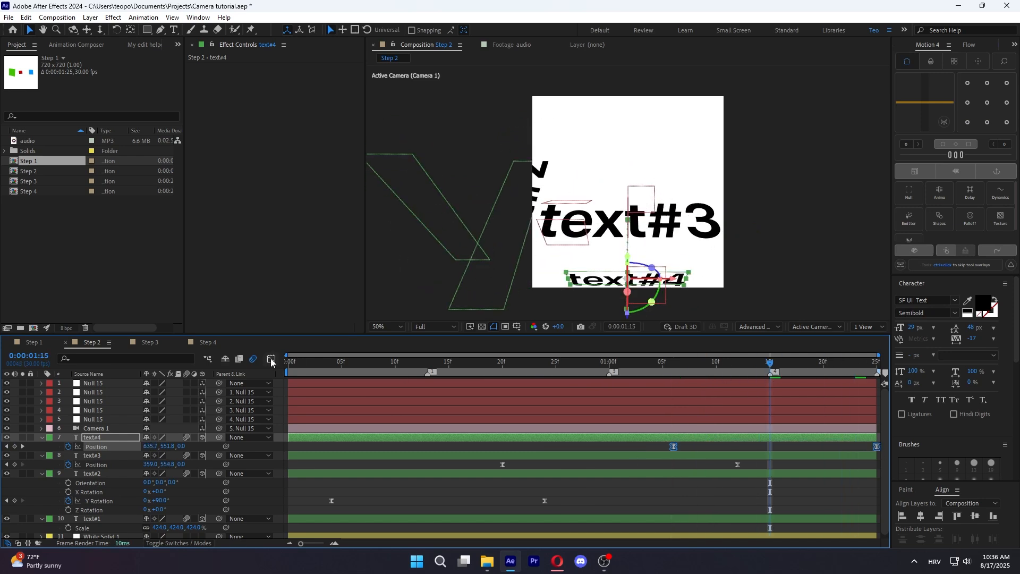
pyautogui.click(271, 359)
pyautogui.moveTo(707, 508); pyautogui.dragTo(756, 509)
pyautogui.moveTo(843, 509); pyautogui.dragTo(800, 509)
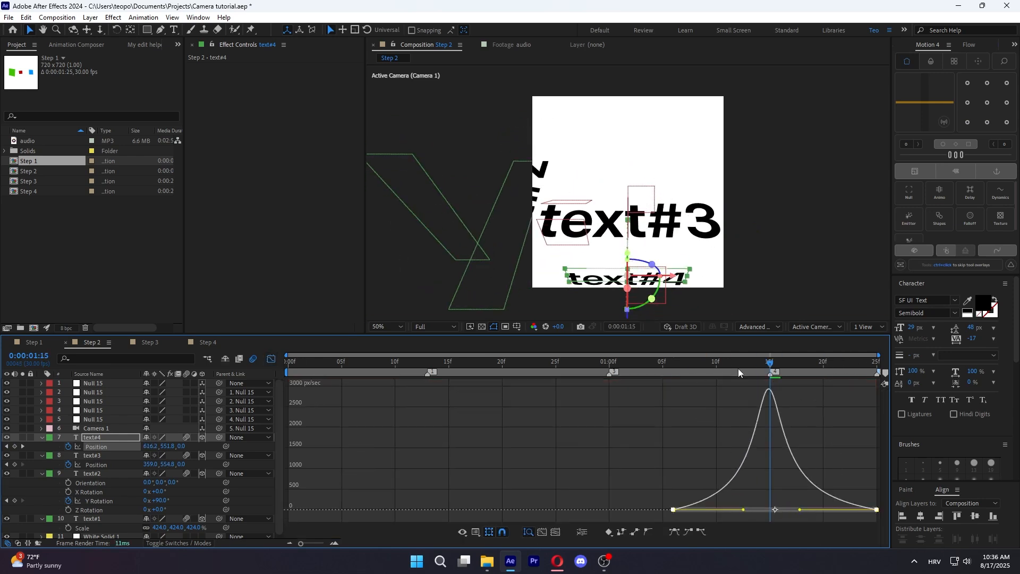
pyautogui.press('space')
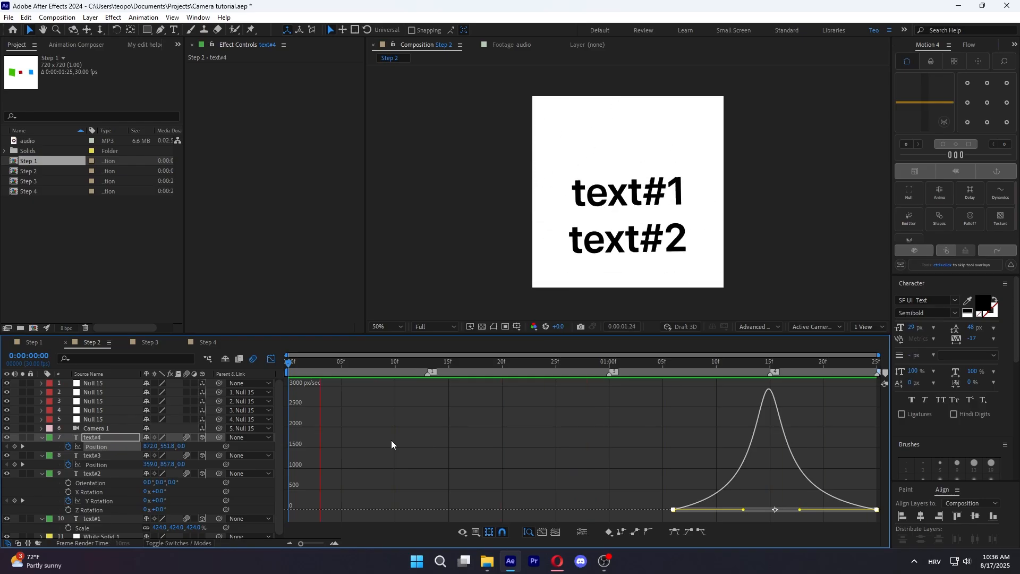
# Play through the Step 2 animation to check the text motion, and collapse the layer properties
pyautogui.click(271, 359)
pyautogui.click(367, 490)
pyautogui.press('space')
pyautogui.press('a')
pyautogui.press('a')
pyautogui.press('space')
pyautogui.press('a')
pyautogui.press('space')
pyautogui.moveTo(354, 363); pyautogui.dragTo(283, 363)
pyautogui.press('a')
# Save the project and animate text#1's Scale from 231% at 0:00:00:00 to 424% at 0:00:00:14
pyautogui.click(96, 465)
pyautogui.hotkey('ctrl', 's')
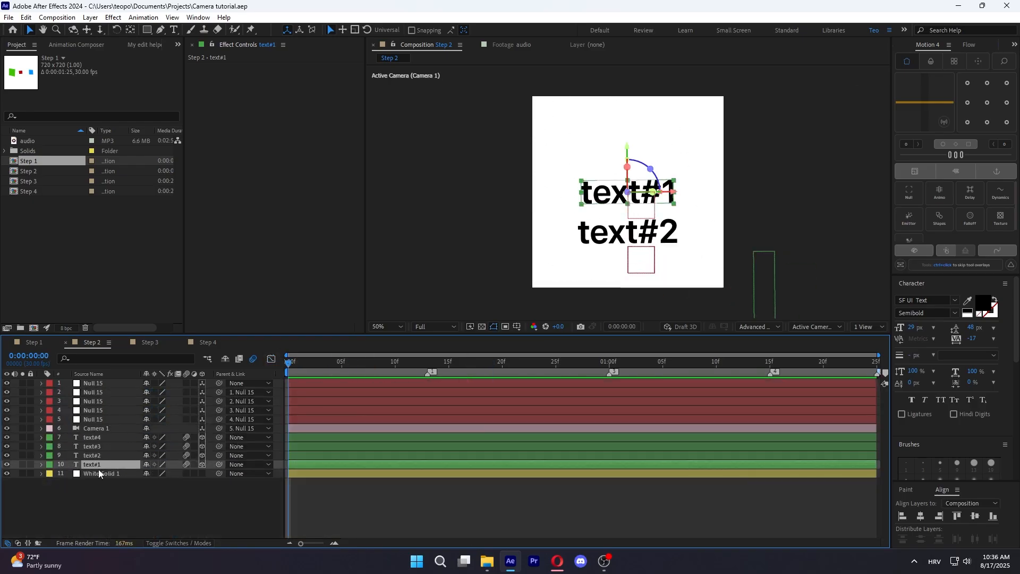
pyautogui.press('s')
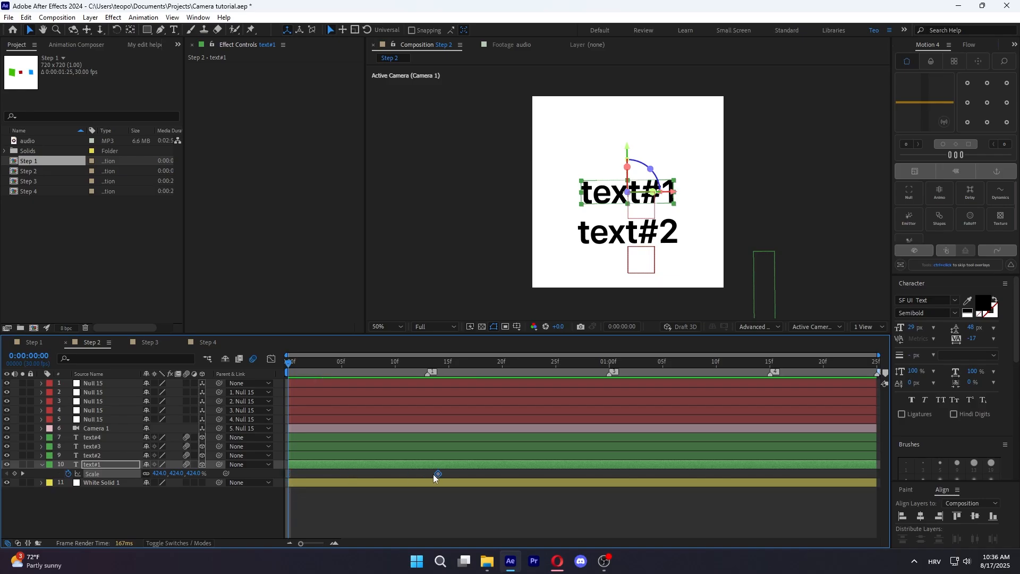
# Apply a 0.00, 1.00, 0.00, 1.00 Flow easing curve to text#1's Scale keyframes and preview the result
pyautogui.click(969, 45)
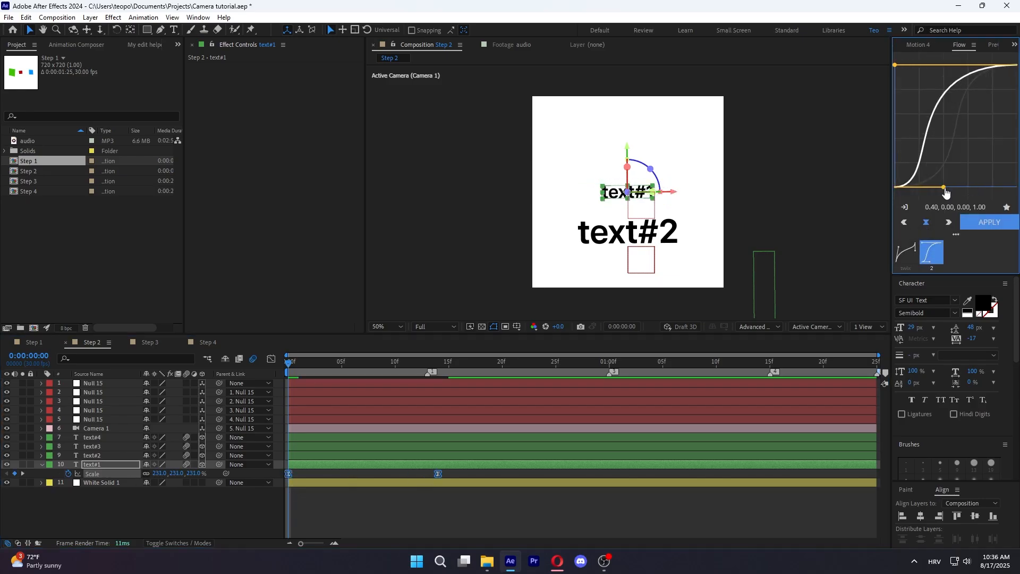
pyautogui.press('space')
pyautogui.press('space')
pyautogui.press('space')
pyautogui.press('space')
pyautogui.press('space')
pyautogui.press('space')
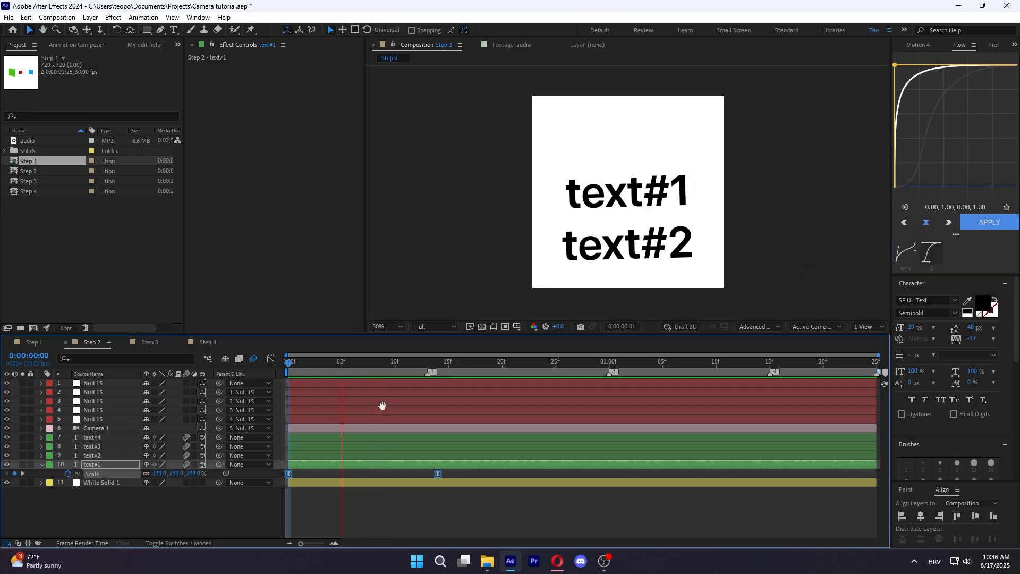
# Add an Opacity text animator to the text#2 layer
pyautogui.click(388, 455)
pyautogui.click(372, 366)
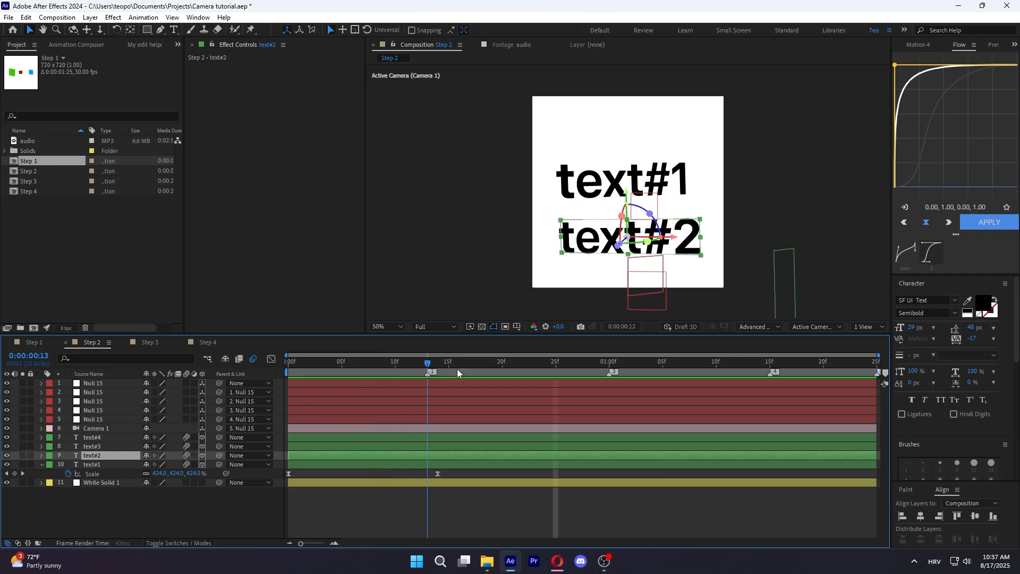
pyautogui.click(42, 455)
pyautogui.click(208, 464)
pyautogui.click(245, 308)
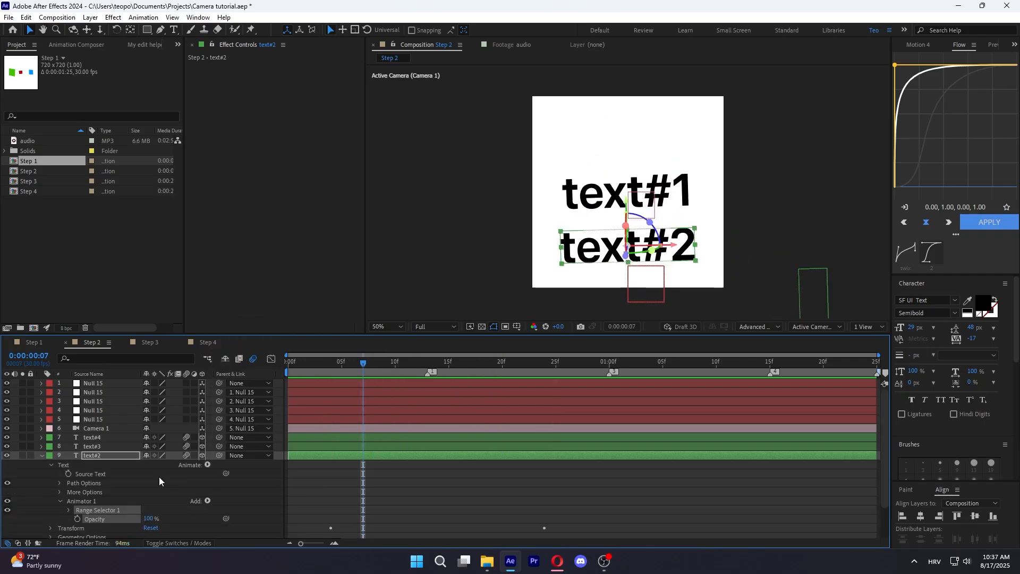
# Set text#2's animator Opacity to 0% and expand the Advanced options of its Range Selector
pyautogui.click(69, 510)
pyautogui.click(78, 534)
pyautogui.scroll(-3, 133, 478)
pyautogui.click(170, 435)
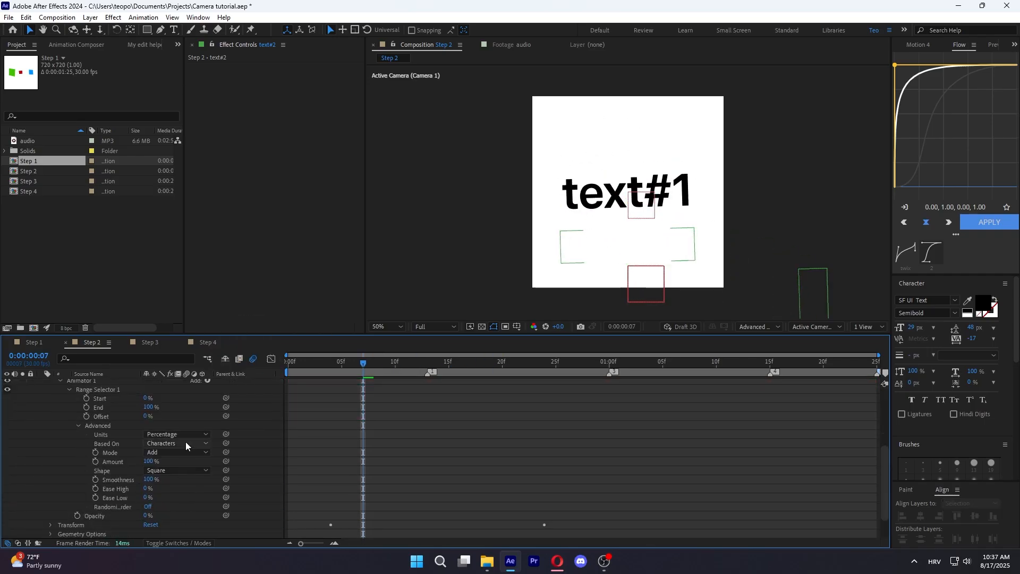
pyautogui.click(186, 444)
pyautogui.click(275, 426)
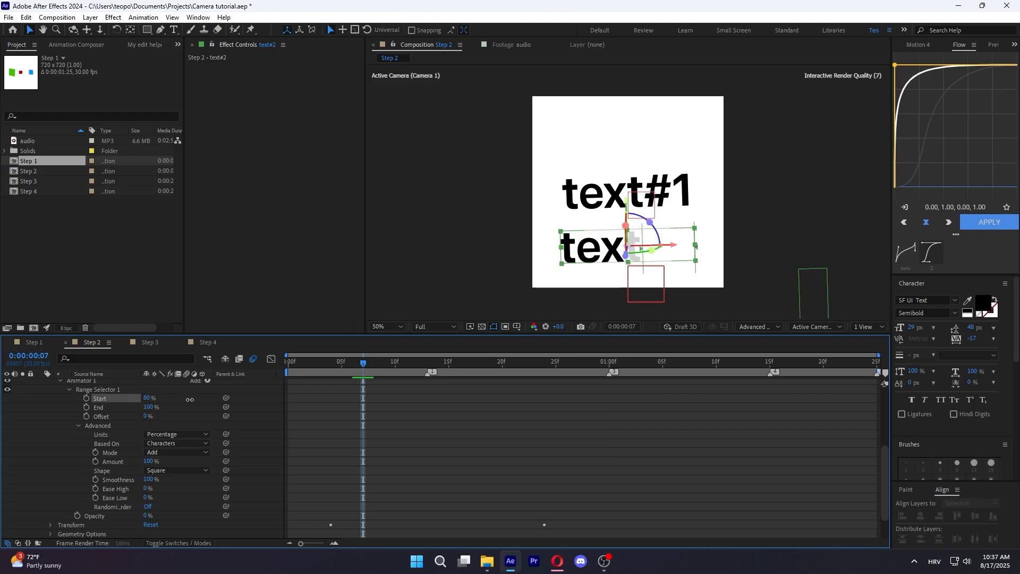
# Animate text#2's Range Selector Start from 0% at 0:00:00:04 through 0:00:00:24 with eased keyframes, and preview the reveal
pyautogui.click(87, 398)
pyautogui.press('u')
pyautogui.moveTo(362, 473); pyautogui.dragTo(331, 474)
pyautogui.click(372, 467)
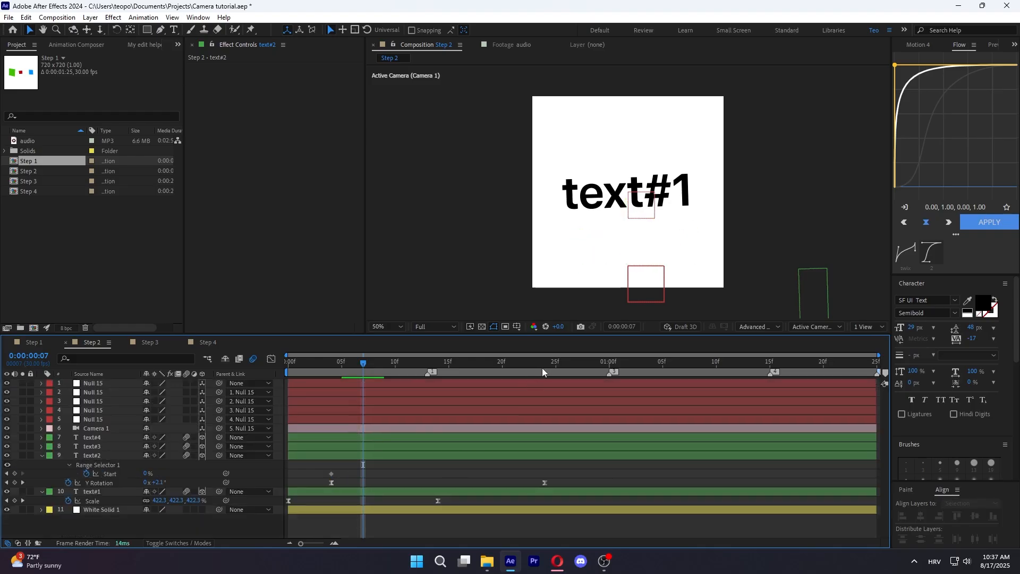
pyautogui.click(342, 457)
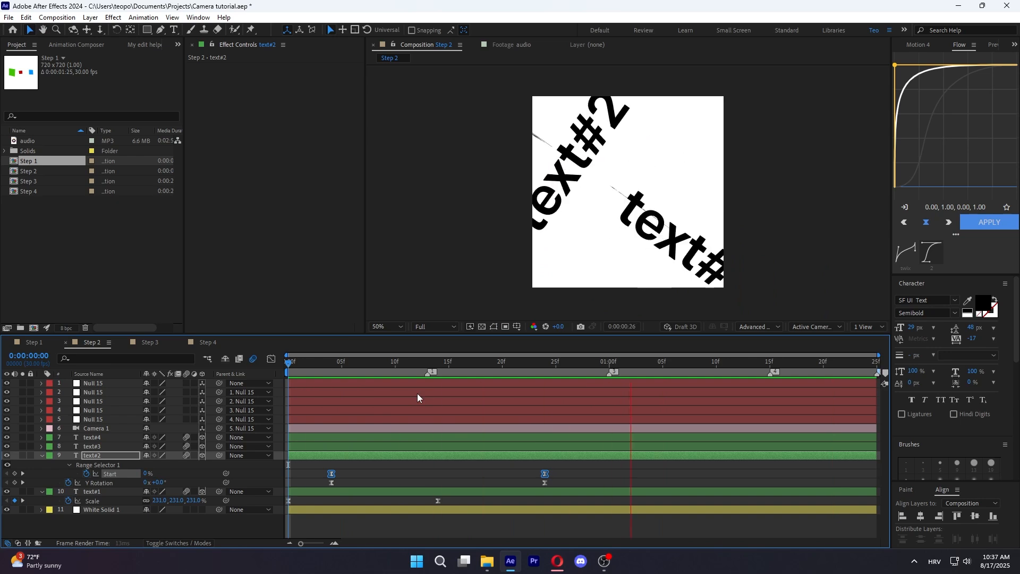
pyautogui.click(451, 476)
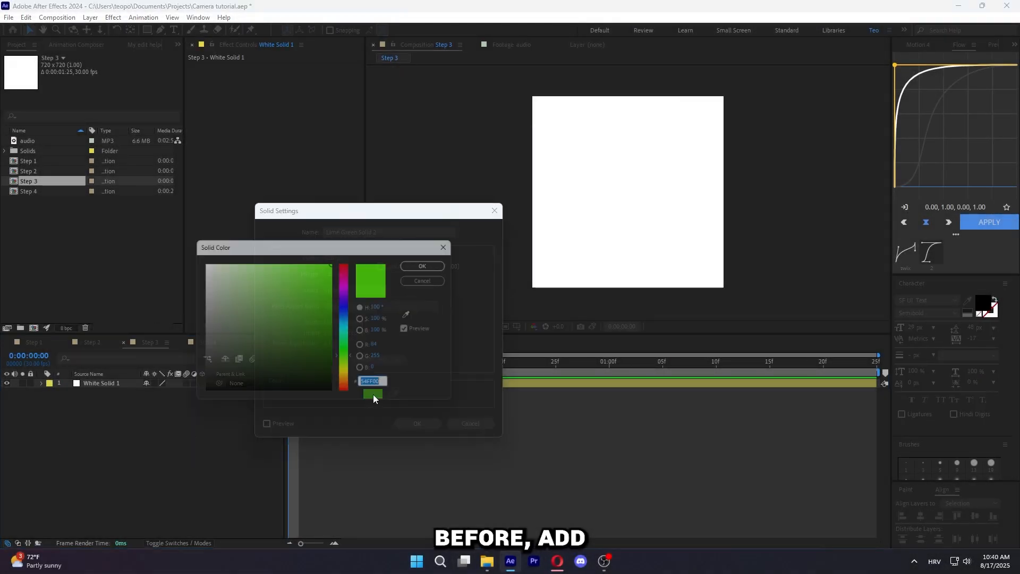
# Add lime green, red and blue solids above the white solid in the Step 3 composition
pyautogui.click(372, 394)
pyautogui.click(429, 424)
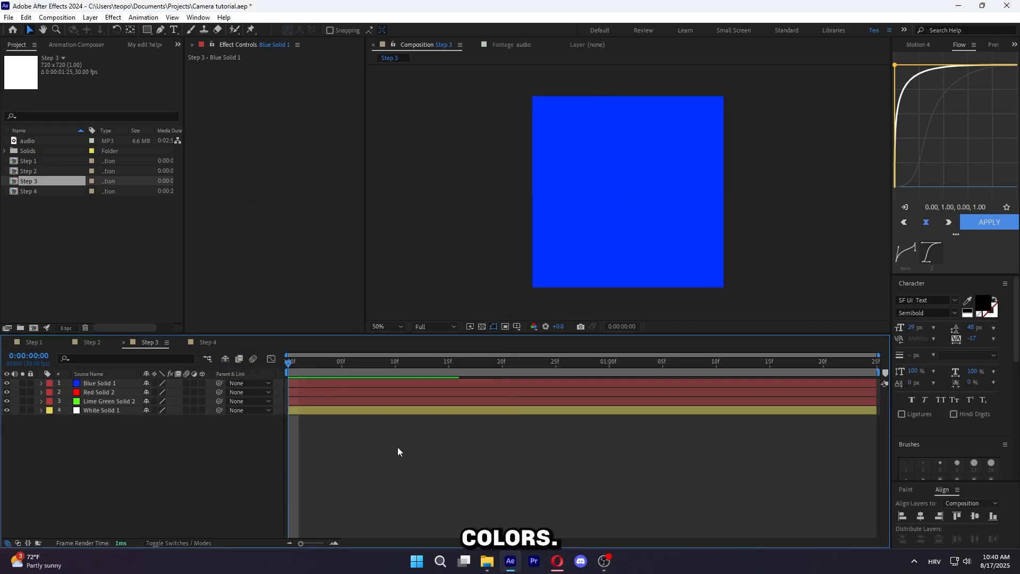
# Make the three coloured solids 3D layers and give them a different label colour
pyautogui.moveTo(202, 401); pyautogui.dragTo(202, 383)
pyautogui.click(51, 383)
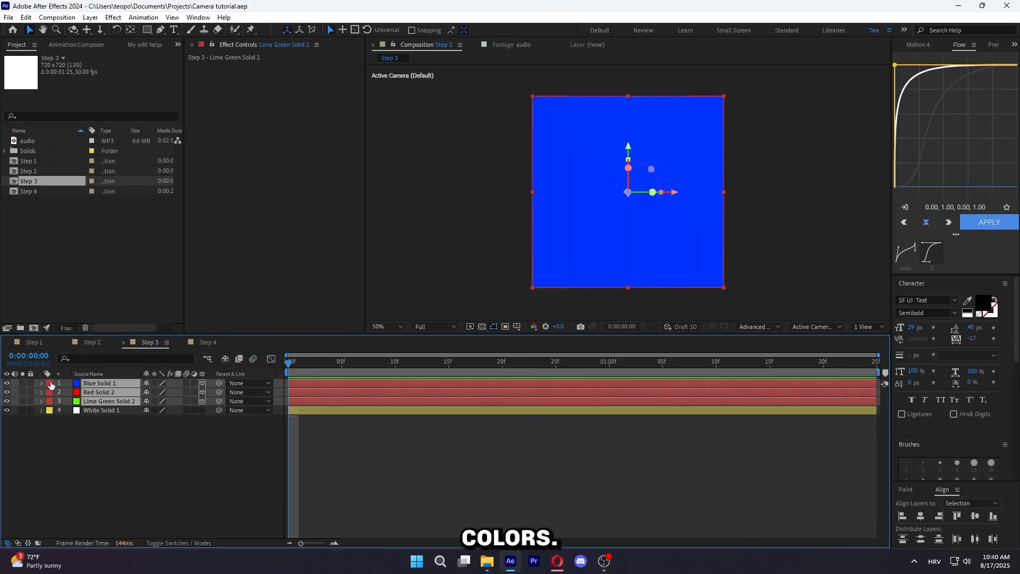
pyautogui.click(79, 269)
pyautogui.click(278, 460)
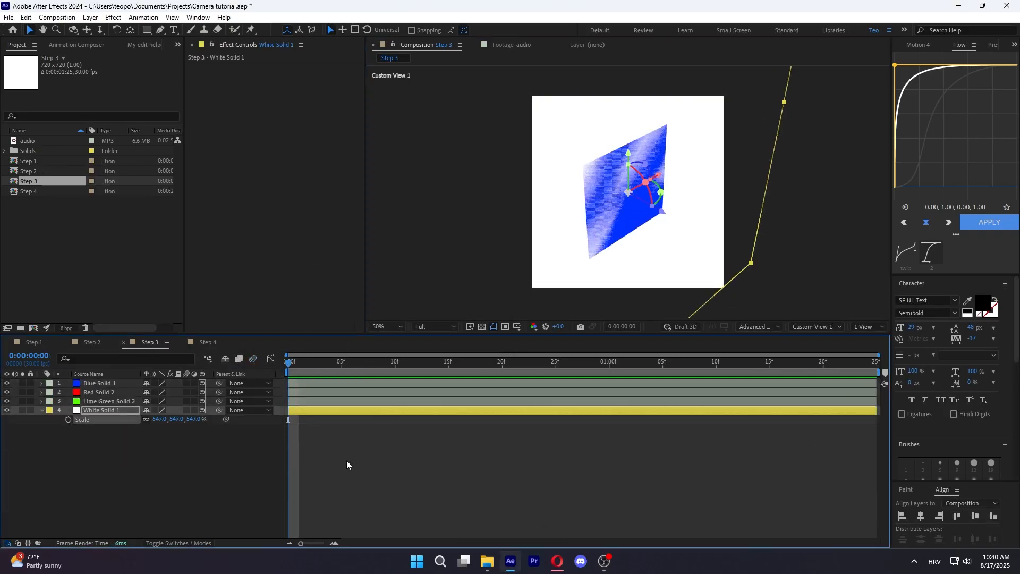
# Move the white solid back to Z 191 and the lime green solid to Z 47, and lay the blue solid flat
pyautogui.moveTo(169, 419); pyautogui.dragTo(178, 394)
pyautogui.press('p')
pyautogui.click(106, 384)
pyautogui.press('r')
pyautogui.hotkey('ctrl', 'z')
pyautogui.press('p')
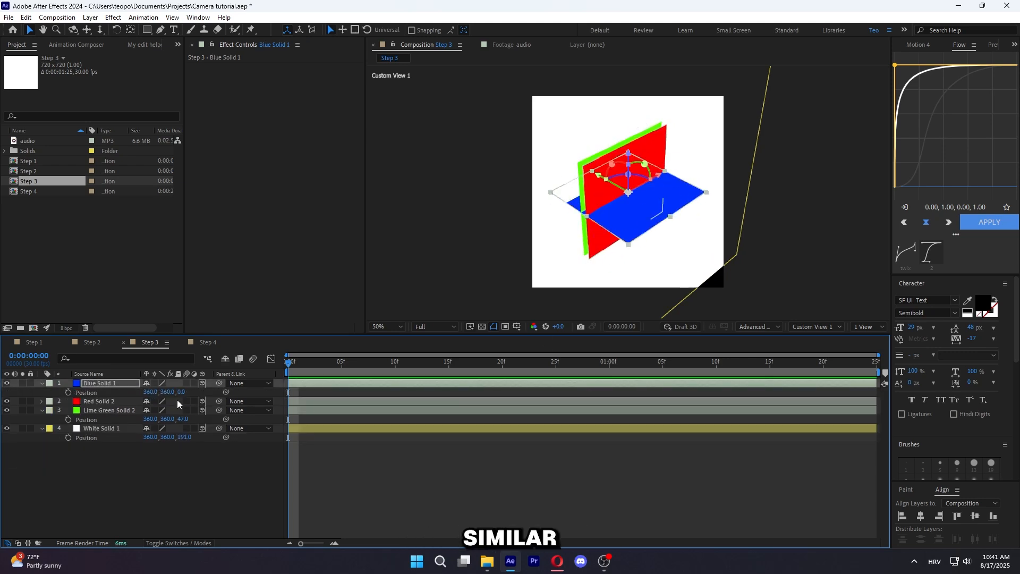
# Set the red solid's Y Rotation to -90° and move the blue solid below it in the layer stack
pyautogui.click(118, 403)
pyautogui.press('r')
pyautogui.moveTo(159, 428); pyautogui.dragTo(148, 431)
pyautogui.moveTo(101, 383); pyautogui.dragTo(102, 441)
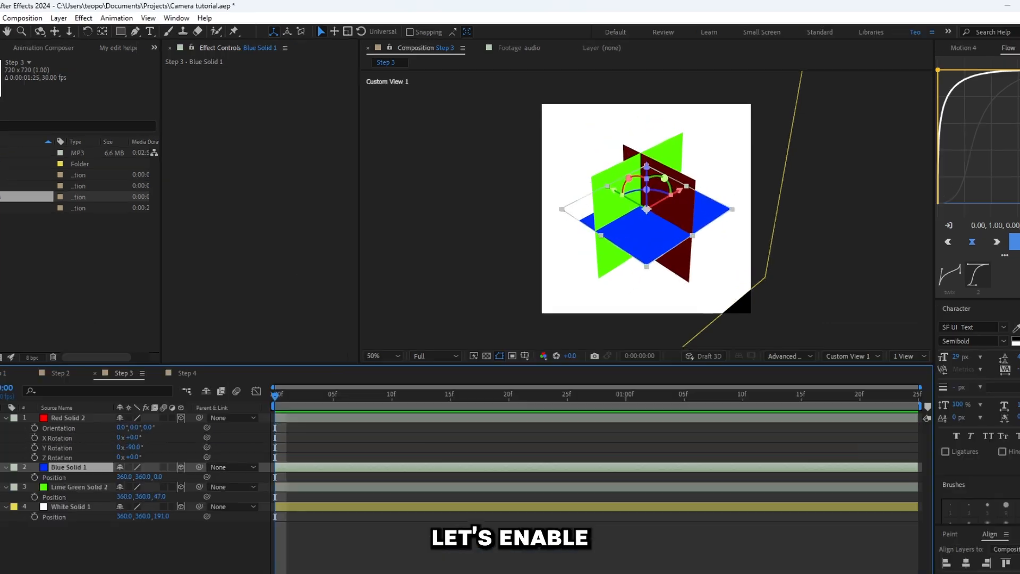
# Enable snapping and snap the blue solid's corner to the lower corner of the lime green solid
pyautogui.click(412, 30)
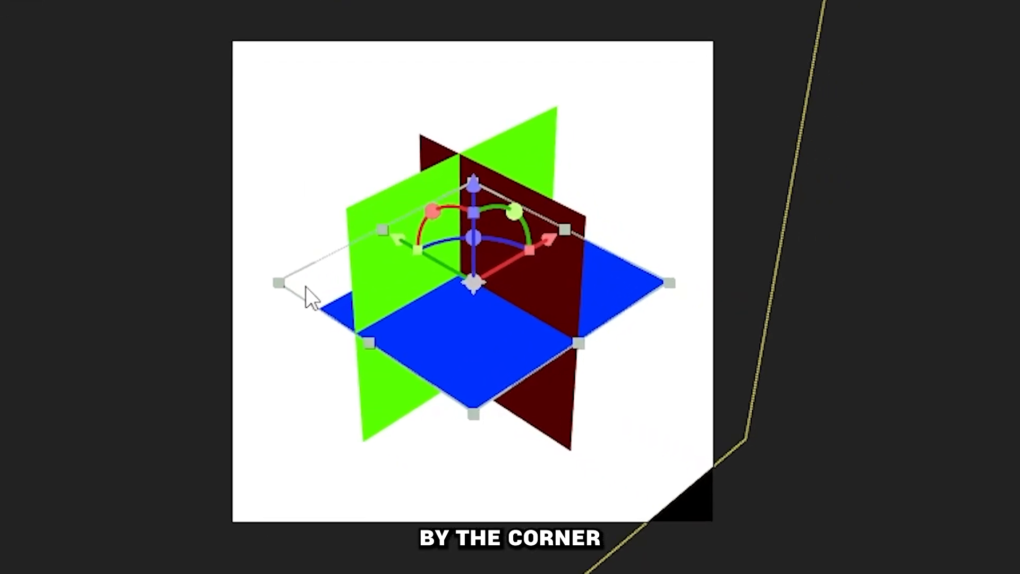
pyautogui.moveTo(691, 417); pyautogui.dragTo(736, 472)
pyautogui.moveTo(357, 363); pyautogui.dragTo(378, 449)
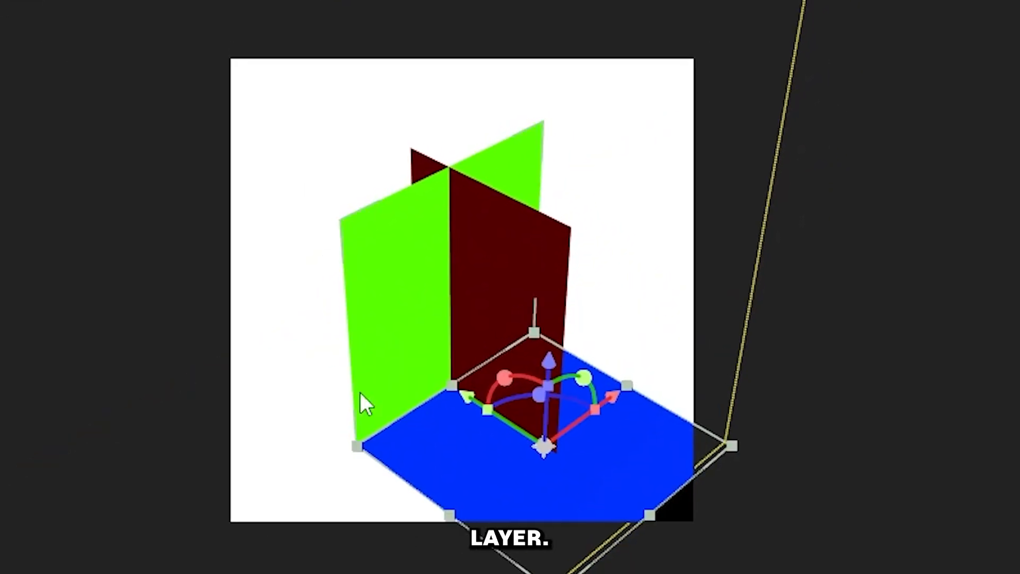
# Snap the red solid against the lime green and blue solids' edges to form three sides of a cube
pyautogui.click(534, 257)
pyautogui.moveTo(528, 437); pyautogui.dragTo(721, 411)
pyautogui.click(340, 504)
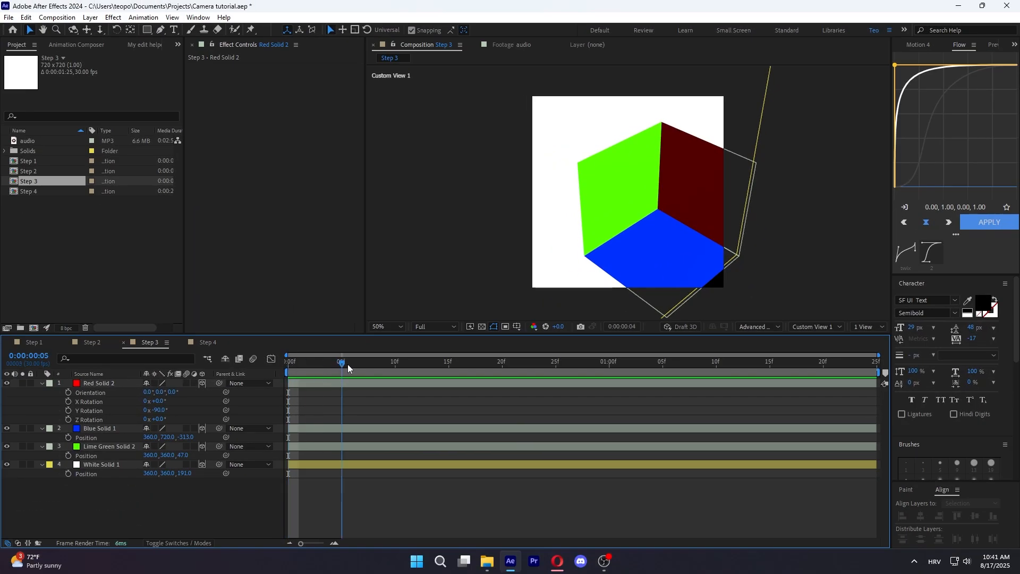
# Add a 3D null object above the camera and parent Camera 1 to it
pyautogui.press('space')
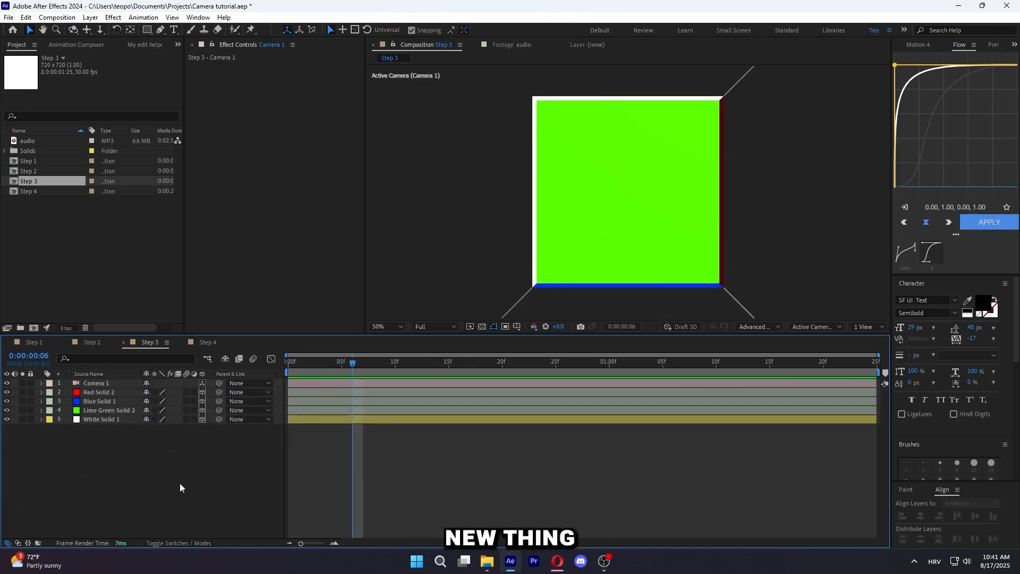
pyautogui.click(111, 385)
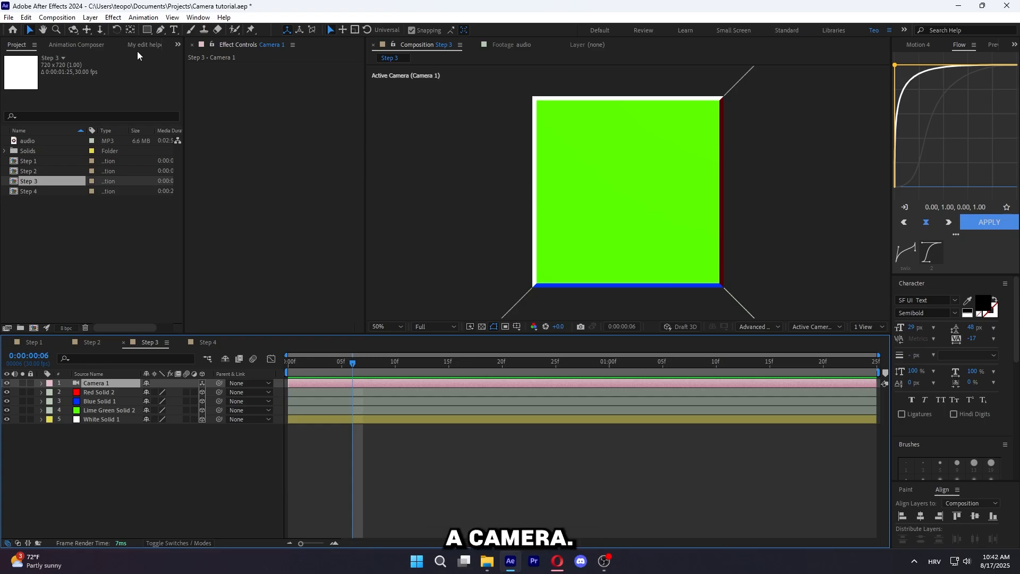
pyautogui.rightClick(222, 481)
pyautogui.moveTo(249, 346)
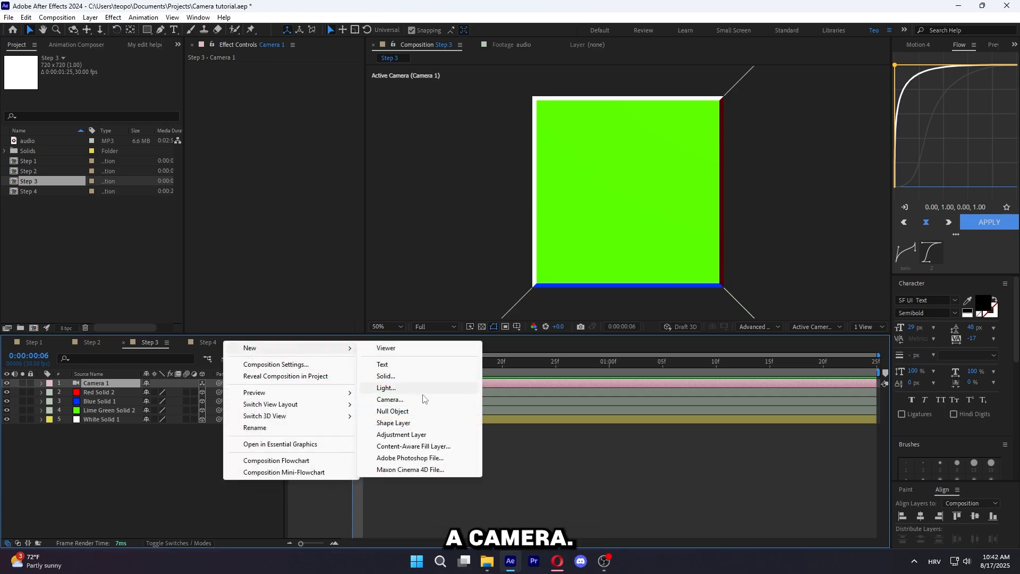
pyautogui.click(418, 406)
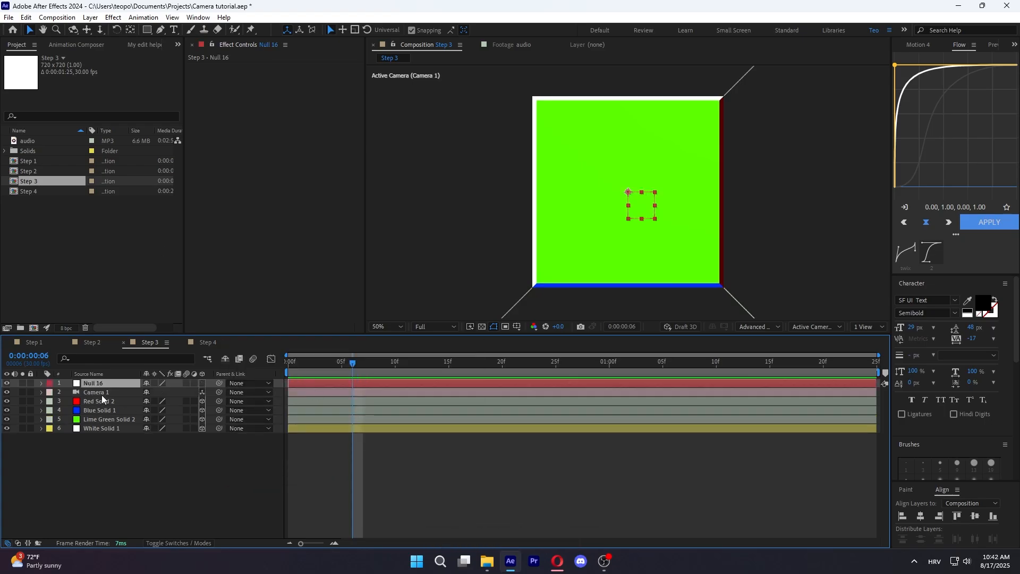
pyautogui.click(102, 394)
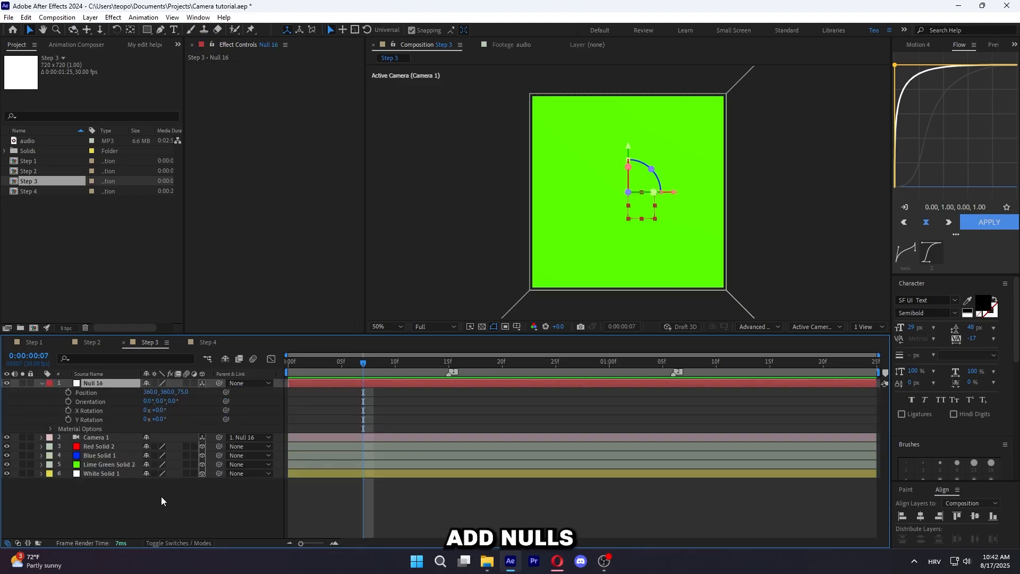
# Add a second null object above Null 16 and make it a 3D layer
pyautogui.rightClick(162, 498)
pyautogui.moveTo(233, 371)
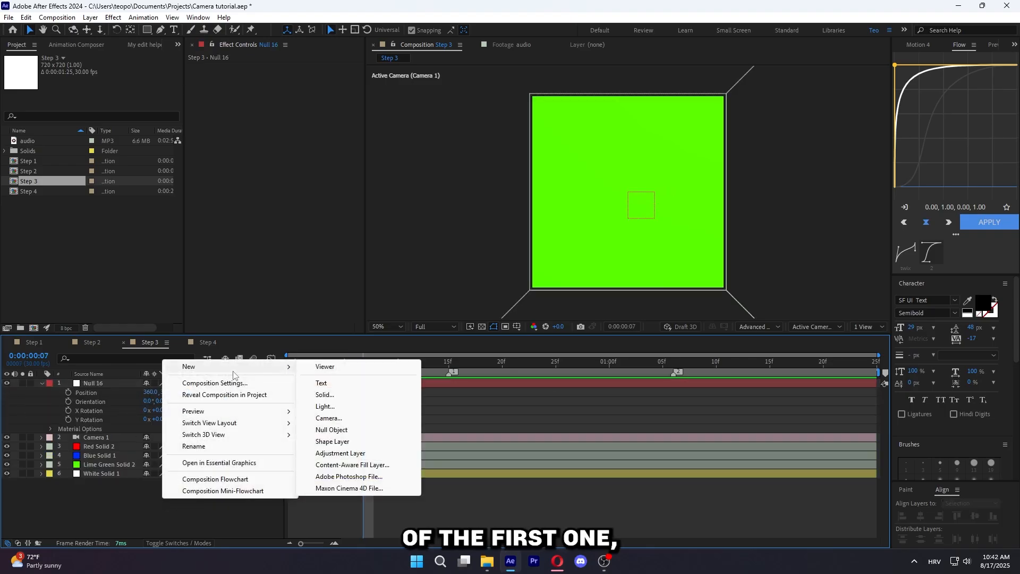
pyautogui.click(341, 430)
pyautogui.click(201, 383)
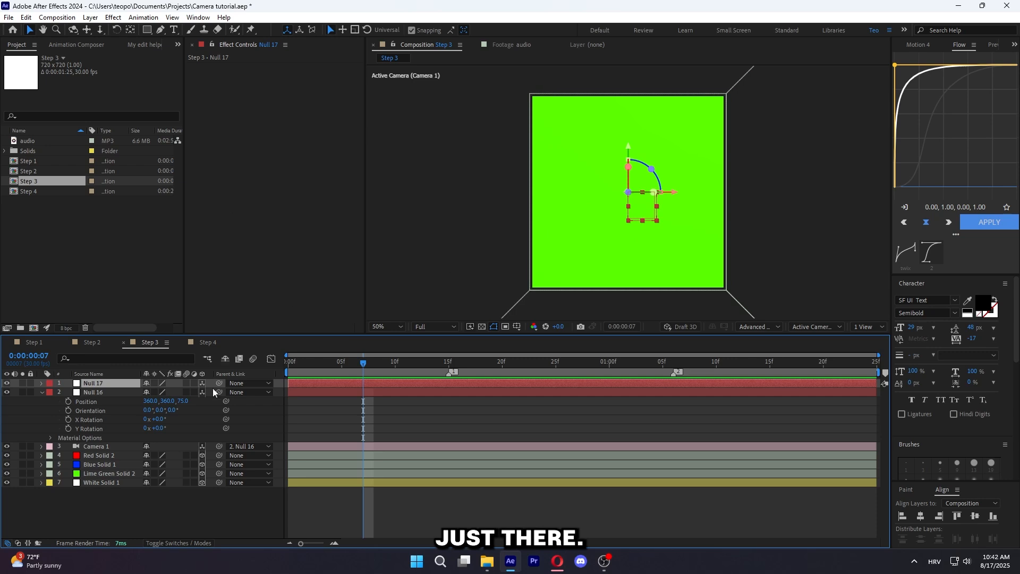
# In Custom View 1, snap Null 17's anchor point to the center of the blue solid with the Pan Behind tool
pyautogui.click(816, 327)
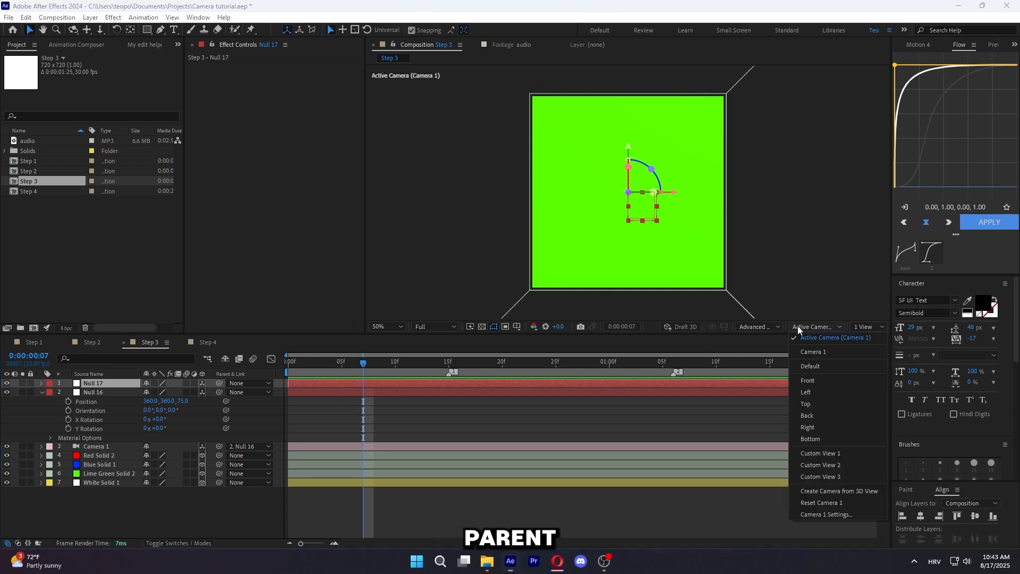
pyautogui.click(843, 447)
pyautogui.click(620, 422)
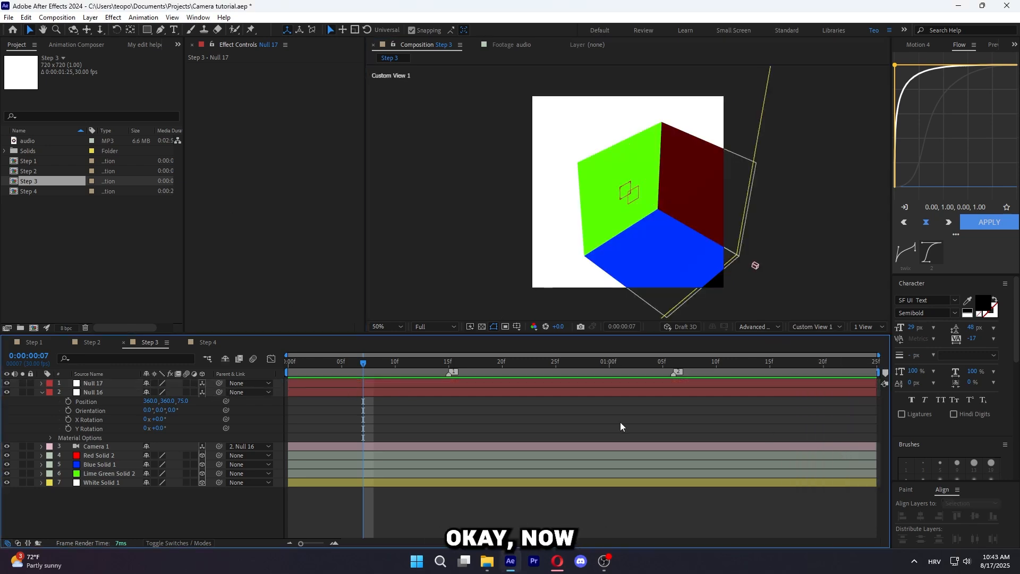
pyautogui.click(435, 382)
pyautogui.scroll(1, 615, 241)
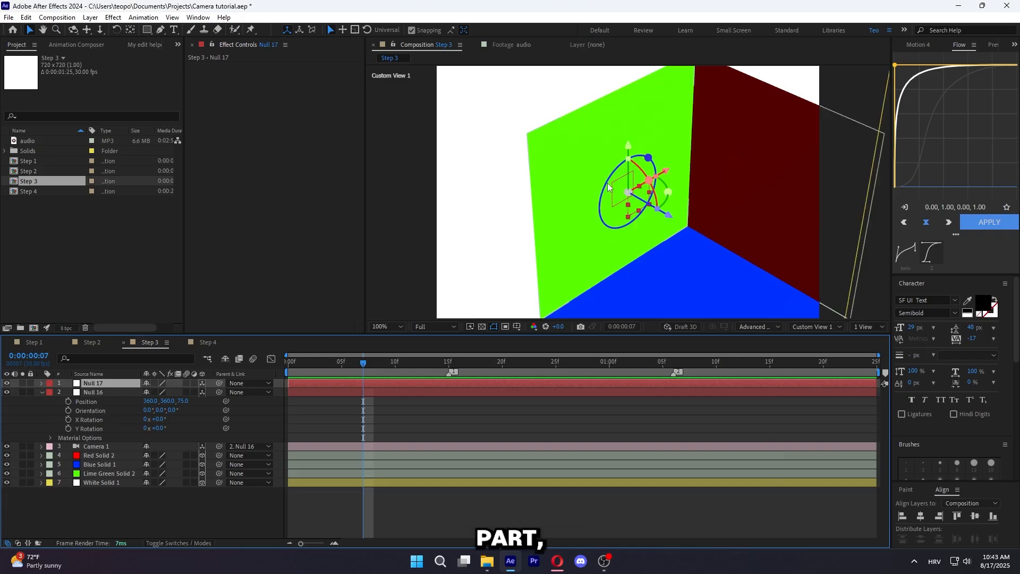
pyautogui.scroll(-1, 612, 246)
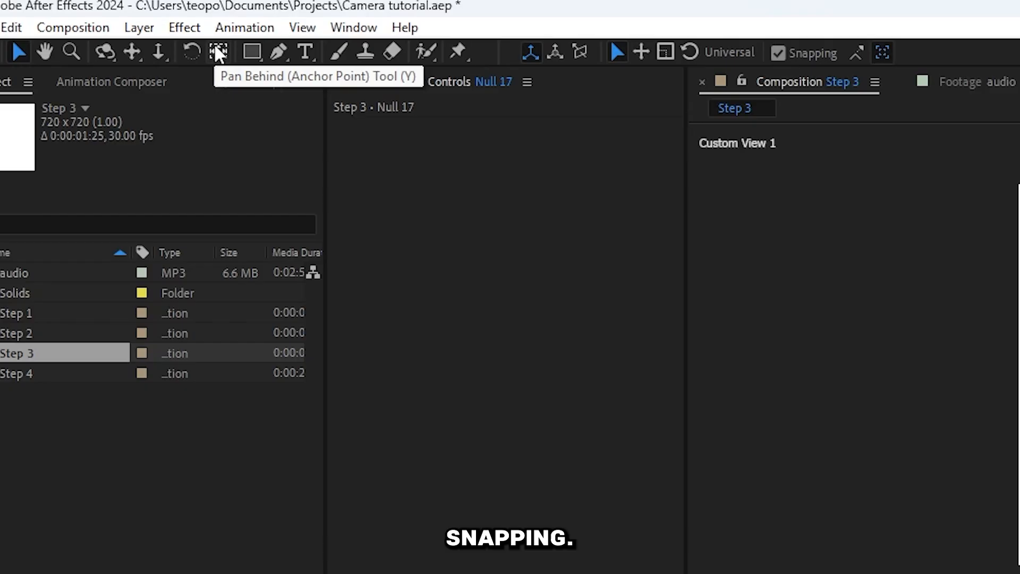
pyautogui.click(218, 52)
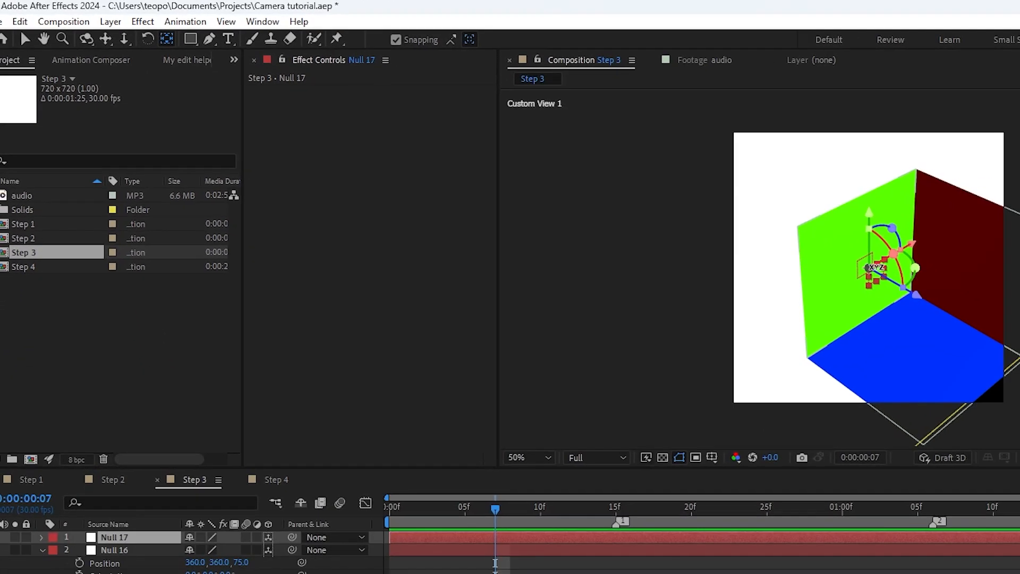
pyautogui.moveTo(869, 268); pyautogui.dragTo(905, 317)
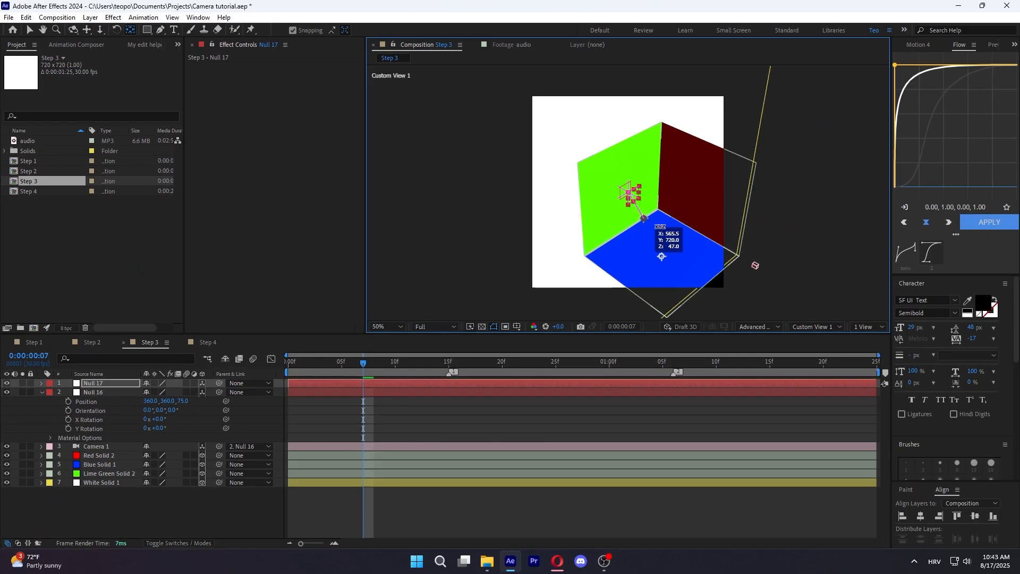
pyautogui.click(477, 422)
pyautogui.click(494, 381)
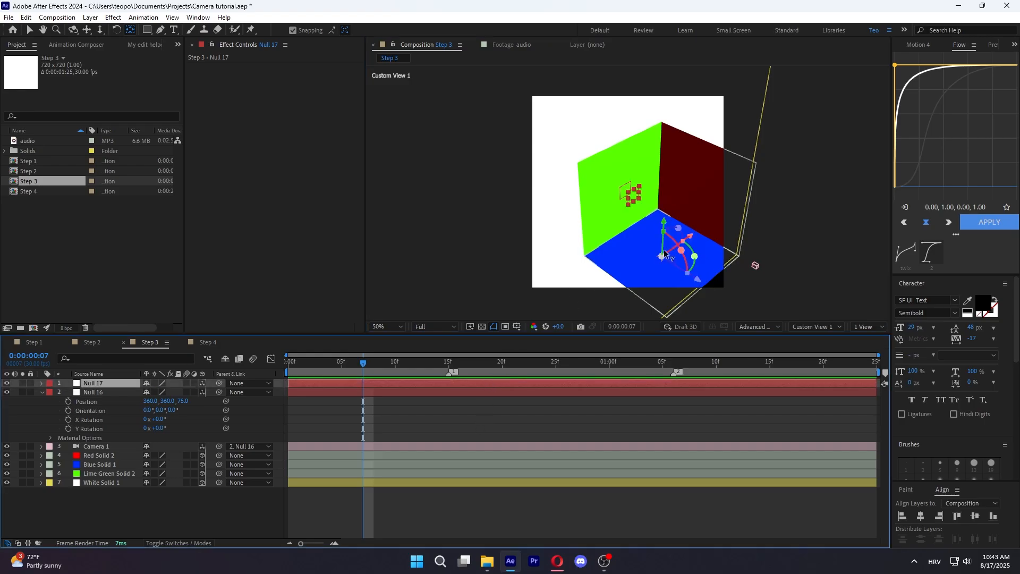
pyautogui.press('c')
pyautogui.moveTo(644, 243); pyautogui.dragTo(756, 239)
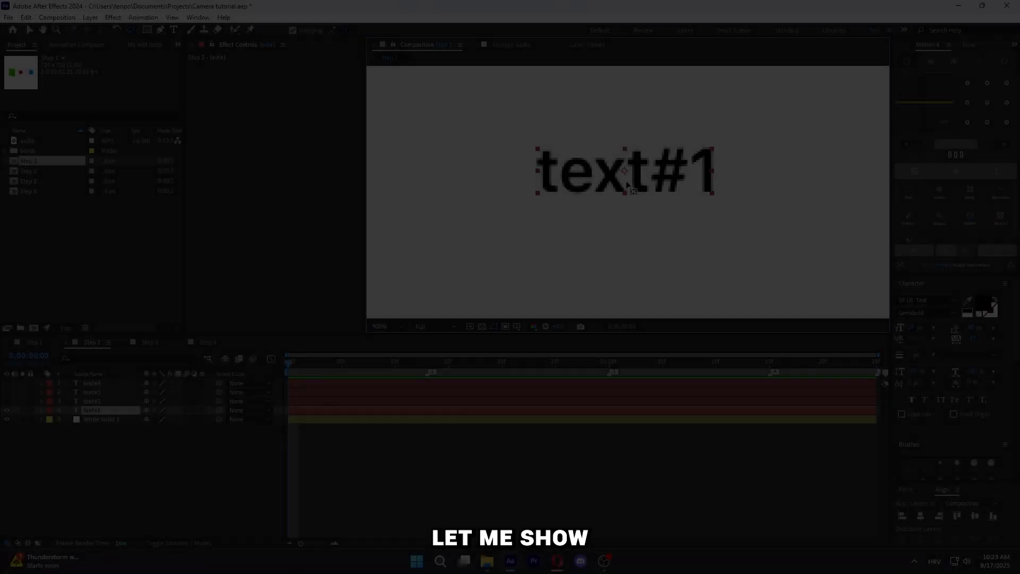
# In the Step 2 composition, try moving the text#1 layer's anchor point sideways from its center
pyautogui.scroll(1, 627, 184)
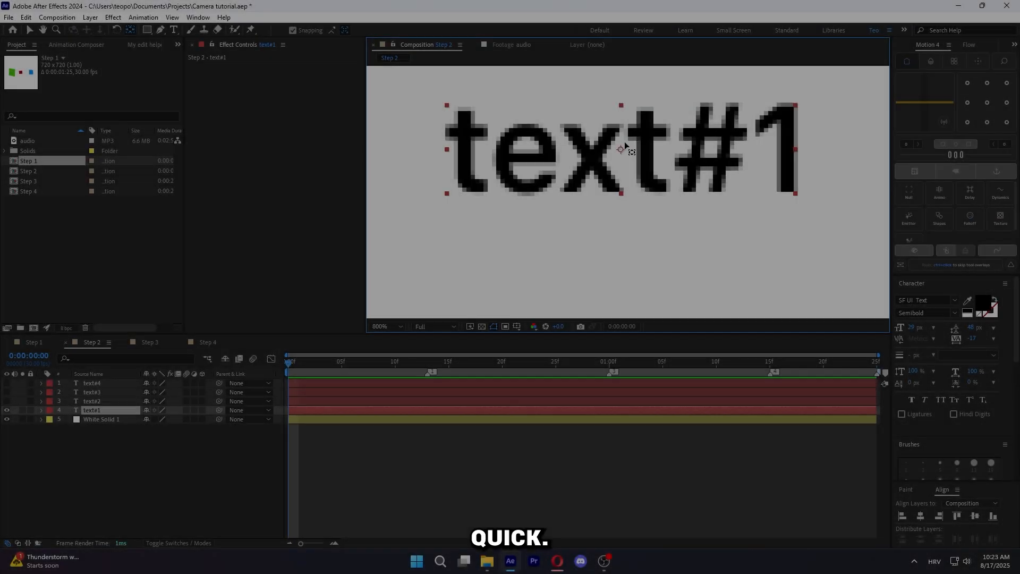
pyautogui.moveTo(619, 151); pyautogui.dragTo(562, 149)
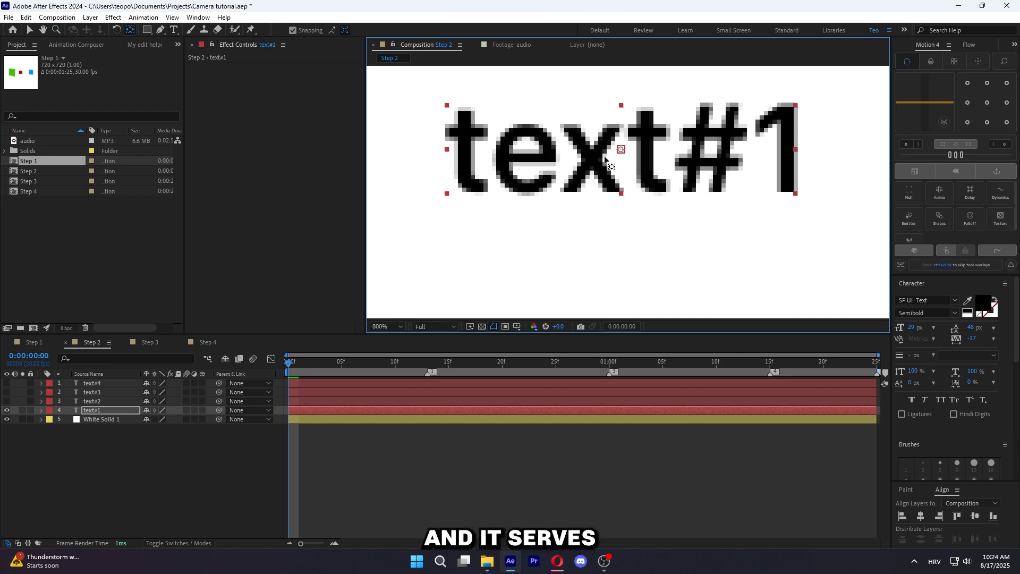
pyautogui.scroll(-1, 622, 157)
pyautogui.scroll(1, 644, 185)
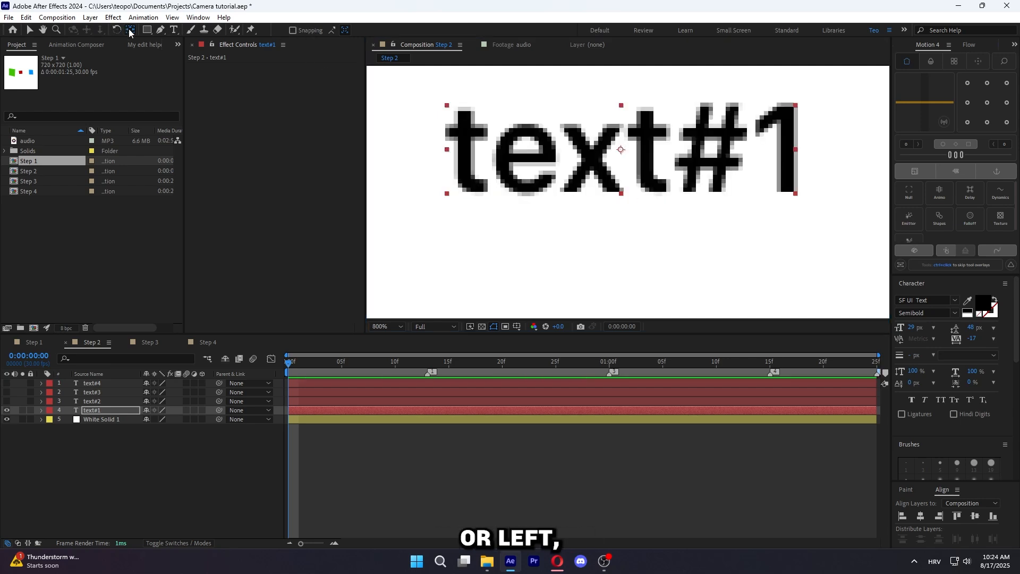
# Scale text#1 up to 452% around its centered anchor point and undo the scaling
pyautogui.click(30, 30)
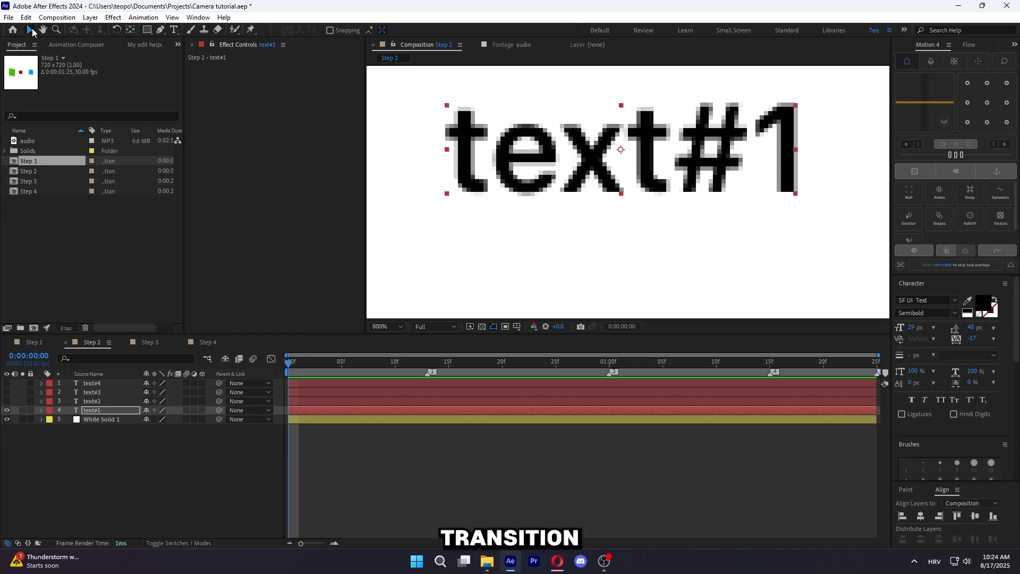
pyautogui.press(',')
pyautogui.press('s')
pyautogui.moveTo(157, 419); pyautogui.dragTo(344, 417)
pyautogui.scroll(-1, 516, 236)
pyautogui.scroll(-1, 516, 237)
pyautogui.scroll(1, 583, 230)
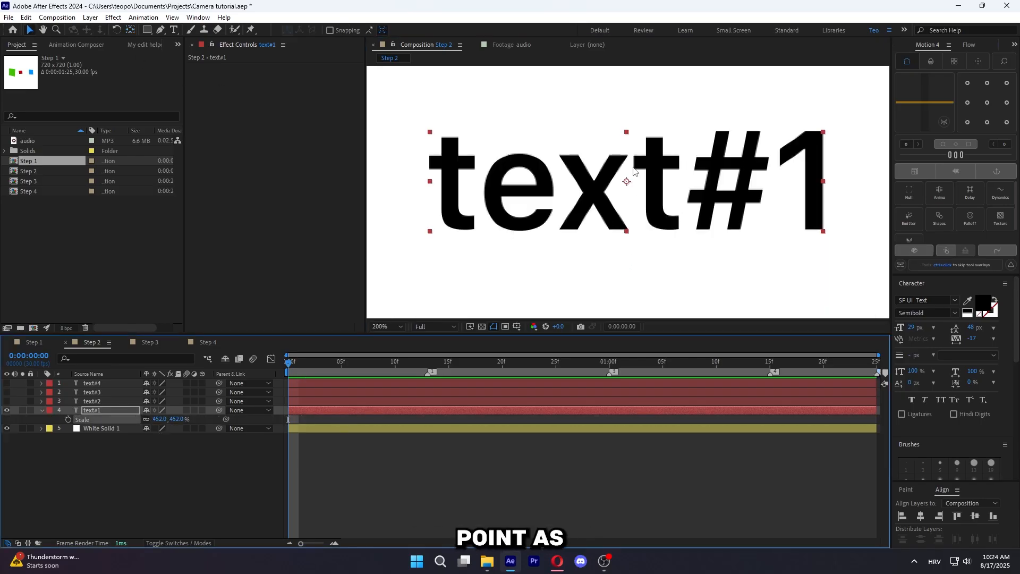
pyautogui.hotkey('ctrl', 'z')
pyautogui.scroll(1, 594, 190)
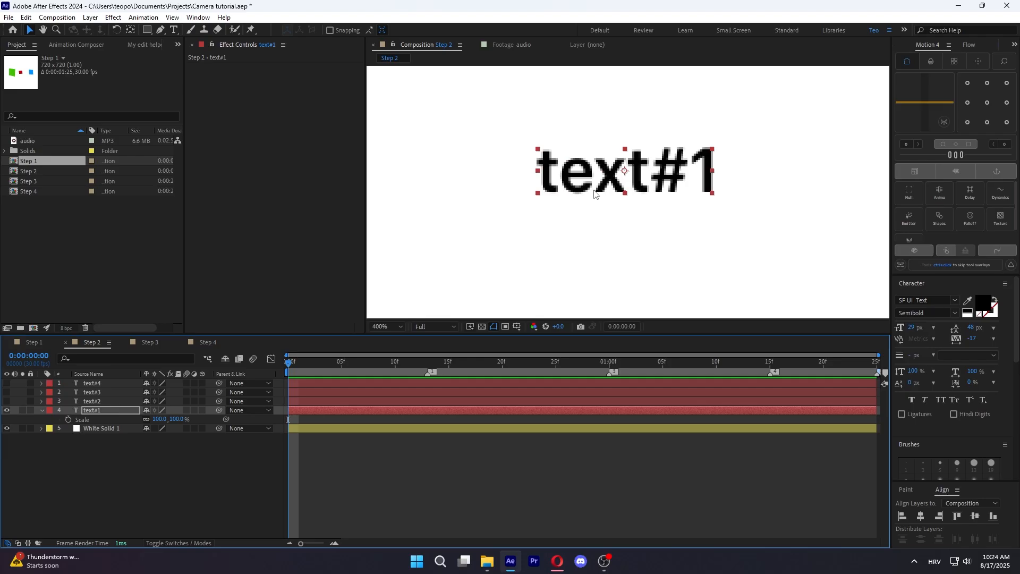
# Move text#1's anchor point to its lower-left corner and scale the text to 316%
pyautogui.scroll(1, 594, 194)
pyautogui.click(133, 30)
pyautogui.moveTo(621, 151); pyautogui.dragTo(464, 185)
pyautogui.scroll(-2, 500, 208)
pyautogui.moveTo(159, 419); pyautogui.dragTo(266, 415)
pyautogui.scroll(-2, 523, 253)
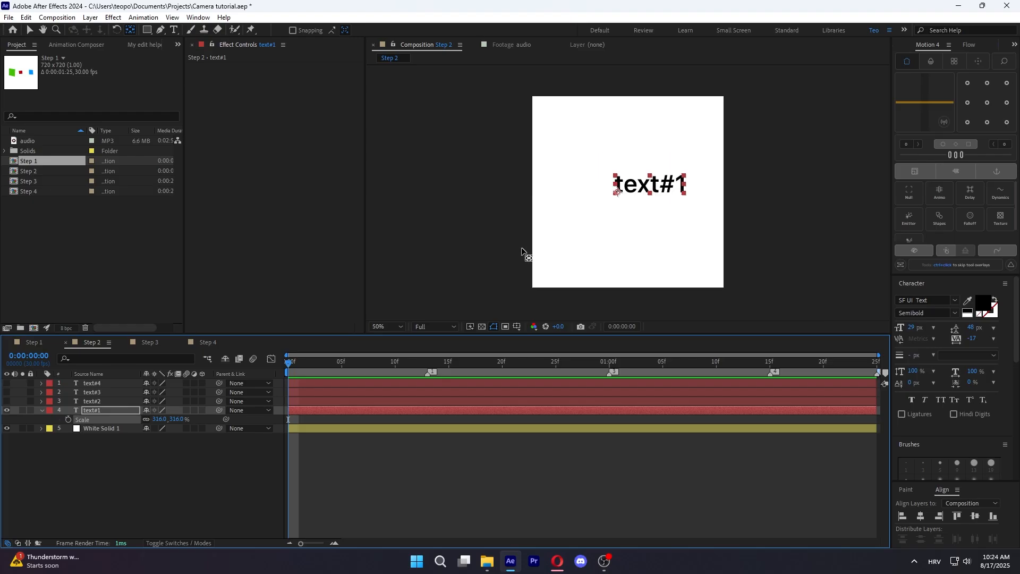
pyautogui.scroll(5, 658, 190)
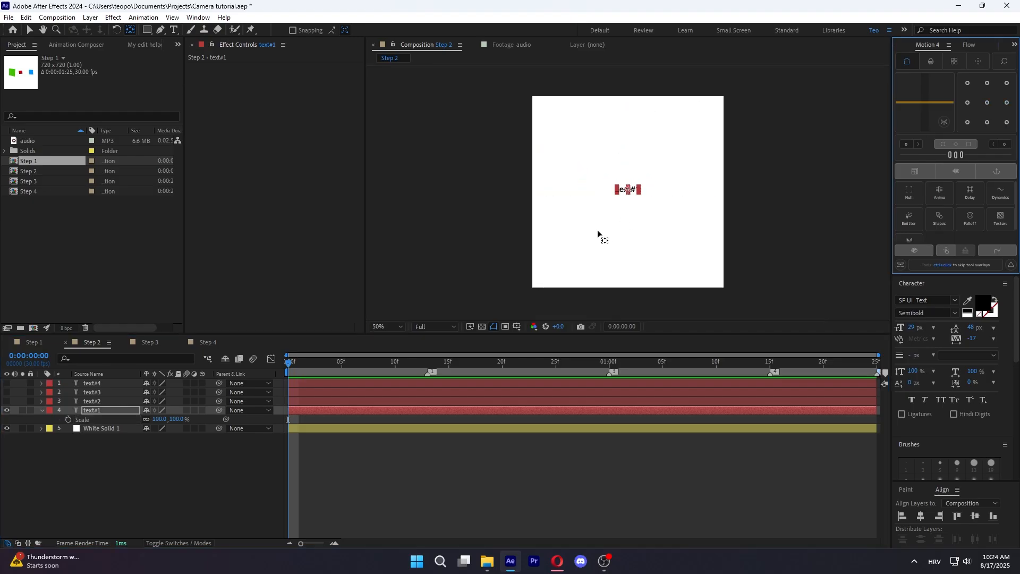
# In the Step 3 composition's active camera view, parent Null 16 to Null 17 and keyframe Null 17's Position and X, Y, Z Rotation at frame 7
pyautogui.moveTo(597, 229); pyautogui.dragTo(657, 242)
pyautogui.click(812, 326)
pyautogui.click(796, 344)
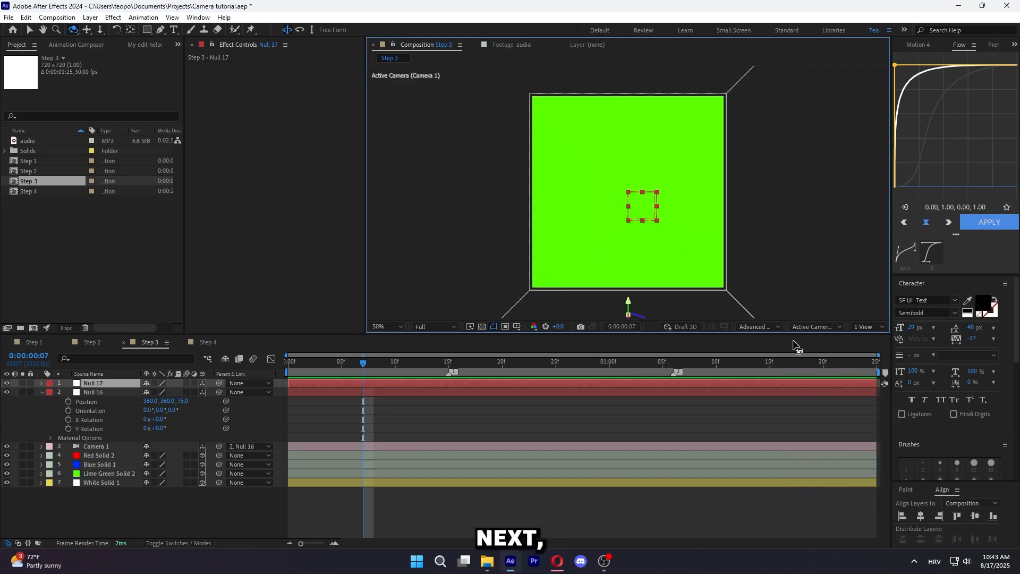
pyautogui.moveTo(218, 392); pyautogui.dragTo(114, 386)
pyautogui.press('p')
pyautogui.click(68, 392)
pyautogui.hotkey('alt', 'shift', 'r')
pyautogui.click(340, 394)
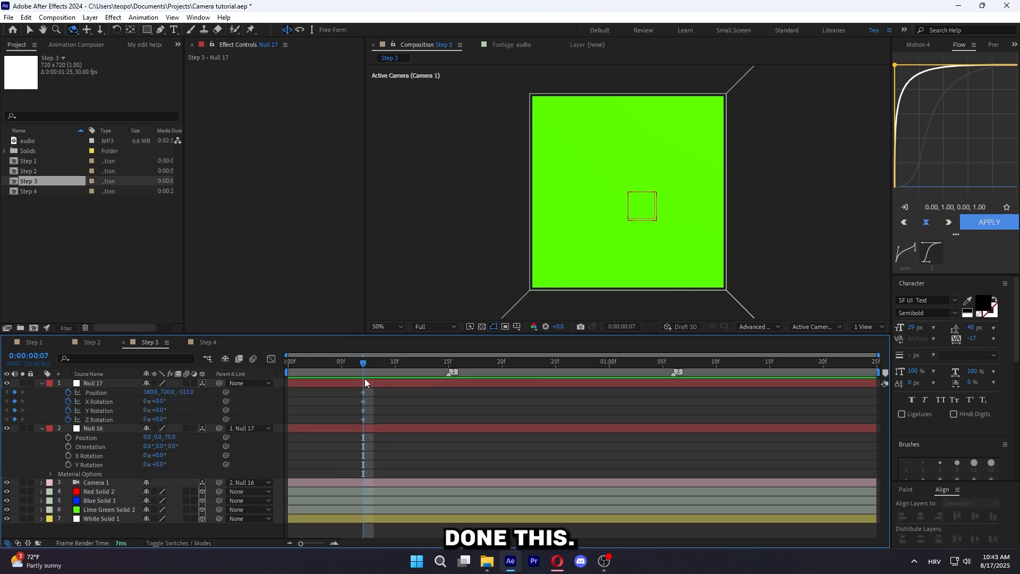
# At 0:00:01:00, set Null 17's X Rotation to -90° and Z Position to -671, and adjust its height so the camera faces the blue solid
pyautogui.moveTo(186, 392); pyautogui.dragTo(1, 403)
pyautogui.moveTo(161, 411); pyautogui.dragTo(187, 395)
pyautogui.hotkey('ctrl', 'z')
pyautogui.write('-90')
pyautogui.press('Return')
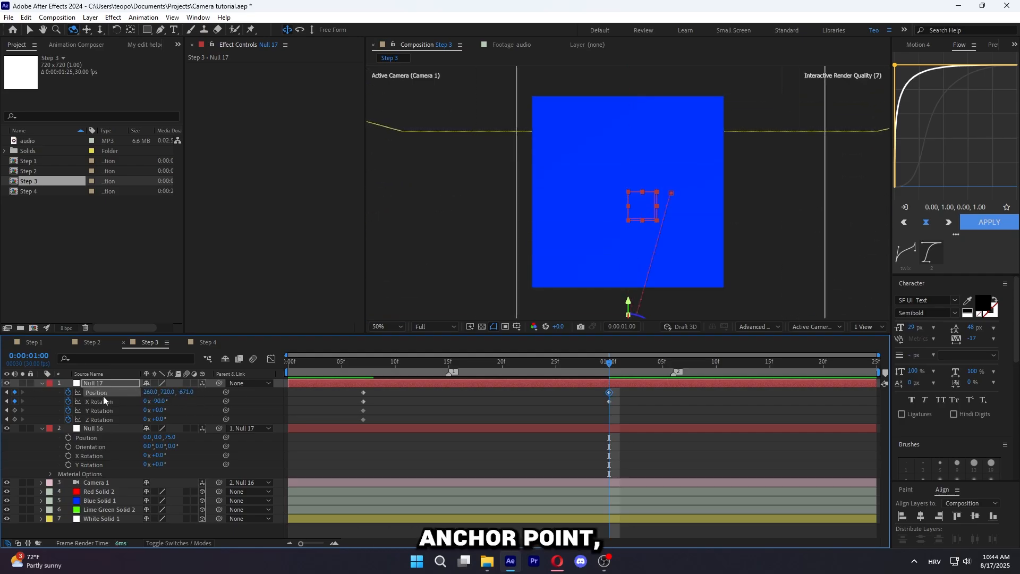
pyautogui.moveTo(90, 396); pyautogui.dragTo(2, 416)
pyautogui.moveTo(171, 394); pyautogui.dragTo(101, 402)
# Move Null 17's end keyframes to 0:00:01:05, apply Easy Ease and shape the speed graph to peak at marker 1
pyautogui.moveTo(359, 368); pyautogui.dragTo(539, 381)
pyautogui.moveTo(353, 389); pyautogui.dragTo(619, 408)
pyautogui.press('F9')
pyautogui.moveTo(350, 365); pyautogui.dragTo(451, 372)
pyautogui.click(271, 359)
pyautogui.moveTo(674, 511); pyautogui.dragTo(675, 512)
pyautogui.moveTo(613, 495); pyautogui.dragTo(533, 492)
pyautogui.moveTo(413, 494); pyautogui.dragTo(426, 493)
# Close the graph editor and play back the first camera move to check its timing
pyautogui.press('space')
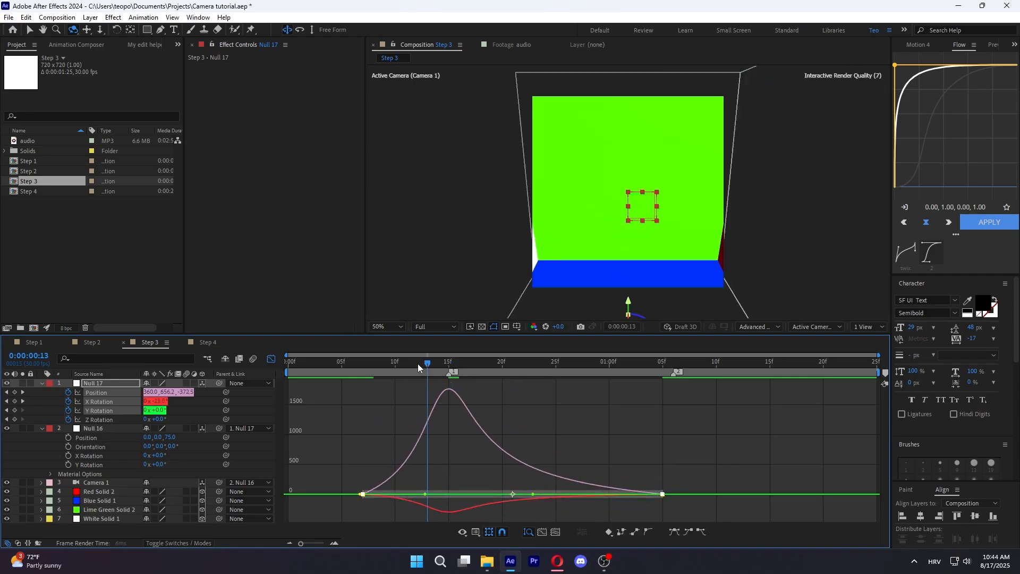
pyautogui.click(270, 359)
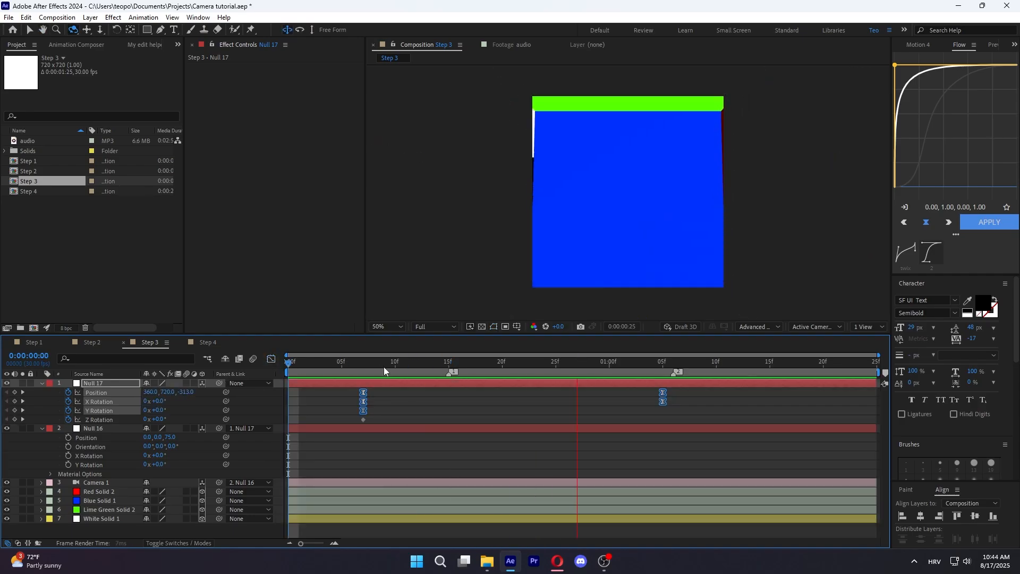
pyautogui.press('space')
pyautogui.moveTo(489, 374); pyautogui.dragTo(643, 385)
pyautogui.press('space')
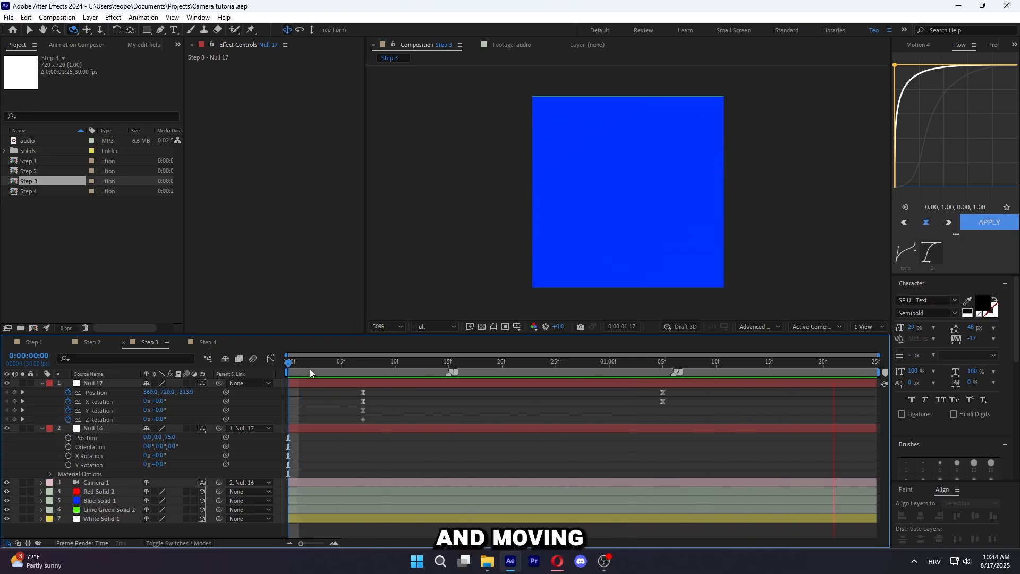
pyautogui.press('space')
# Add a third null as a 3D layer and, in Custom View 1, snap its anchor point to the center of the red solid
pyautogui.rightClick(270, 533)
pyautogui.click(461, 478)
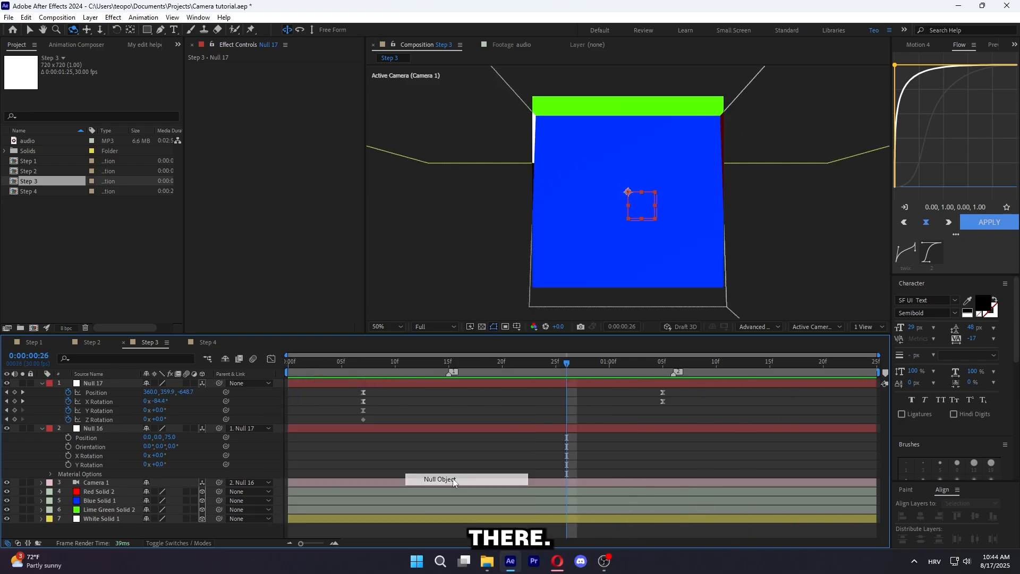
pyautogui.click(817, 327)
pyautogui.click(818, 441)
pyautogui.click(202, 383)
pyautogui.scroll(1, 649, 197)
pyautogui.press('y')
pyautogui.moveTo(624, 187); pyautogui.dragTo(759, 194)
# Back in the active camera view, parent Null 17 to Null 18 and keyframe Null 18's Anchor Point, Position and X, Y, Z Rotation at frame 26
pyautogui.click(817, 327)
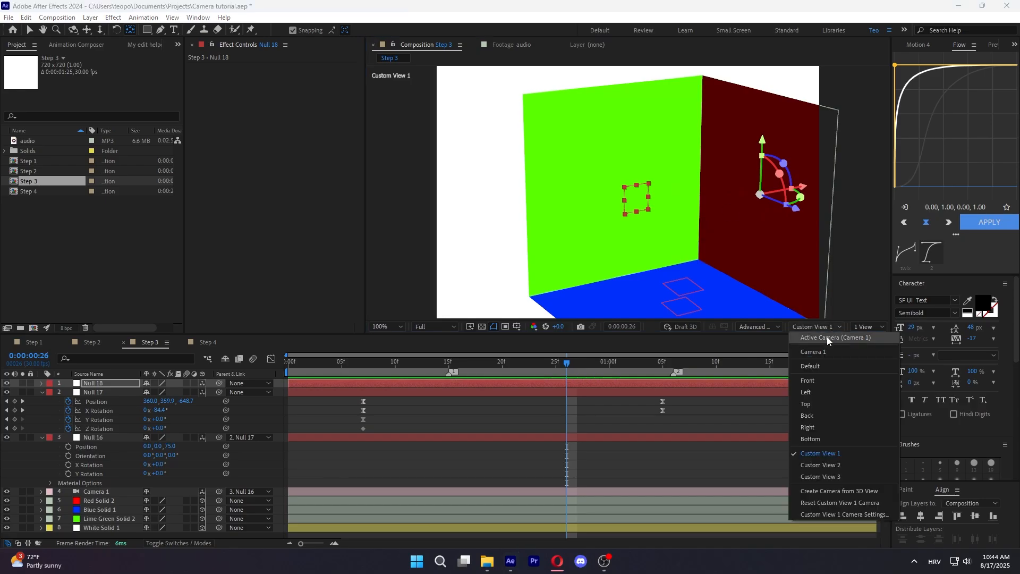
pyautogui.click(827, 336)
pyautogui.press('v')
pyautogui.moveTo(219, 392); pyautogui.dragTo(102, 385)
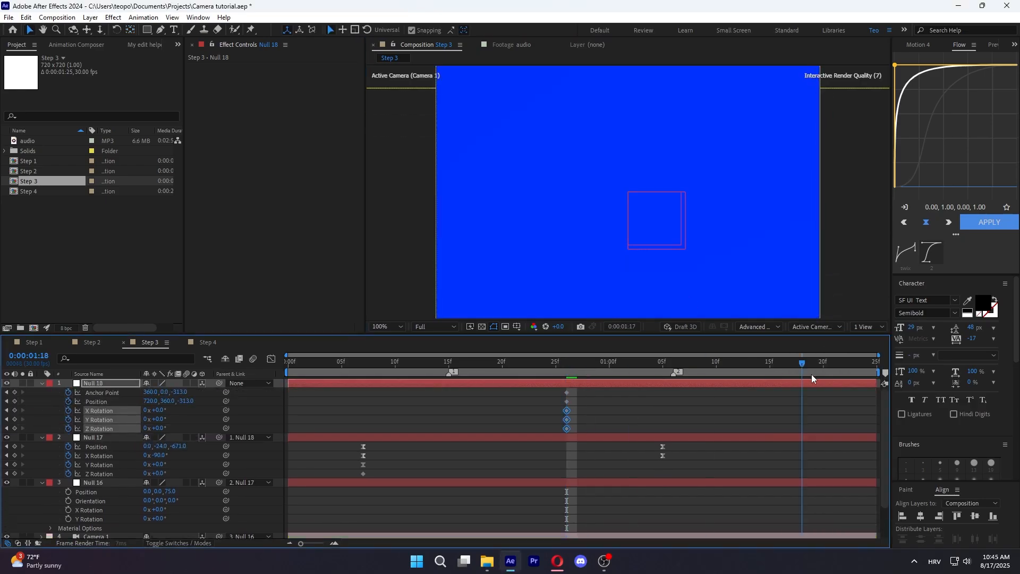
# At 0:00:01:18, set Null 18's Z Rotation to -90° and adjust its Position so the camera faces the red solid
pyautogui.scroll(-2, 529, 268)
pyautogui.moveTo(159, 419); pyautogui.dragTo(166, 419)
pyautogui.hotkey('ctrl', 'z')
pyautogui.moveTo(159, 428); pyautogui.dragTo(158, 428)
pyautogui.click(159, 428)
pyautogui.write('-90')
pyautogui.press('Return')
pyautogui.moveTo(26, 429); pyautogui.dragTo(2, 430)
pyautogui.moveTo(165, 401)
pyautogui.mouseDown()
pyautogui.moveTo(124, 403)
pyautogui.moveTo(165, 403)
pyautogui.mouseUp()
# Move Null 18's end keyframes to the composition's end and shape their eased speed graph to peak at marker 2
pyautogui.moveTo(552, 388); pyautogui.dragTo(836, 433)
pyautogui.moveTo(812, 402); pyautogui.dragTo(877, 404)
pyautogui.moveTo(651, 364); pyautogui.dragTo(674, 380)
pyautogui.hotkey('shift', 'F3')
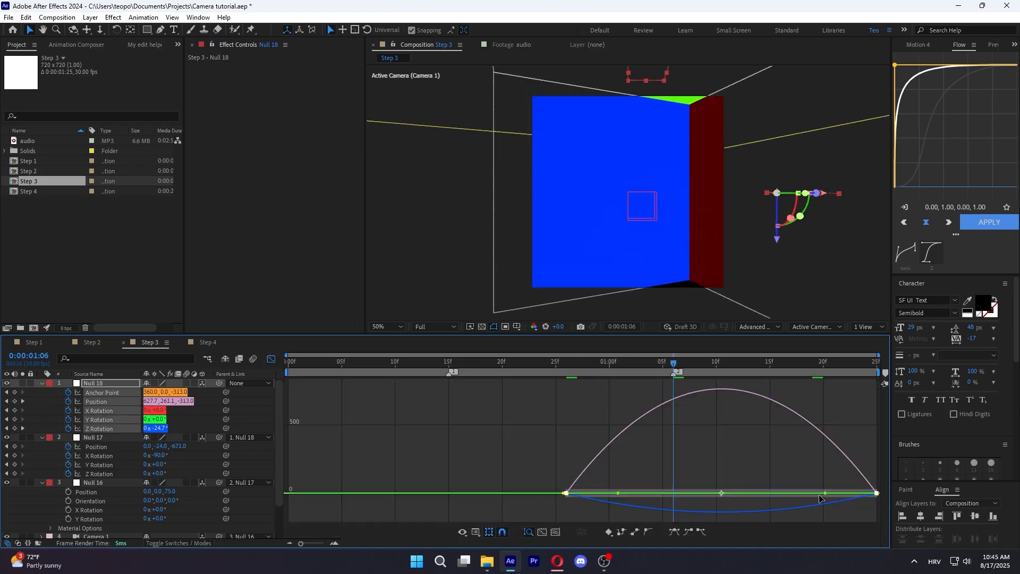
pyautogui.moveTo(825, 493); pyautogui.dragTo(750, 493)
pyautogui.moveTo(618, 493); pyautogui.dragTo(643, 493)
# Save the project and play back both camera moves from the start of the composition
pyautogui.moveTo(674, 364); pyautogui.dragTo(209, 417)
pyautogui.hotkey('ctrl', 's')
pyautogui.press('space')
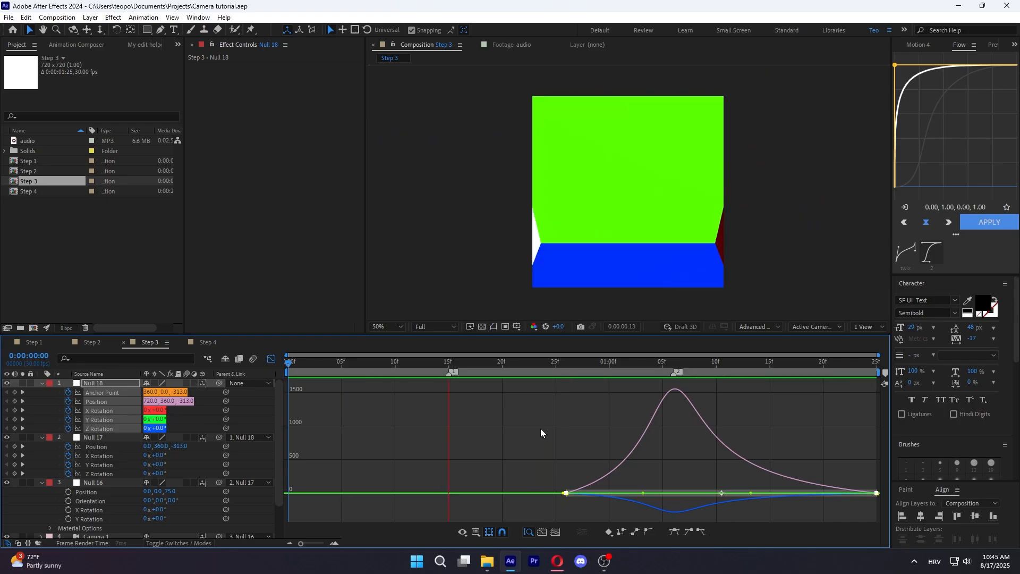
# Include layer controls in the preview and play back the Step 3 composition
pyautogui.click(993, 44)
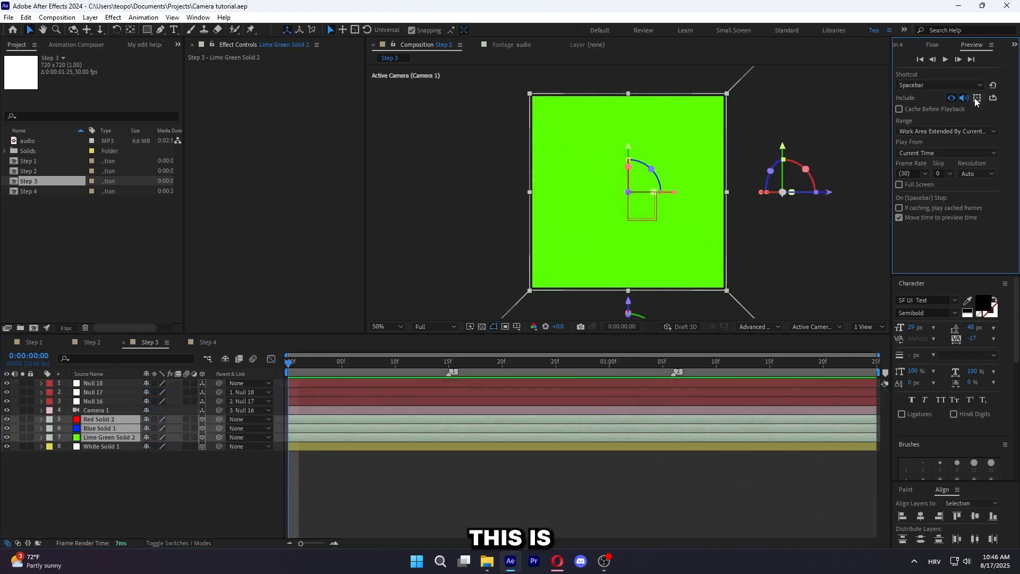
pyautogui.scroll(-2, 735, 232)
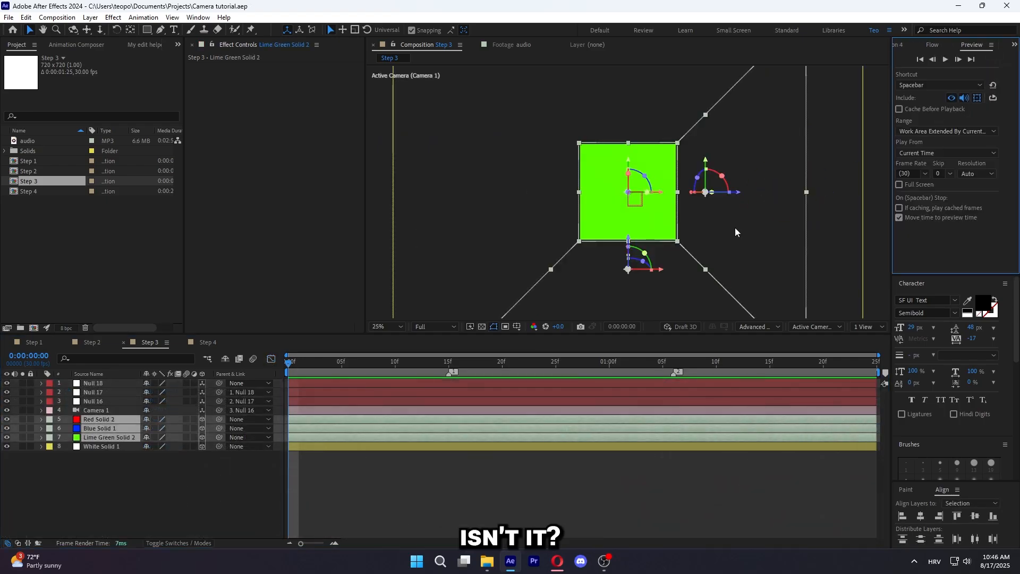
pyautogui.press('space')
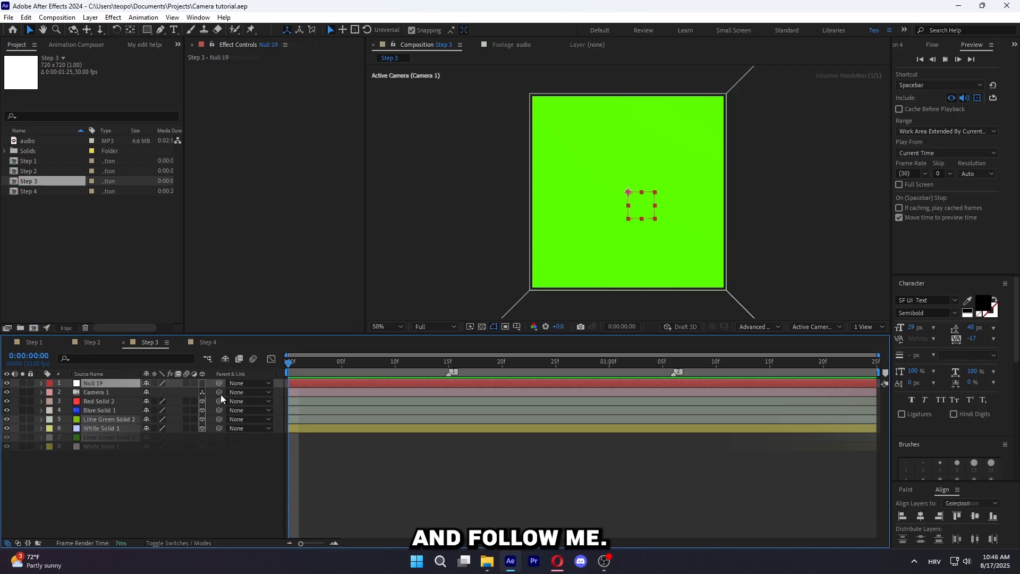
# Parent Camera 1 to Null 19 and add another null object to the Step 3 composition
pyautogui.click(238, 392)
pyautogui.click(816, 327)
pyautogui.moveTo(219, 392); pyautogui.dragTo(236, 388)
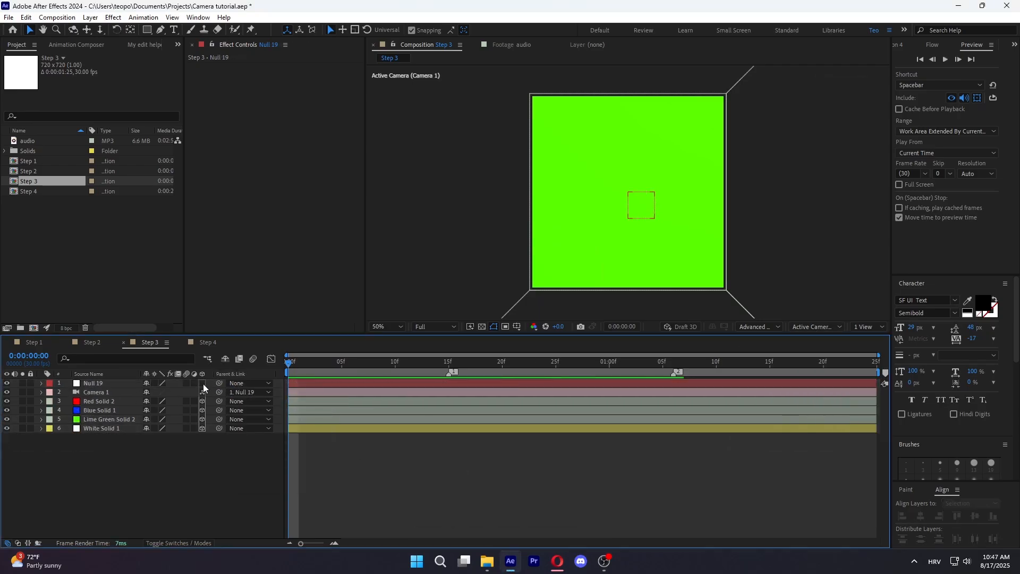
pyautogui.rightClick(183, 466)
pyautogui.moveTo(205, 334)
pyautogui.click(351, 398)
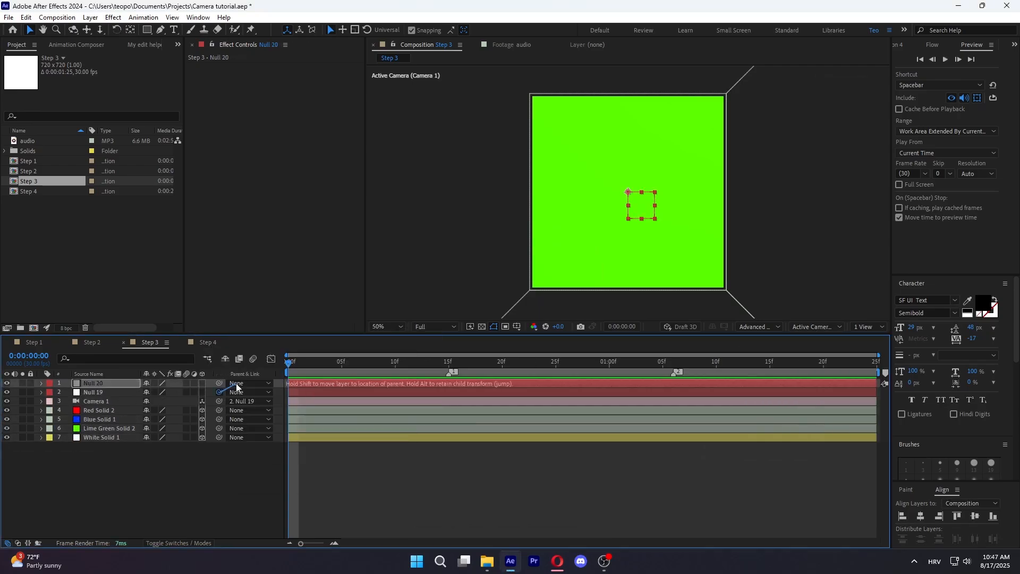
# In Custom View 1, set Null 20's Anchor Point to 0, 0, 421 and add another null object
pyautogui.click(816, 327)
pyautogui.click(834, 460)
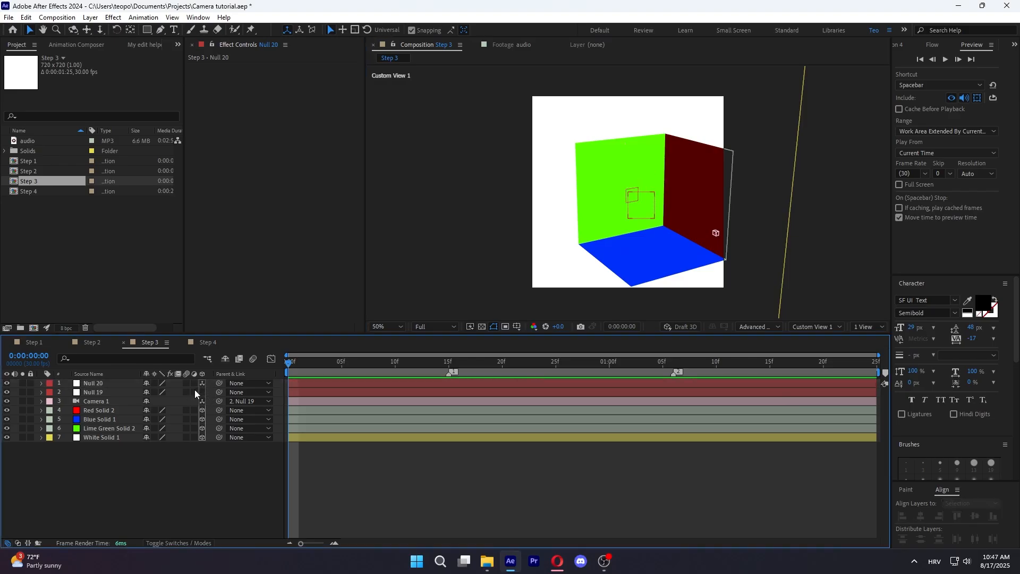
pyautogui.scroll(2, 577, 255)
pyautogui.click(104, 383)
pyautogui.press('a')
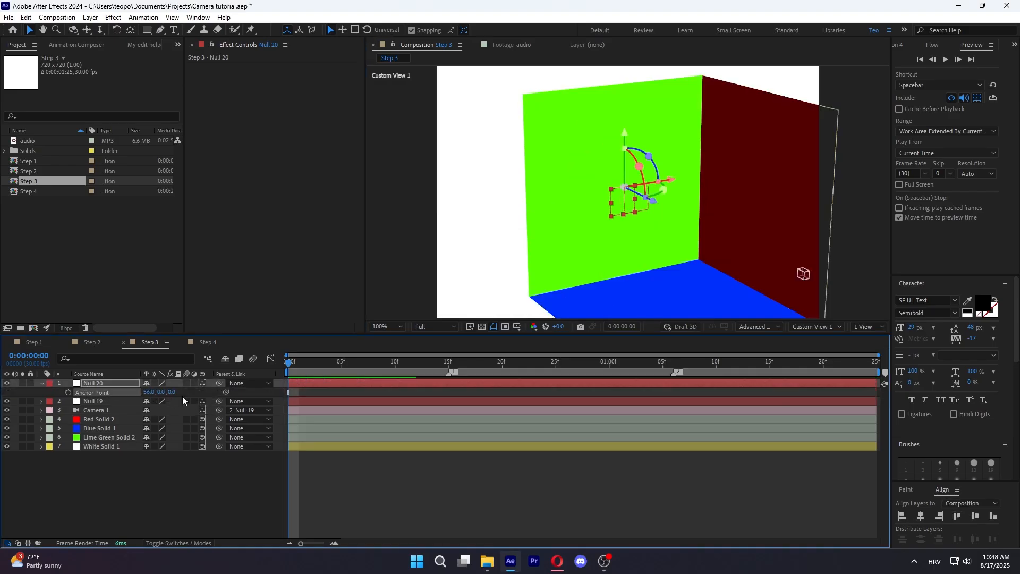
pyautogui.rightClick(123, 485)
pyautogui.moveTo(159, 358)
pyautogui.click(318, 421)
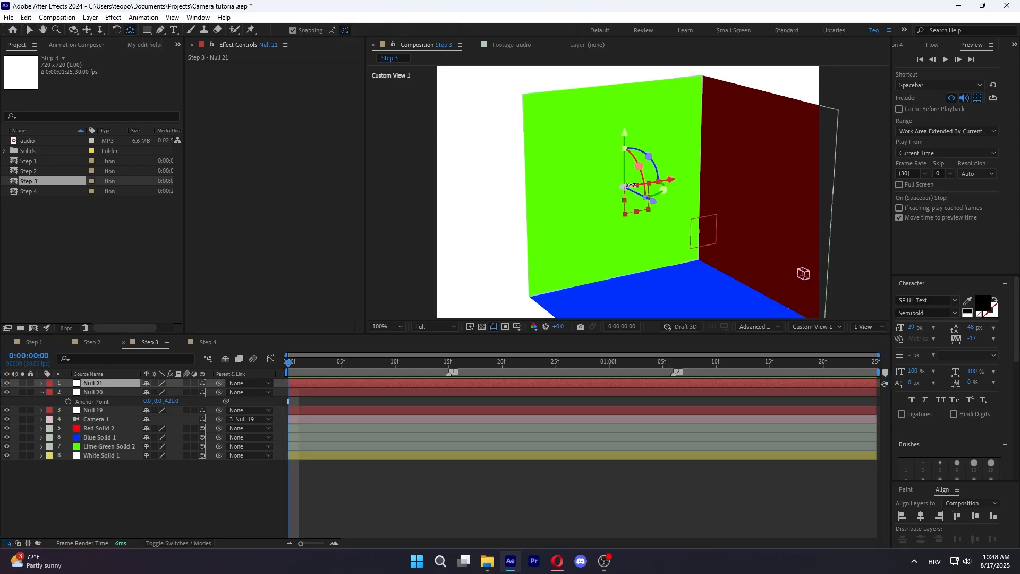
# Rename the white solid layer as BackGround and the blue solid layer as floor
pyautogui.click(627, 306)
pyautogui.rightClick(109, 437)
pyautogui.click(145, 407)
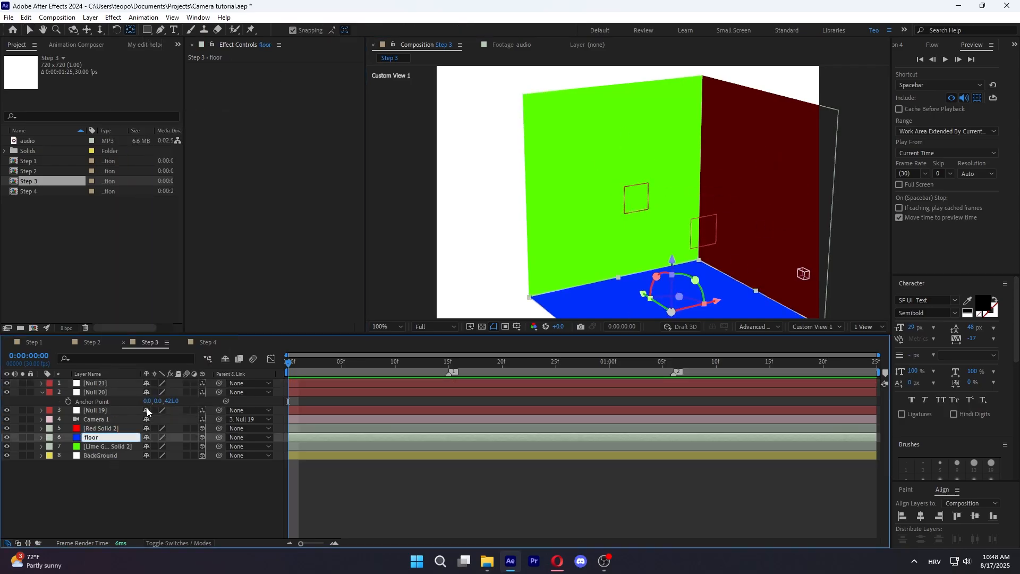
# Set Null 21's Anchor Point to 360, 0, -313 and Null 20's Anchor Point to 0, 0, 313
pyautogui.click(118, 392)
pyautogui.click(118, 381)
pyautogui.write('a')
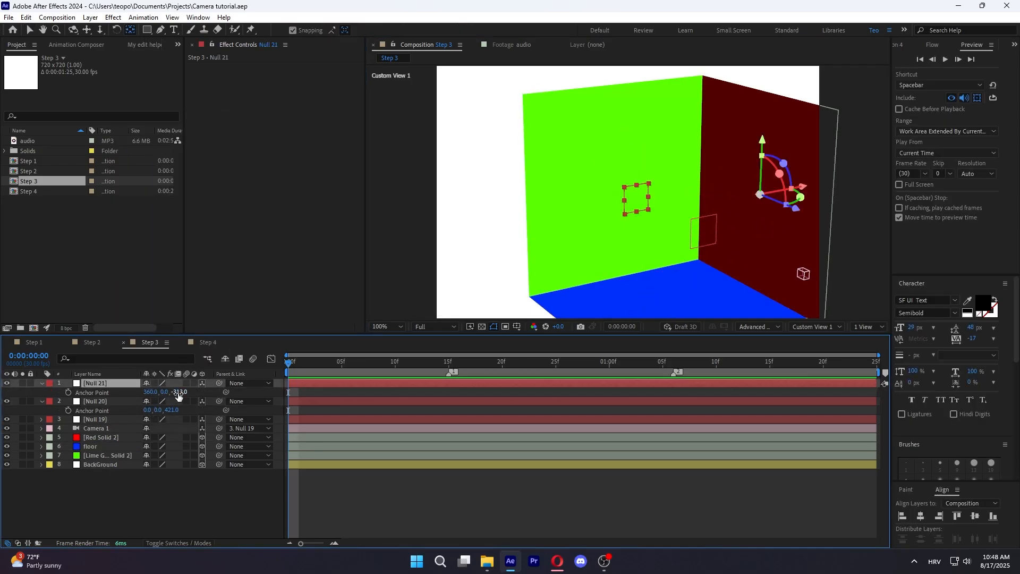
pyautogui.write('313')
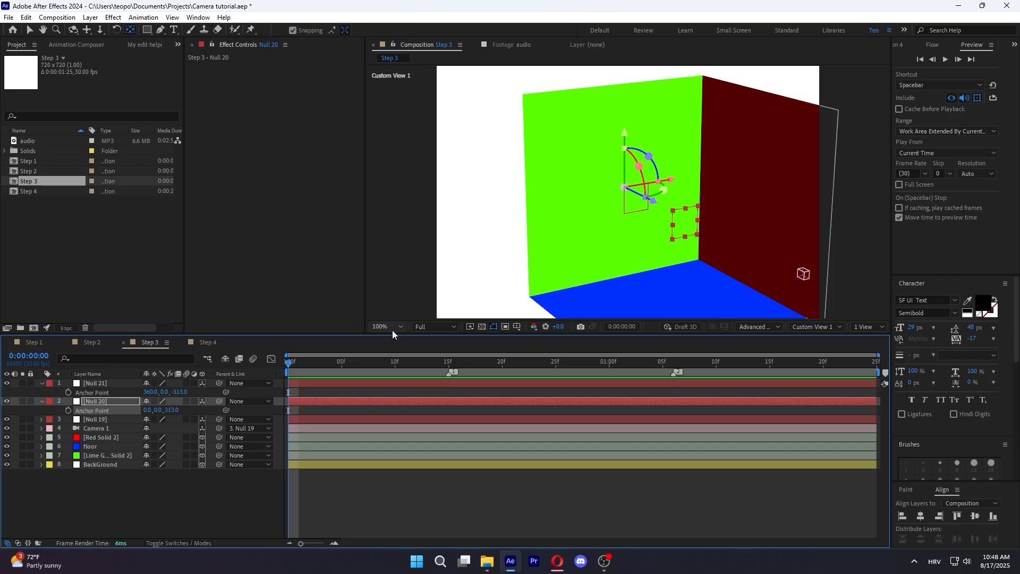
# Delete Null 21 and, back in the active camera view, parent Null 19 to Null 20
pyautogui.write('c')
pyautogui.moveTo(470, 262); pyautogui.dragTo(511, 263)
pyautogui.click(114, 384)
pyautogui.press('Delete')
pyautogui.click(815, 326)
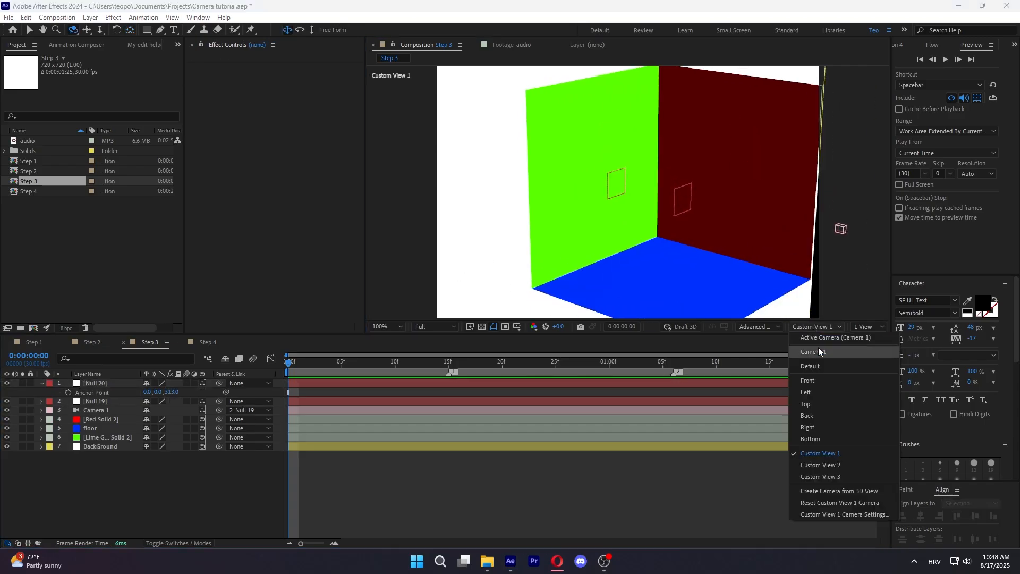
pyautogui.click(826, 345)
pyautogui.moveTo(218, 401); pyautogui.dragTo(107, 384)
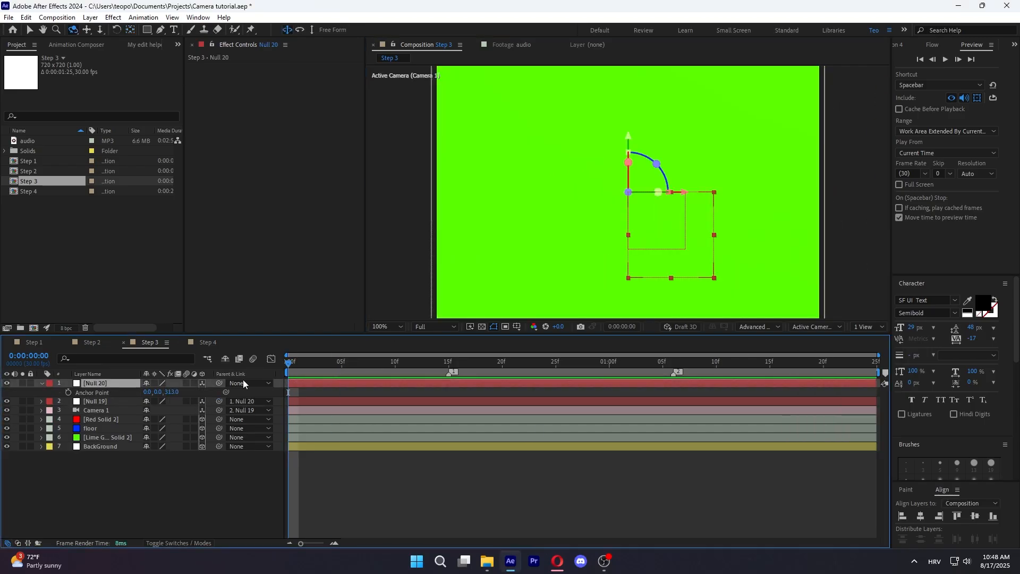
# At frame 8, keyframe Null 19's Position and Null 20's Position and X, Y, Z Rotation
pyautogui.click(298, 401)
pyautogui.click(373, 363)
pyautogui.press('p')
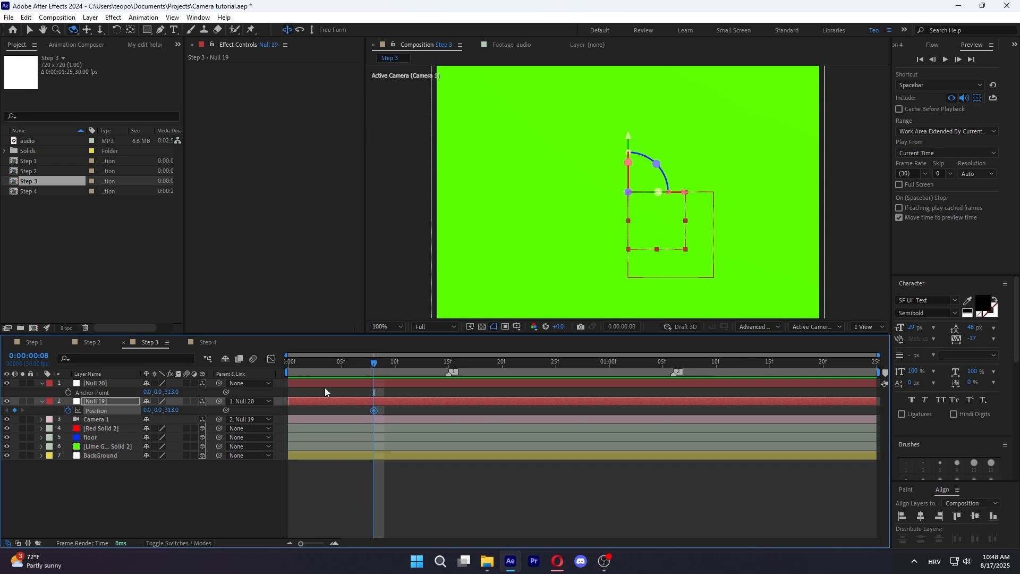
pyautogui.click(80, 383)
pyautogui.press('p')
pyautogui.click(69, 393)
pyautogui.hotkey('alt', 'shift', 'r')
# At 0:00:01:00, set Null 20's Y Rotation to 90° and its Position to 415, 459, -226 to face the red wall
pyautogui.moveTo(158, 410); pyautogui.dragTo(206, 411)
pyautogui.moveTo(154, 392); pyautogui.dragTo(2, 437)
pyautogui.hotkey('ctrl', 'z')
pyautogui.hotkey('ctrl', 'z')
pyautogui.moveTo(78, 402); pyautogui.dragTo(53, 404)
pyautogui.scroll(-2, 458, 250)
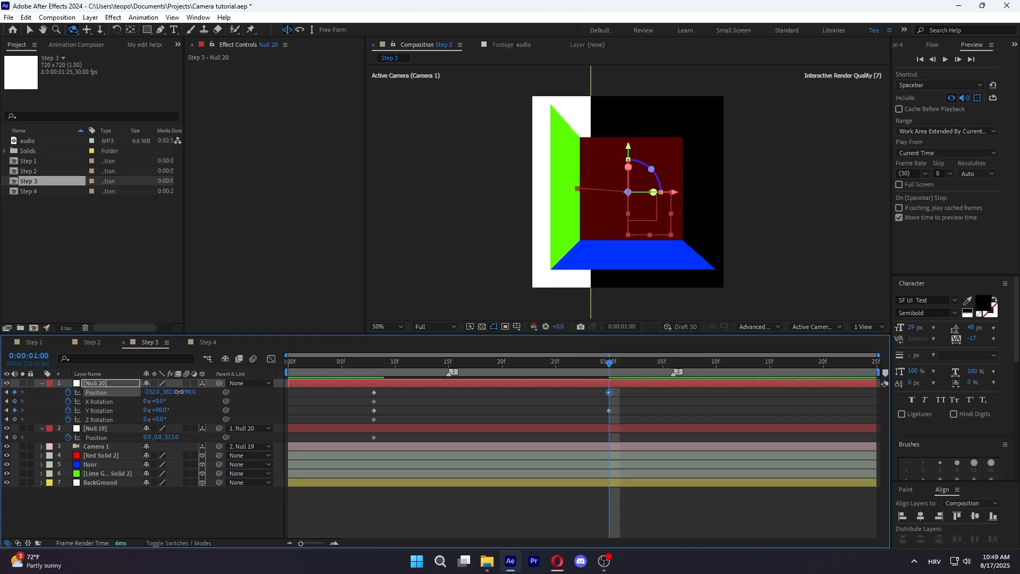
pyautogui.moveTo(181, 392); pyautogui.dragTo(335, 385)
pyautogui.moveTo(155, 395); pyautogui.dragTo(219, 391)
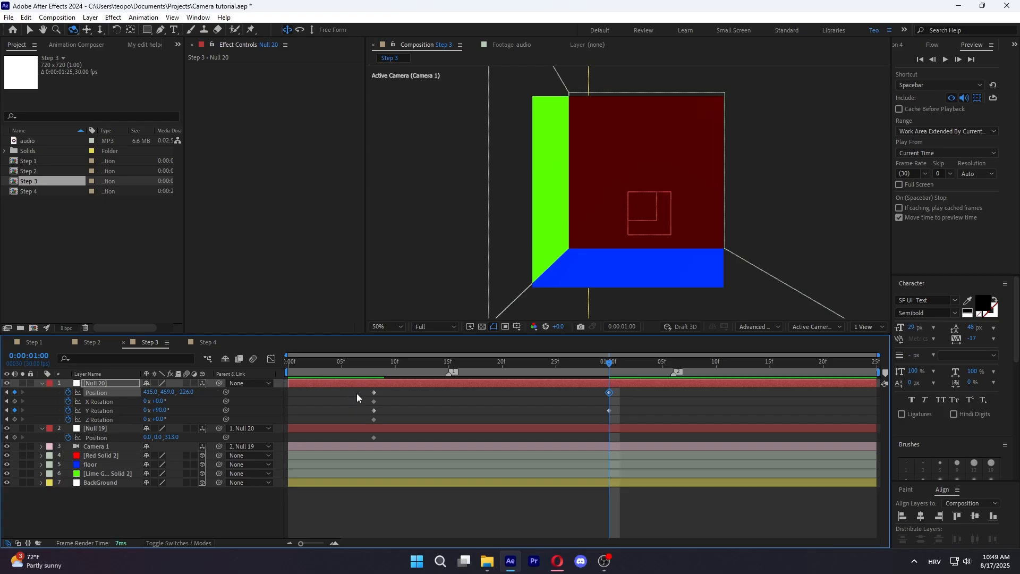
# Apply Easy Ease to Null 20's Position and Rotation keyframes and scrub through the camera move
pyautogui.moveTo(356, 392); pyautogui.dragTo(620, 423)
pyautogui.press('F9')
pyautogui.click(383, 370)
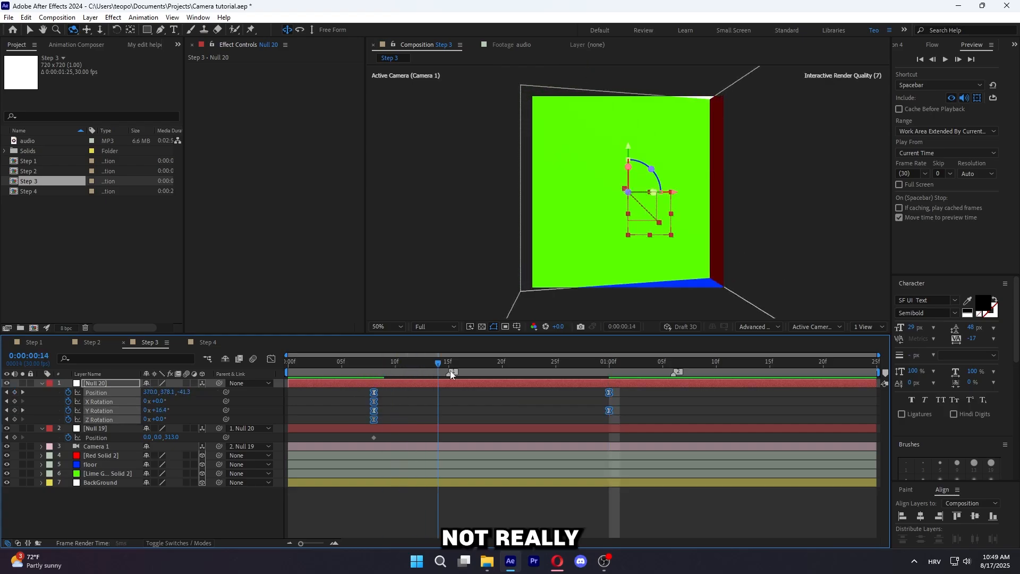
pyautogui.moveTo(451, 374); pyautogui.dragTo(603, 389)
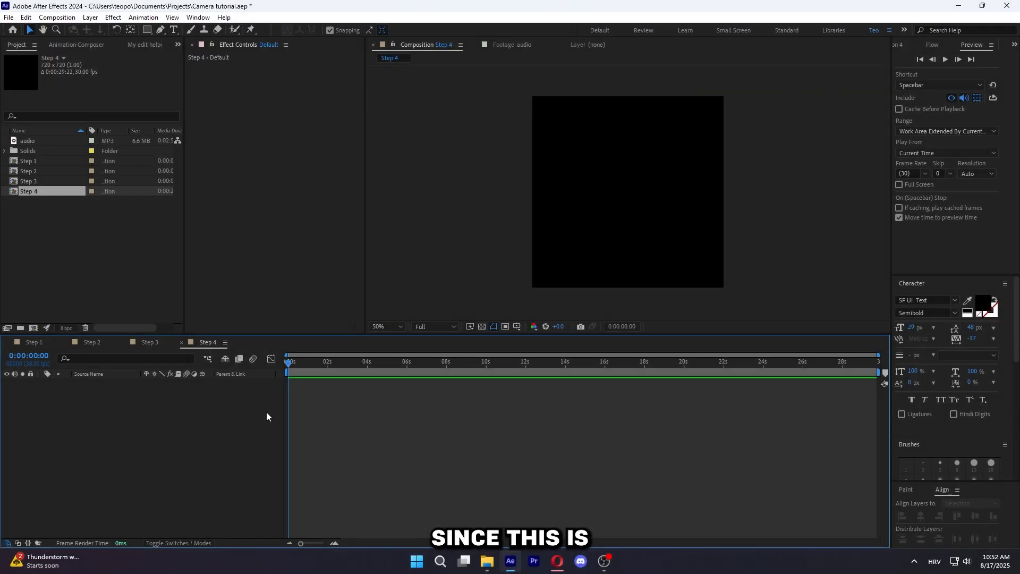
# Shorten the Step 4 composition to a duration of 0:00:01:25
pyautogui.rightClick(204, 424)
pyautogui.click(222, 335)
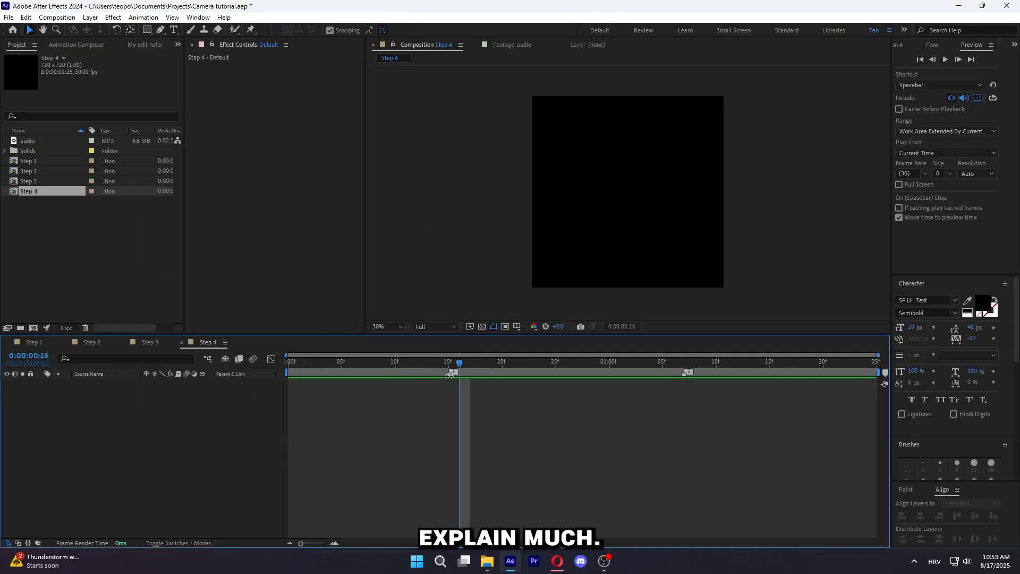
# Create a full-frame ellipse shape layer with a dark green fill in the Step 4 composition
pyautogui.click(145, 33)
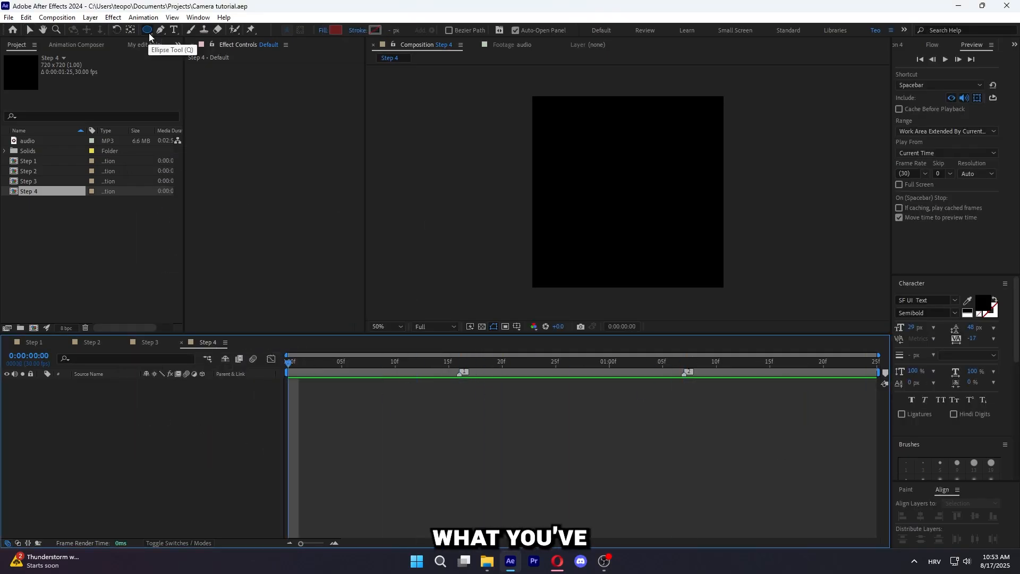
pyautogui.doubleClick(148, 34)
pyautogui.click(417, 31)
pyautogui.moveTo(346, 367)
pyautogui.mouseDown()
pyautogui.moveTo(347, 339)
pyautogui.moveTo(346, 351)
pyautogui.mouseUp()
pyautogui.click(450, 265)
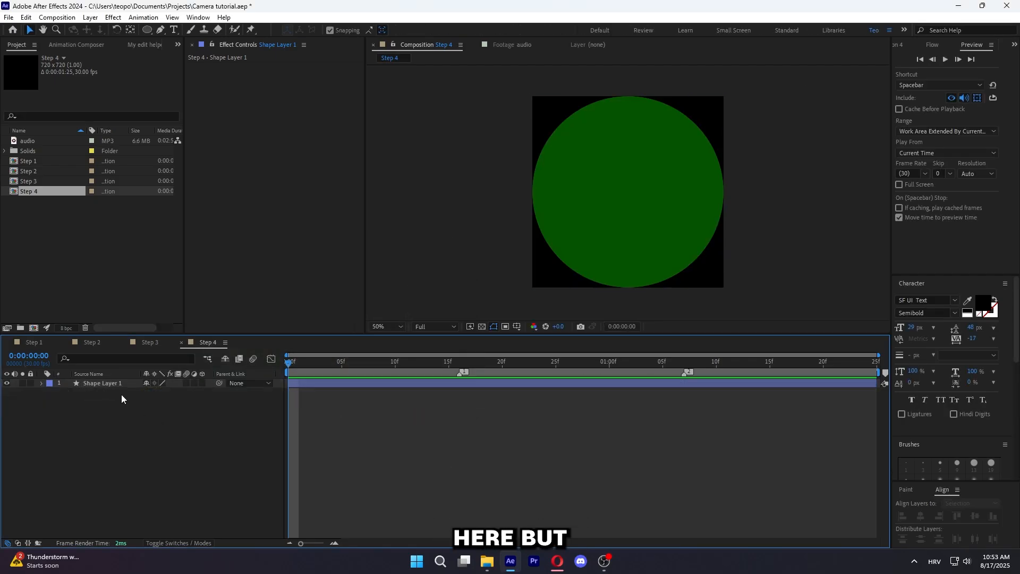
# Make the ellipse shape layer 3D and tilt its X Rotation to -55°
pyautogui.click(118, 383)
pyautogui.click(182, 412)
pyautogui.click(117, 383)
pyautogui.click(201, 383)
pyautogui.press('r')
pyautogui.moveTo(158, 402); pyautogui.dragTo(154, 405)
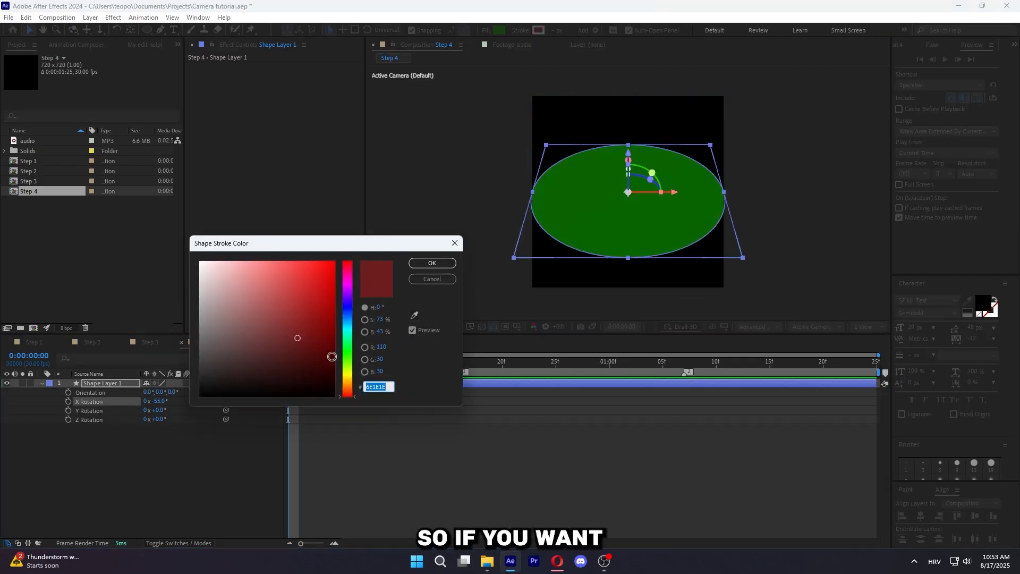
# Change the ellipse's stroke colour to brown and set its X Rotation so it lies flat as a ground plane
pyautogui.click(346, 374)
pyautogui.click(430, 264)
pyautogui.click(351, 440)
pyautogui.moveTo(162, 401); pyautogui.dragTo(154, 402)
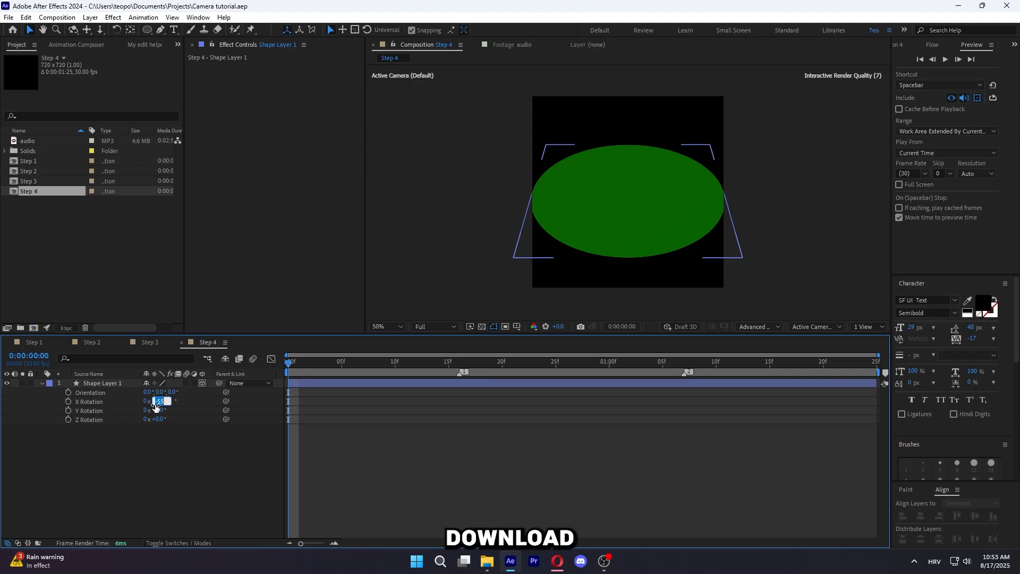
pyautogui.press('Return')
# Set the green ground ellipse's Position to 360, 593, -769 and save the project
pyautogui.press('p')
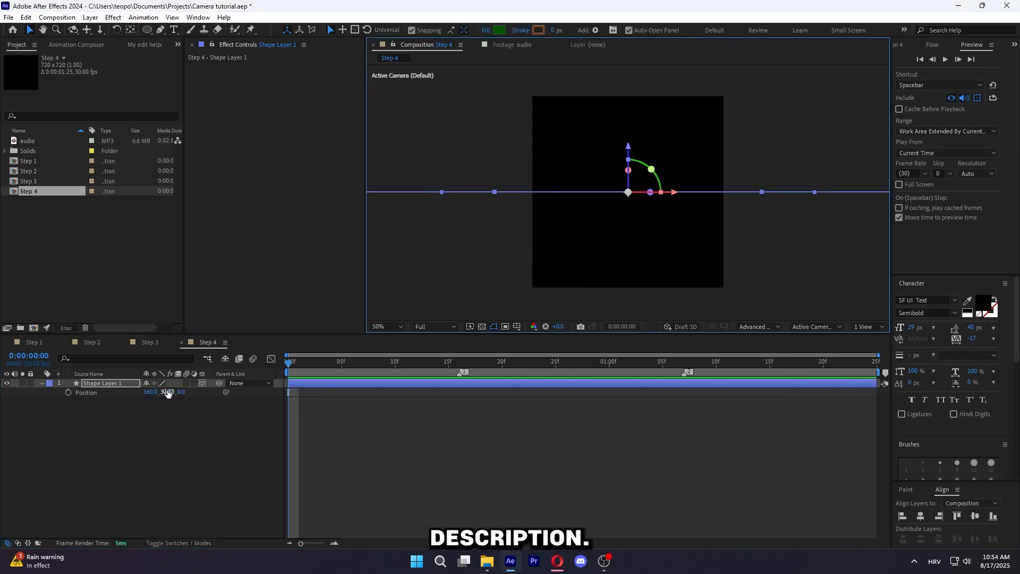
pyautogui.moveTo(165, 392); pyautogui.dragTo(0, 454)
pyautogui.click(132, 408)
pyautogui.click(399, 383)
pyautogui.click(417, 402)
pyautogui.hotkey('ctrl', 's')
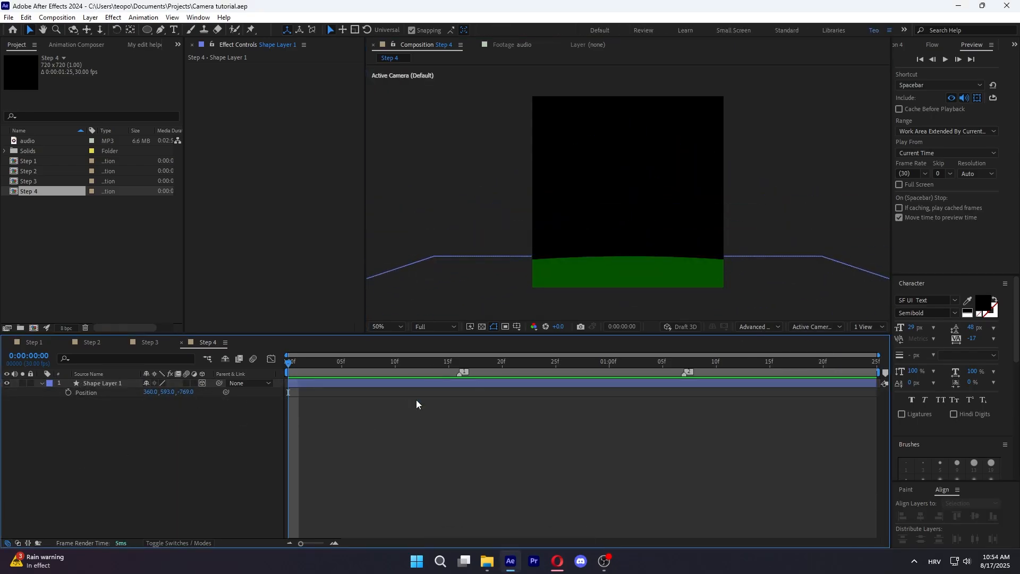
# Add a blue solid layer to the Step 4 composition
pyautogui.rightClick(161, 431)
pyautogui.moveTo(241, 302)
pyautogui.click(332, 326)
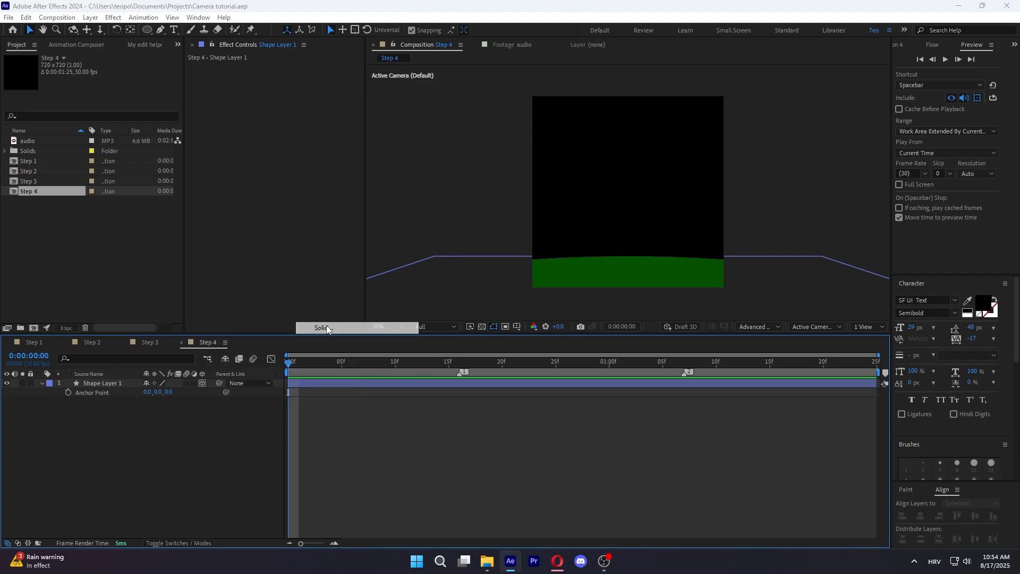
pyautogui.press('Return')
# Scale the blue solid down to a small size and make it a 3D layer
pyautogui.press('s')
pyautogui.click(173, 446)
pyautogui.moveTo(159, 392); pyautogui.dragTo(128, 392)
pyautogui.click(202, 383)
# Try an X Rotation of -90° on the blue solid
pyautogui.click(114, 383)
pyautogui.press('r')
pyautogui.click(161, 402)
pyautogui.write('-90')
pyautogui.press('Return')
pyautogui.hotkey('ctrl', 'z')
# Unlink the blue solid's scale proportions and shape it into a small portrait card
pyautogui.press('s')
pyautogui.hotkey('ctrl', 'z')
pyautogui.click(146, 392)
pyautogui.click(631, 204)
# In Custom View 1, lay the blue solid flat by setting its X Rotation to 90°
pyautogui.press('r')
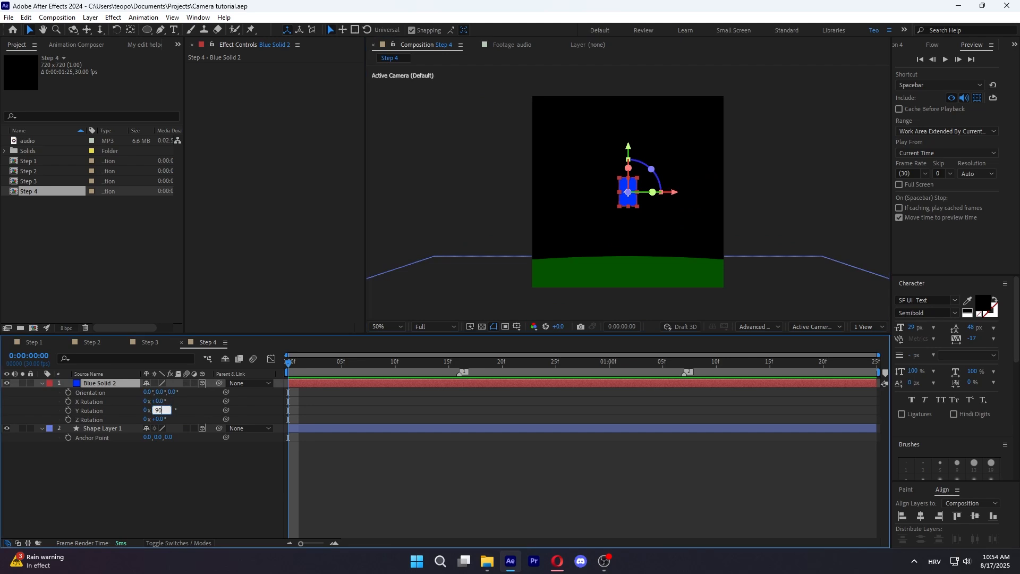
pyautogui.moveTo(625, 211); pyautogui.dragTo(624, 252)
pyautogui.hotkey('ctrl', 'z')
pyautogui.click(808, 327)
pyautogui.click(818, 439)
pyautogui.click(160, 401)
pyautogui.write('90')
pyautogui.press('Return')
# Move the flat blue solid onto the green ground and set its Y Position to 592
pyautogui.scroll(1, 606, 257)
pyautogui.moveTo(611, 195); pyautogui.dragTo(662, 286)
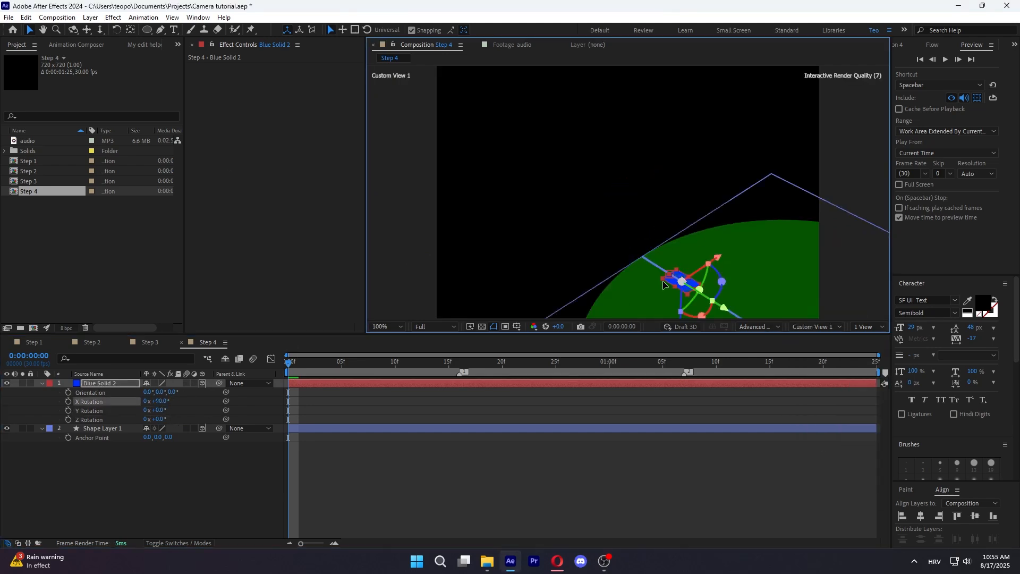
pyautogui.press('p')
pyautogui.click(168, 392)
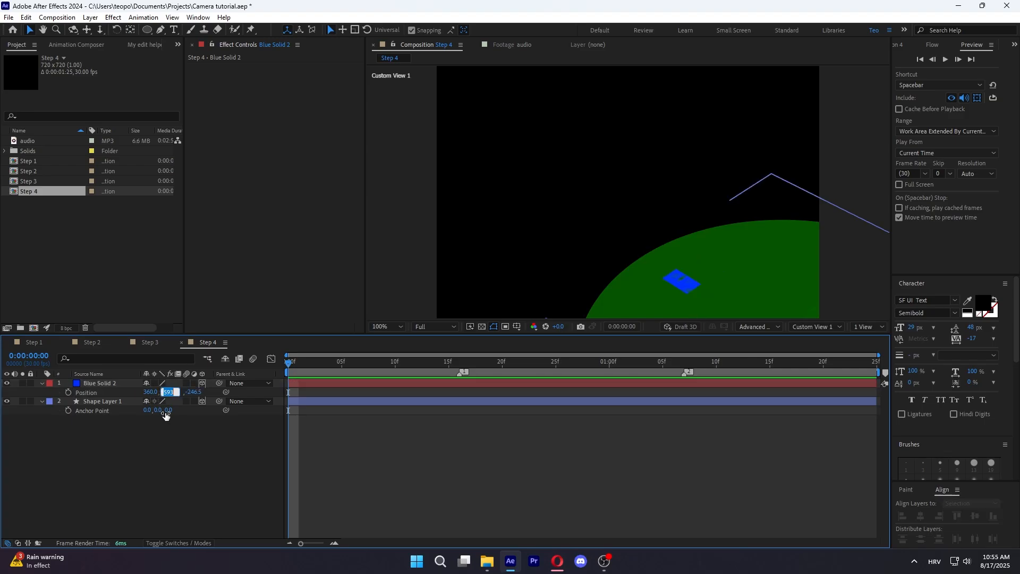
pyautogui.write('594')
pyautogui.press('Return')
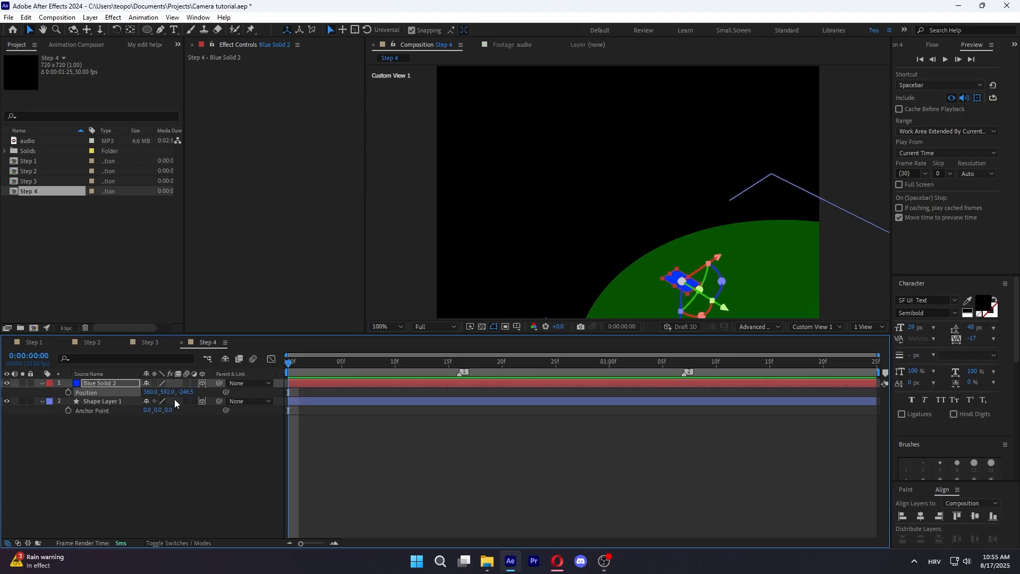
# Fine-tune the blue solid's Y Position so it rests just above the green ground
pyautogui.click(168, 393)
pyautogui.press('c')
pyautogui.moveTo(687, 287); pyautogui.dragTo(691, 143)
pyautogui.hotkey('ctrl', 'z')
pyautogui.click(168, 392)
pyautogui.write('592')
pyautogui.press('Return')
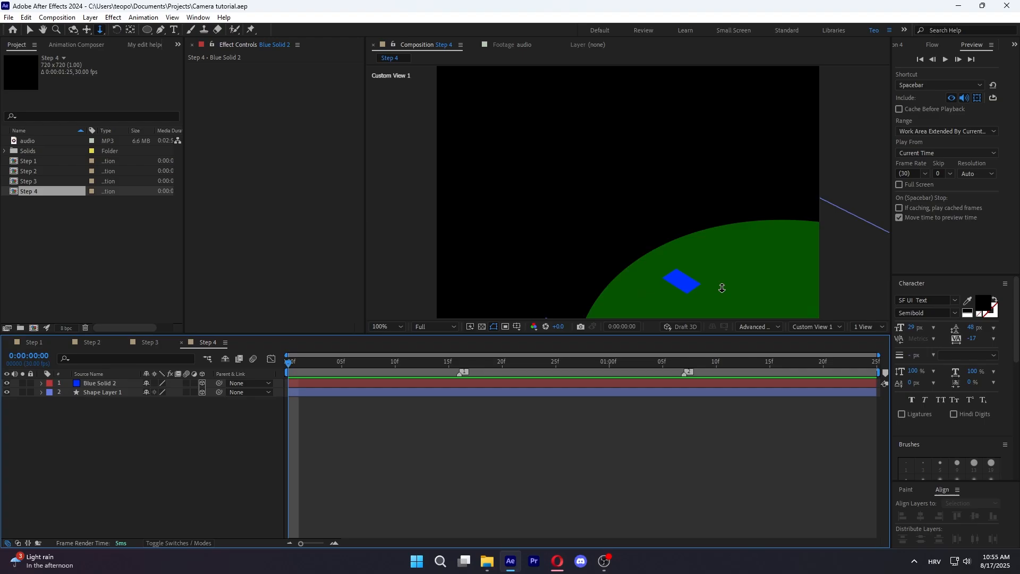
# Back in the active camera view, rename the blue solid layer as card
pyautogui.press('F12')
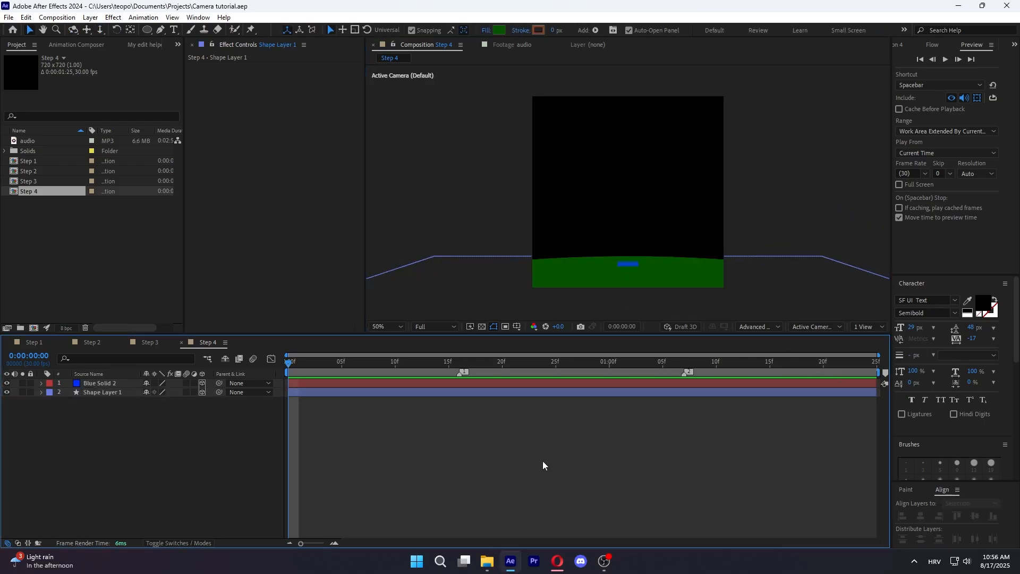
pyautogui.click(628, 264)
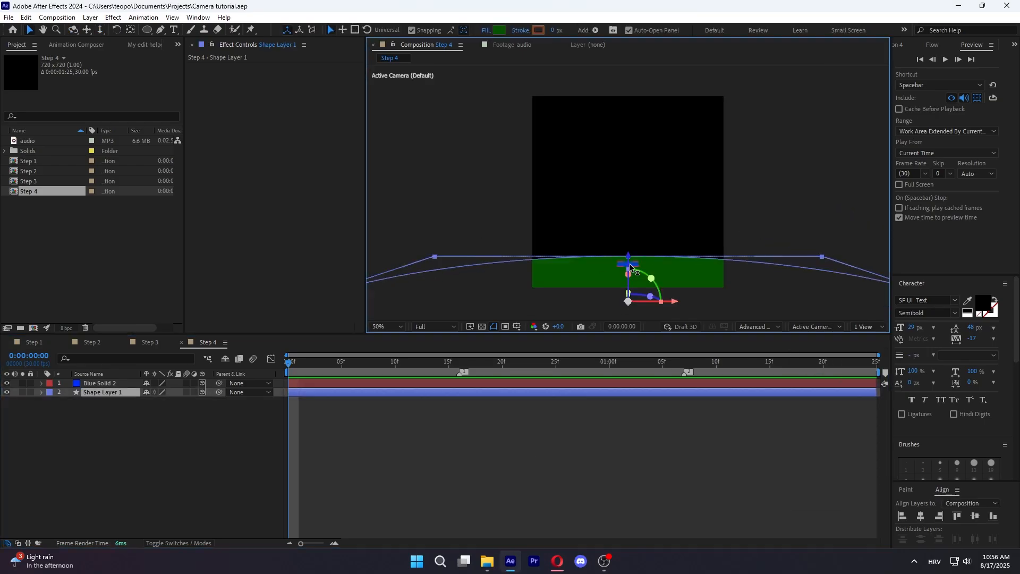
pyautogui.click(99, 383)
pyautogui.press('Return')
pyautogui.write('card')
pyautogui.press('Return')
# Duplicate card twice and spread the copies to either side at X Positions of 268 and 442
pyautogui.hotkey('ctrl', 'd')
pyautogui.hotkey('ctrl', 'd')
pyautogui.keyDown('shift'); pyautogui.click(93, 392); pyautogui.keyUp('shift')
pyautogui.press('p')
pyautogui.moveTo(155, 413); pyautogui.dragTo(106, 413)
pyautogui.moveTo(149, 392); pyautogui.dragTo(193, 393)
pyautogui.click(234, 467)
pyautogui.scroll(1, 690, 298)
pyautogui.scroll(-1, 690, 298)
# Apply the Fill effect to card 3 and copy the effect onto card 2
pyautogui.click(655, 264)
pyautogui.click(903, 46)
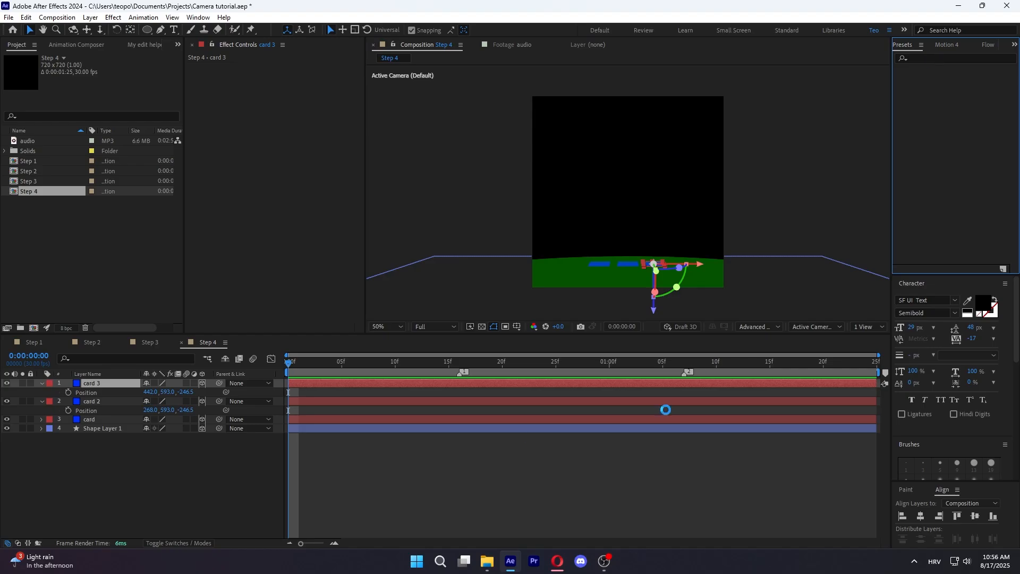
pyautogui.click(951, 58)
pyautogui.write('fill')
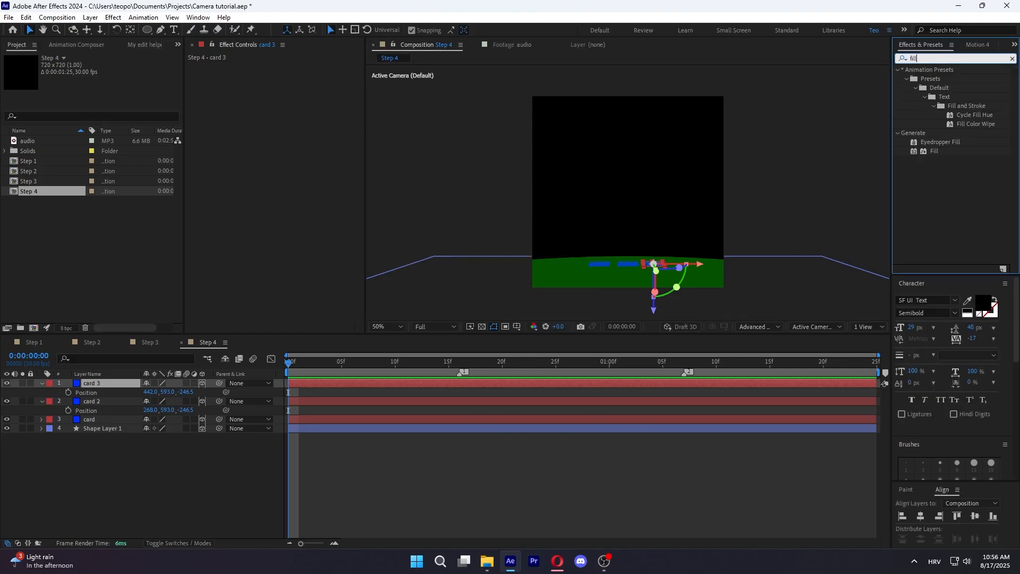
pyautogui.moveTo(932, 152); pyautogui.dragTo(374, 383)
pyautogui.hotkey('ctrl', 'c')
pyautogui.click(319, 410)
pyautogui.hotkey('ctrl', 'v')
# Change card 2's fill colour to yellow and save the project
pyautogui.click(290, 95)
pyautogui.click(346, 375)
pyautogui.click(431, 263)
pyautogui.click(395, 478)
pyautogui.press('u')
pyautogui.hotkey('ctrl', 's')
# Reveal the Position of the three card layers and set each Y Position to 592
pyautogui.click(357, 400)
pyautogui.keyDown('shift'); pyautogui.click(329, 383); pyautogui.keyUp('shift')
pyautogui.press('p')
pyautogui.press('F2')
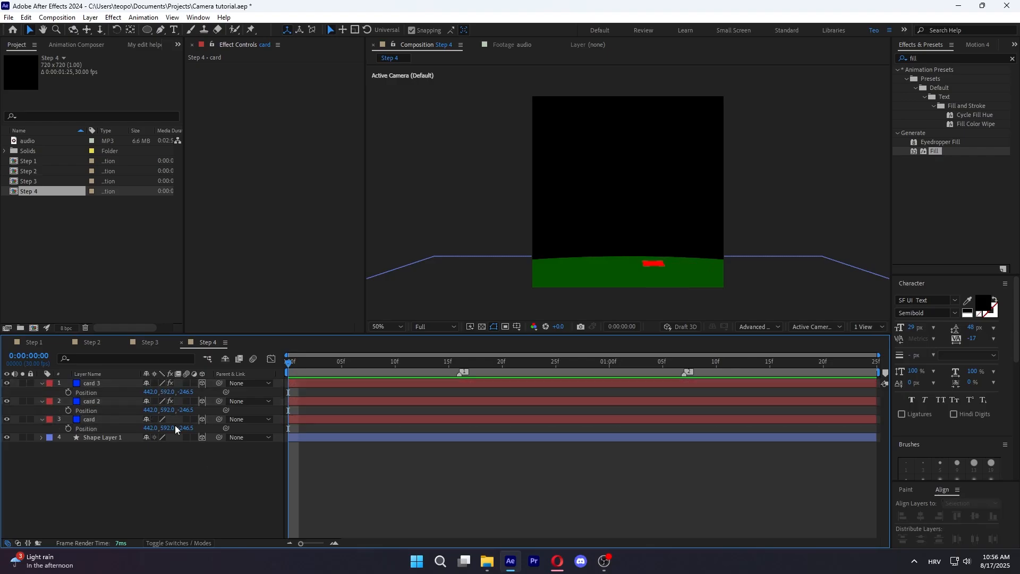
pyautogui.click(169, 428)
pyautogui.write('592')
pyautogui.click(168, 410)
pyautogui.write('592')
pyautogui.click(168, 393)
pyautogui.write('592')
# Give the three card layers a peach label colour
pyautogui.click(194, 468)
pyautogui.press('a')
pyautogui.press('a')
pyautogui.click(98, 401)
pyautogui.keyDown('shift'); pyautogui.click(96, 384); pyautogui.keyUp('shift')
pyautogui.click(49, 384)
pyautogui.click(71, 259)
# Create a new solid layer coloured magenta
pyautogui.click(170, 468)
pyautogui.rightClick(167, 460)
pyautogui.moveTo(224, 329)
pyautogui.click(361, 356)
pyautogui.click(374, 394)
pyautogui.click(432, 262)
pyautogui.click(419, 424)
# Unlink the magenta solid's scale, reshape it into a tall narrow pillar and make it a 3D layer
pyautogui.press('s')
pyautogui.click(146, 392)
pyautogui.moveTo(160, 392); pyautogui.dragTo(316, 392)
pyautogui.click(201, 383)
# Move the magenta pillar behind the cards to 360, 438, 258, checking its placement from Custom View 1
pyautogui.press('p')
pyautogui.moveTo(163, 392); pyautogui.dragTo(205, 392)
pyautogui.click(817, 327)
pyautogui.click(819, 442)
pyautogui.press('c')
pyautogui.moveTo(617, 239); pyautogui.dragTo(654, 217)
pyautogui.moveTo(579, 254); pyautogui.dragTo(632, 239)
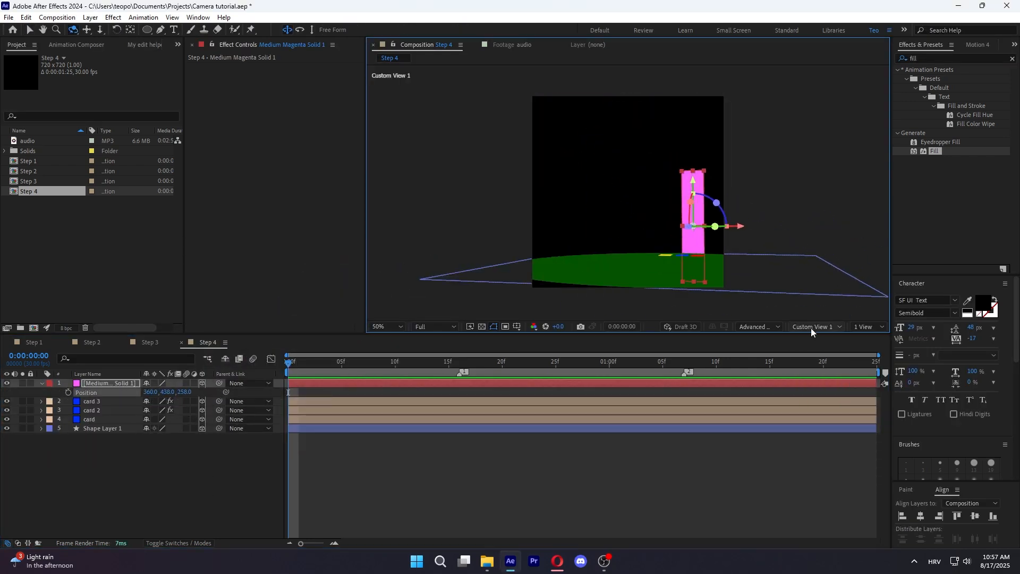
# Return to the active camera view, rename the magenta solid as character 1 and save the project
pyautogui.click(814, 327)
pyautogui.click(819, 341)
pyautogui.hotkey('ctrl', 's')
pyautogui.click(96, 383)
pyautogui.press('Return')
pyautogui.write('character 1')
pyautogui.press('Return')
pyautogui.hotkey('ctrl', 's')
pyautogui.click(159, 460)
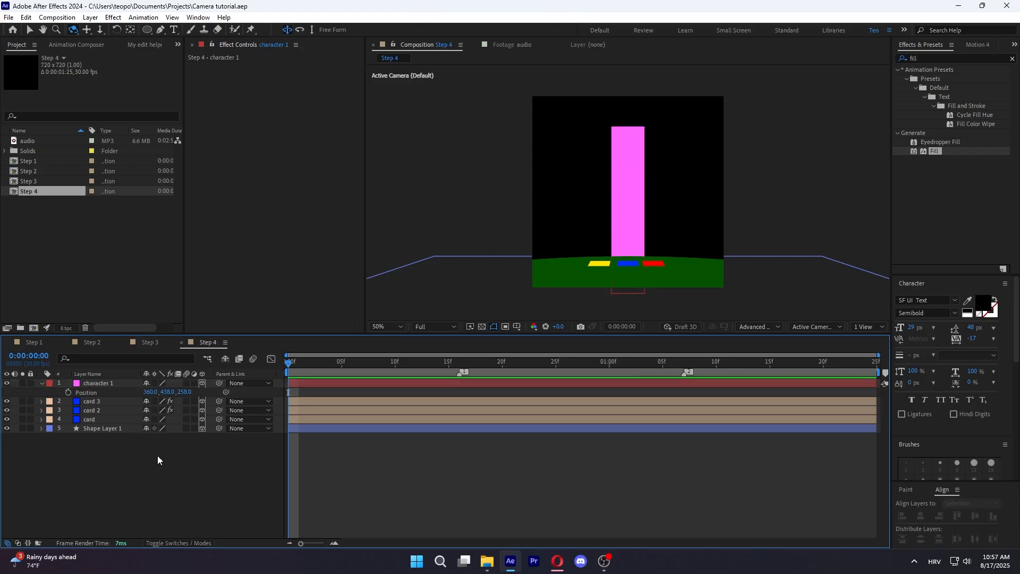
# In Custom View 1, duplicate character 1 and set the copy's Y Rotation to 90°
pyautogui.click(818, 326)
pyautogui.click(819, 442)
pyautogui.moveTo(632, 239); pyautogui.dragTo(747, 258)
pyautogui.press('c')
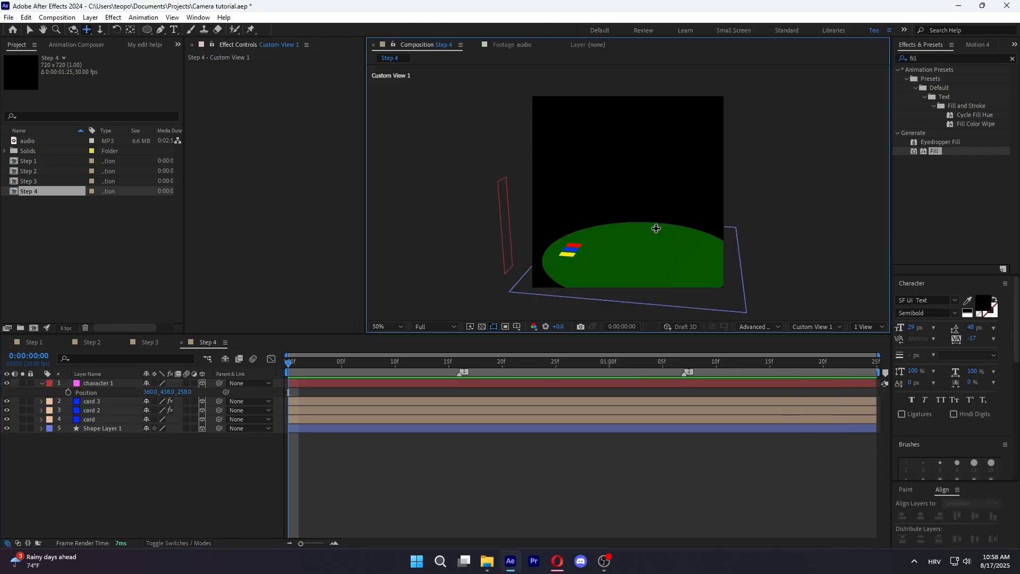
pyautogui.click(30, 31)
pyautogui.scroll(1, 404, 228)
pyautogui.click(384, 244)
pyautogui.hotkey('ctrl', 'd')
pyautogui.press('r')
pyautogui.click(160, 411)
pyautogui.write('90')
pyautogui.press('Return')
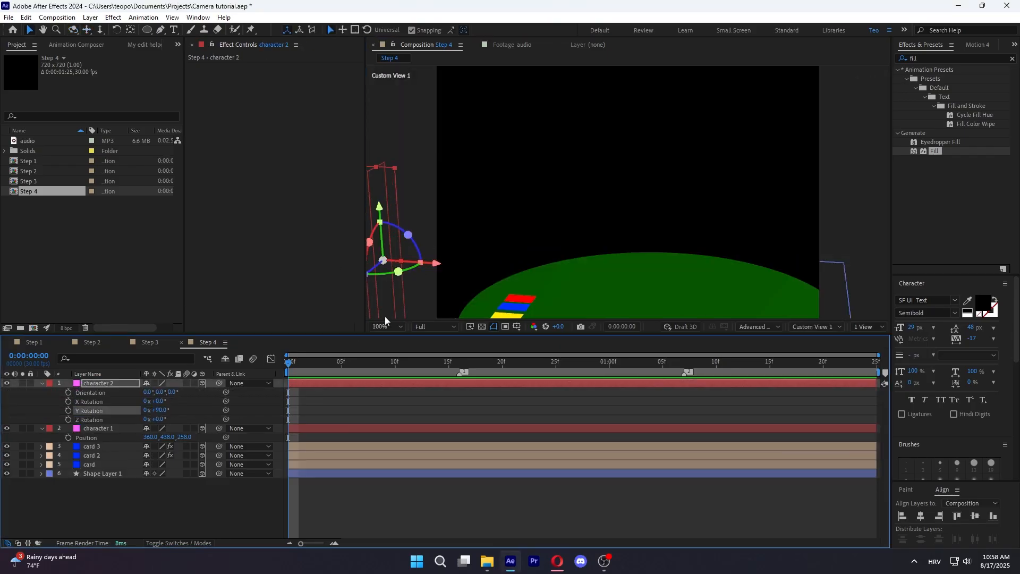
# Move character 2 across the ground to a Z Position of -769
pyautogui.press(',')
pyautogui.moveTo(511, 264); pyautogui.dragTo(631, 264)
pyautogui.press('p')
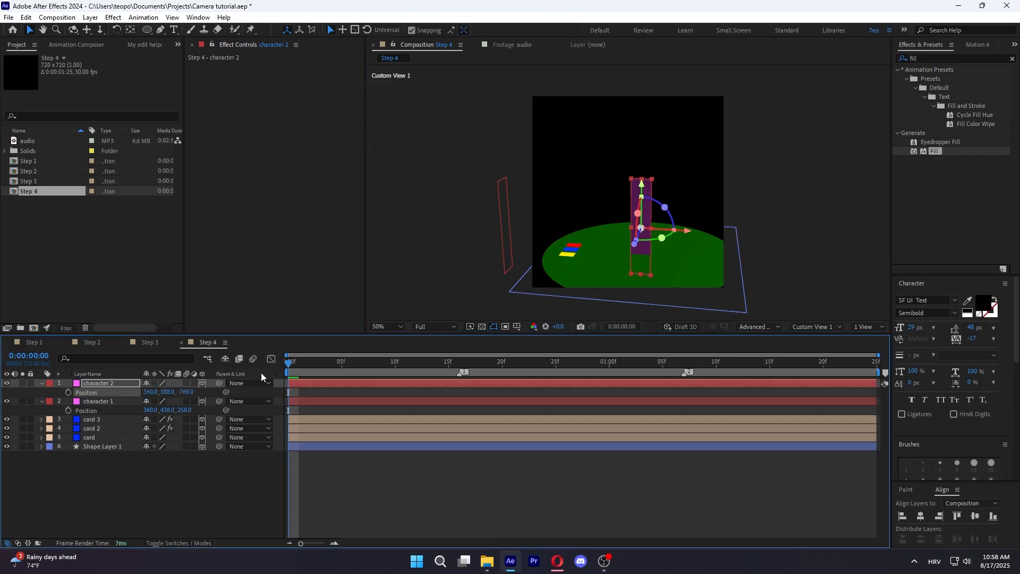
# Shift character 2 to an X Position of 1404 and apply a Fill effect coloured turquoise green
pyautogui.doubleClick(934, 152)
pyautogui.click(296, 93)
pyautogui.click(349, 343)
pyautogui.click(432, 262)
pyautogui.click(371, 476)
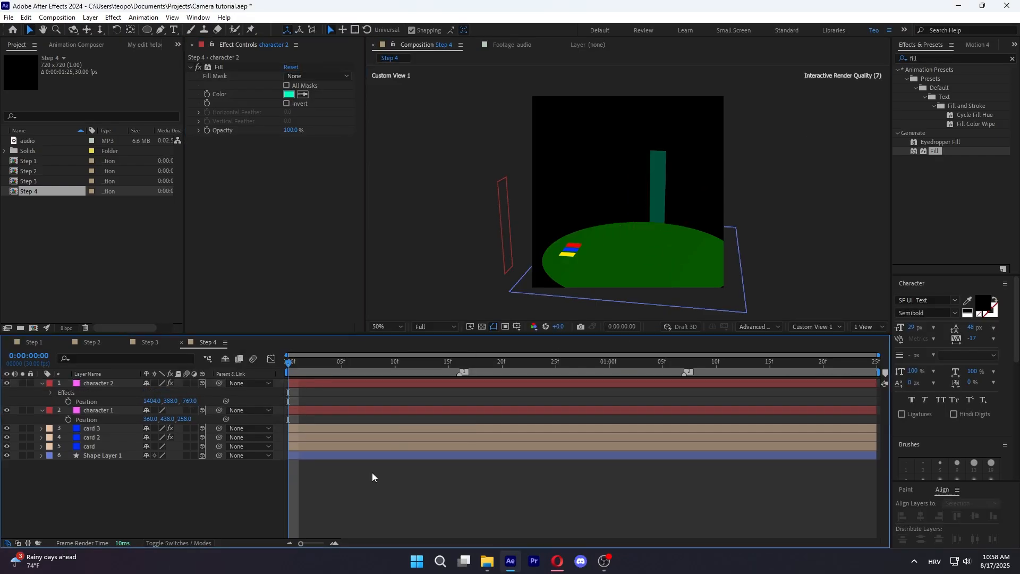
# Try duplicating all three cards, with the copies at a Z Rotation of -90° and moved toward character 2
pyautogui.click(91, 419)
pyautogui.keyDown('shift'); pyautogui.click(92, 401); pyautogui.keyUp('shift')
pyautogui.hotkey('ctrl', 'd')
pyautogui.press('r')
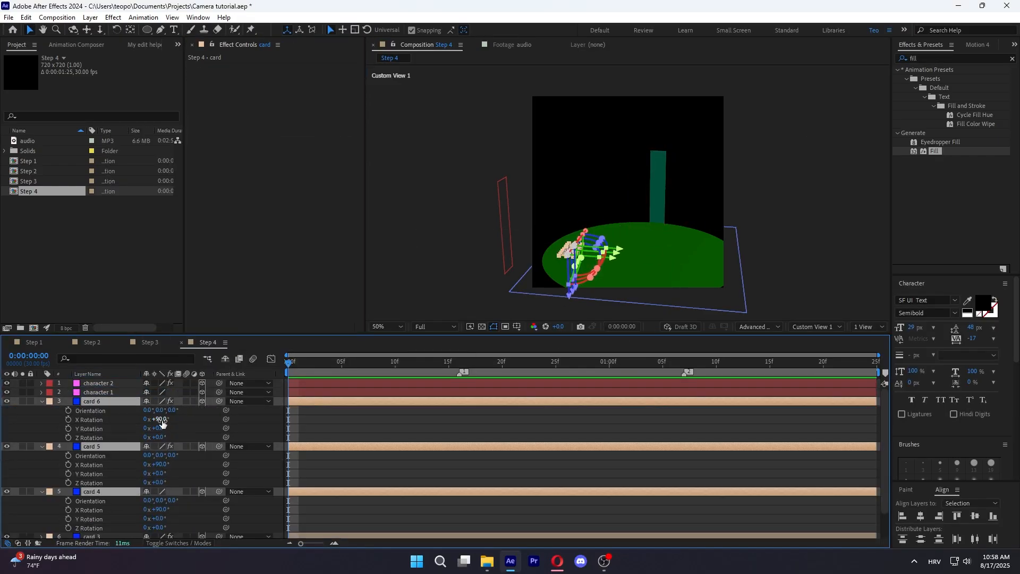
pyautogui.click(333, 406)
pyautogui.click(92, 401)
pyautogui.keyDown('shift'); pyautogui.click(92, 491); pyautogui.keyUp('shift')
pyautogui.scroll(1, 584, 265)
pyautogui.moveTo(566, 303); pyautogui.dragTo(685, 304)
pyautogui.click(348, 416)
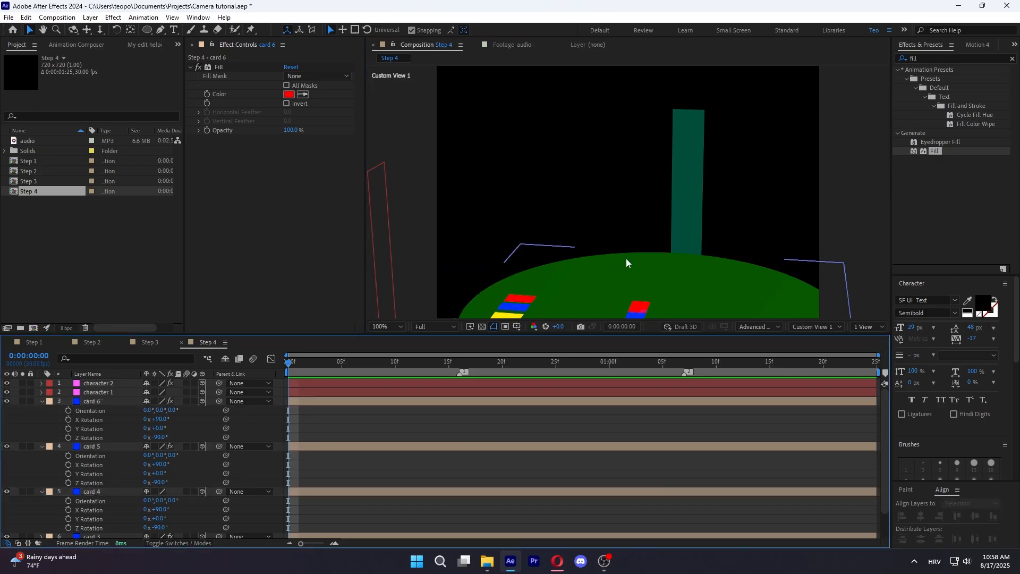
# Undo the move and rotation of the copied cards and delete the copies
pyautogui.scroll(-1, 627, 262)
pyautogui.hotkey('ctrl', 'z')
pyautogui.hotkey('ctrl', 'z')
pyautogui.hotkey('ctrl', 'z')
pyautogui.click(348, 416)
pyautogui.press('Delete')
# Duplicate the red card, move the copy to a Z Position of -769 and rotate it around its Z axis
pyautogui.click(92, 401)
pyautogui.hotkey('ctrl', 'd')
pyautogui.moveTo(574, 246); pyautogui.dragTo(643, 253)
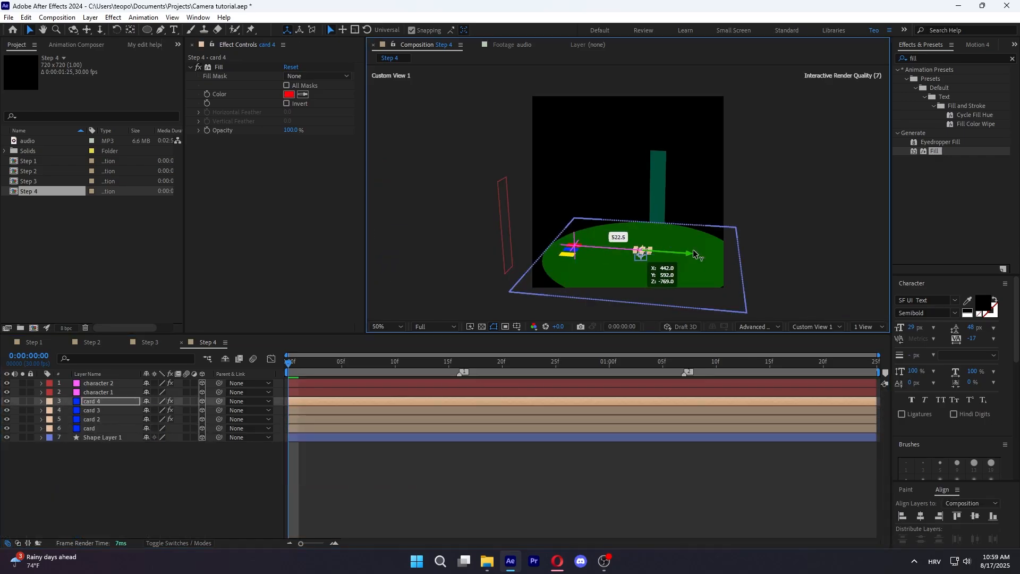
pyautogui.scroll(1, 642, 253)
pyautogui.press('r')
pyautogui.moveTo(159, 436); pyautogui.dragTo(191, 434)
# Try moving the red card copy along another axis and undo the move
pyautogui.press('p')
pyautogui.scroll(-1, 651, 267)
pyautogui.moveTo(642, 292); pyautogui.dragTo(645, 272)
pyautogui.click(610, 413)
pyautogui.hotkey('ctrl', 'z')
pyautogui.press('.')
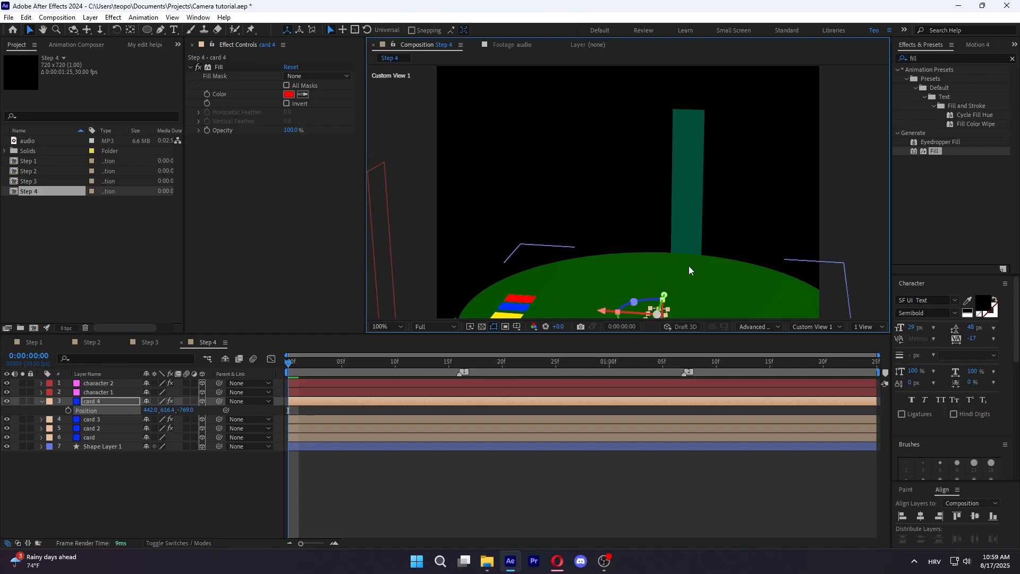
pyautogui.scroll(-1, 691, 271)
pyautogui.hotkey('ctrl', 'z')
# Move the red card copy to an X Position of 926, orbit around the scene to check it, and return to the active camera
pyautogui.moveTo(653, 261); pyautogui.dragTo(561, 269)
pyautogui.moveTo(710, 241); pyautogui.dragTo(775, 243)
pyautogui.click(582, 485)
pyautogui.click(816, 326)
pyautogui.click(540, 521)
pyautogui.moveTo(676, 223); pyautogui.dragTo(624, 210)
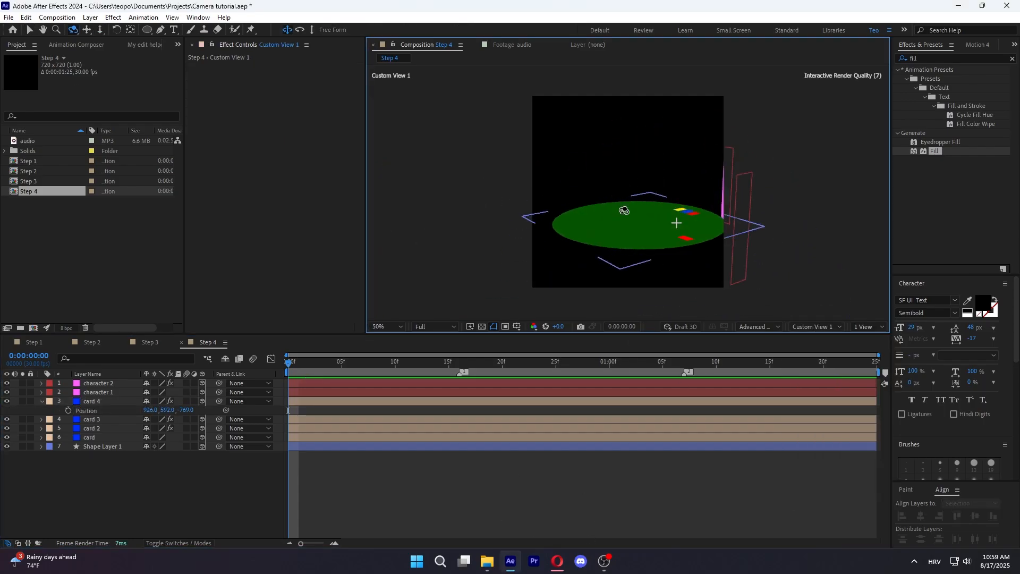
pyautogui.click(816, 327)
pyautogui.click(823, 340)
# Add a new camera to the Step 4 composition and save the project
pyautogui.click(42, 401)
pyautogui.rightClick(114, 508)
pyautogui.click(303, 429)
pyautogui.press('Return')
pyautogui.hotkey('ctrl', 's')
# Create a 3D null, duplicate it twice, and parent the camera and nulls together in a chain
pyautogui.rightClick(210, 476)
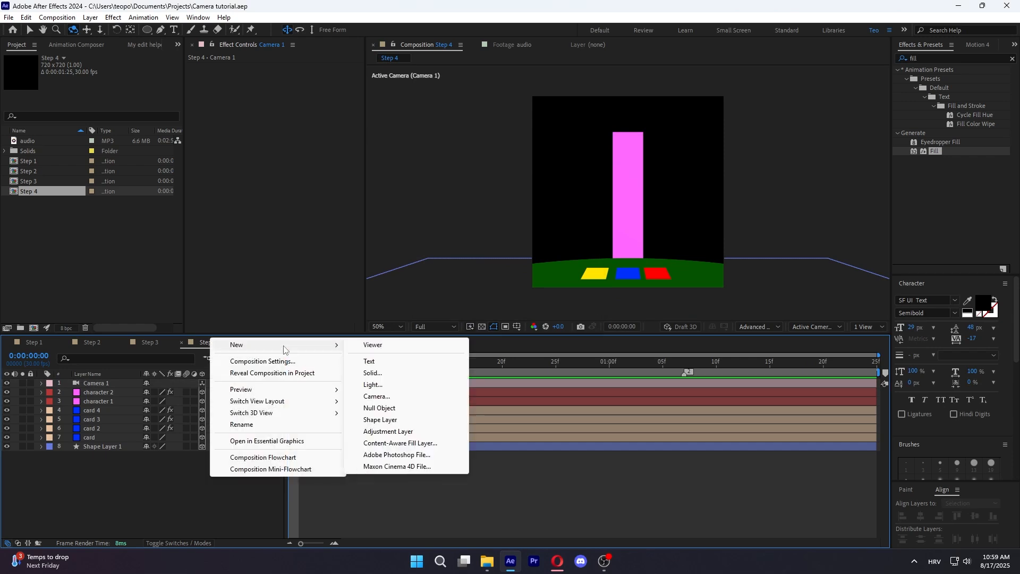
pyautogui.click(379, 408)
pyautogui.click(202, 383)
pyautogui.hotkey('ctrl', 'd')
pyautogui.hotkey('ctrl', 'd')
pyautogui.moveTo(219, 410); pyautogui.dragTo(229, 401)
pyautogui.moveTo(219, 401); pyautogui.dragTo(229, 384)
# Keyframe the camera's parent null to slide from X Position -937 at the first frame to its original position at the first marker
pyautogui.click(96, 401)
pyautogui.press('p')
pyautogui.moveTo(288, 410); pyautogui.dragTo(459, 410)
pyautogui.click(446, 510)
pyautogui.click(16, 410)
pyautogui.moveTo(149, 411); pyautogui.dragTo(2, 431)
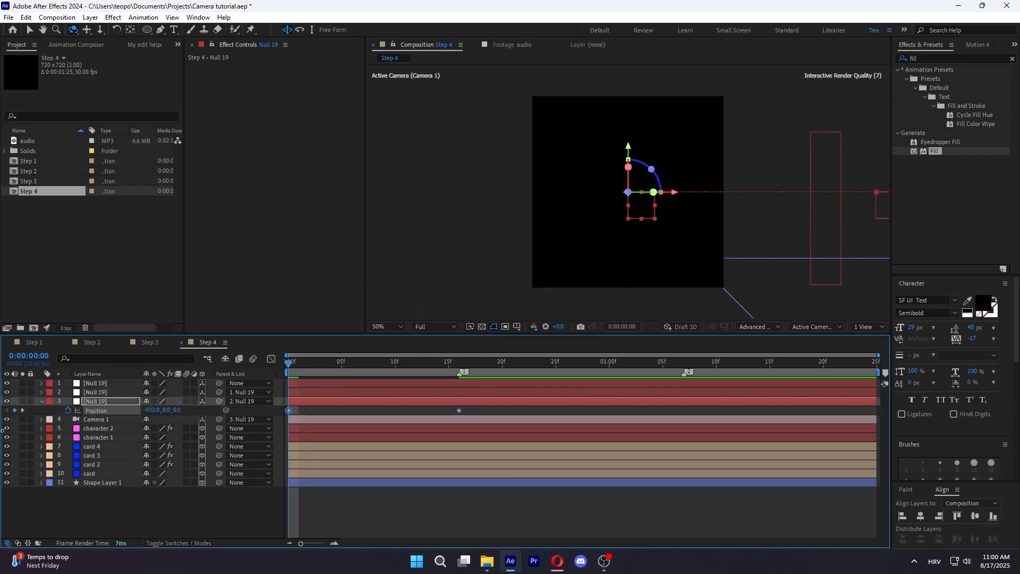
# Easy-ease the null's Position keyframes and extend the second keyframe's incoming influence fully back to the start in the speed graph
pyautogui.press('F9')
pyautogui.click(271, 359)
pyautogui.rightClick(508, 446)
pyautogui.click(554, 350)
pyautogui.moveTo(402, 507); pyautogui.dragTo(290, 508)
pyautogui.click(271, 358)
# Preview the camera move and examine frames 9 and 6 to identify which character layer is in view
pyautogui.click(199, 528)
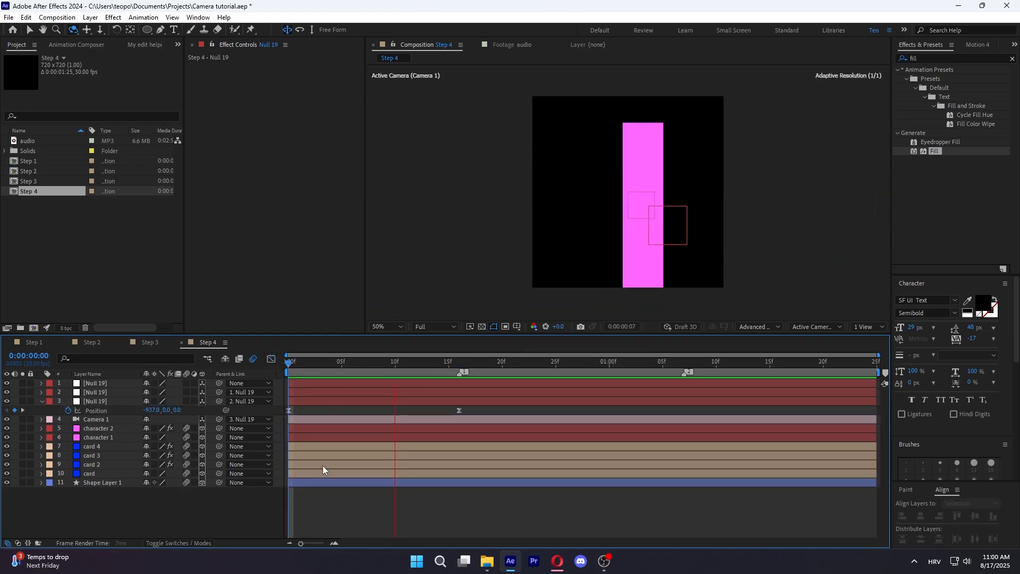
pyautogui.click(385, 363)
pyautogui.click(387, 393)
pyautogui.click(123, 429)
pyautogui.click(353, 363)
pyautogui.click(118, 437)
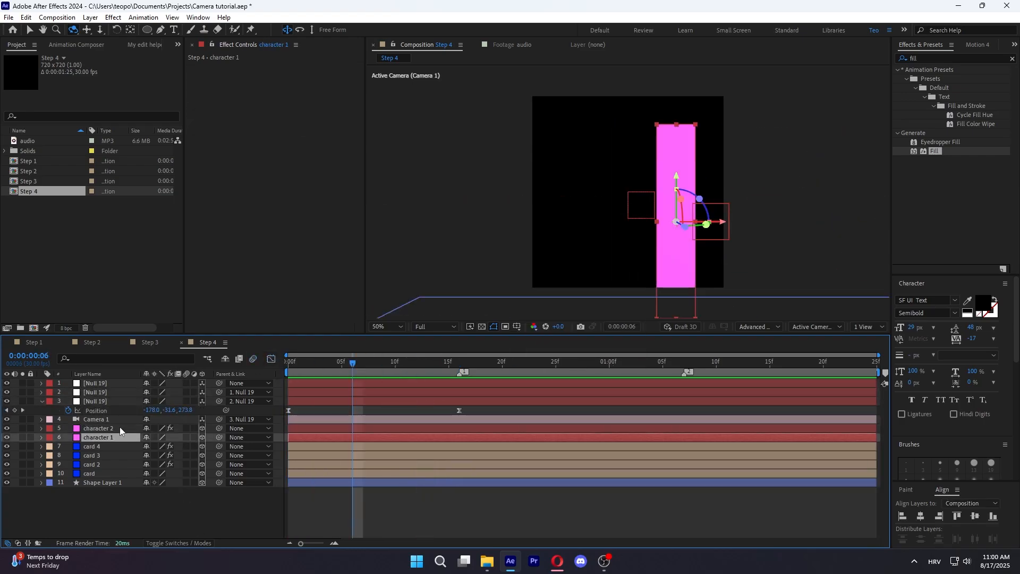
# Try bending the character 1 layer with Puppet pins and keyframing the pins' positions
pyautogui.click(250, 29)
pyautogui.click(674, 136)
pyautogui.press('u')
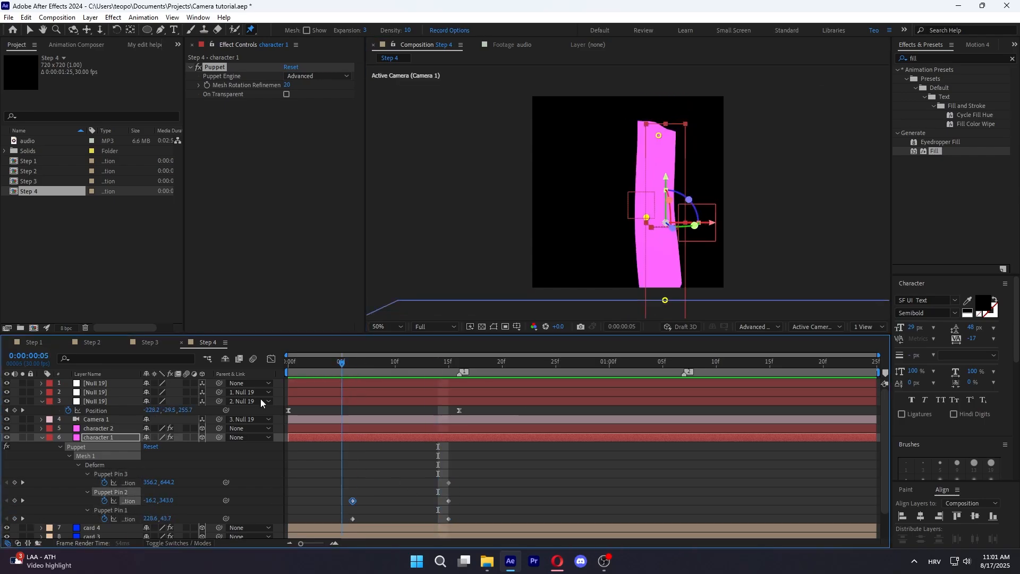
pyautogui.moveTo(260, 399); pyautogui.dragTo(257, 400)
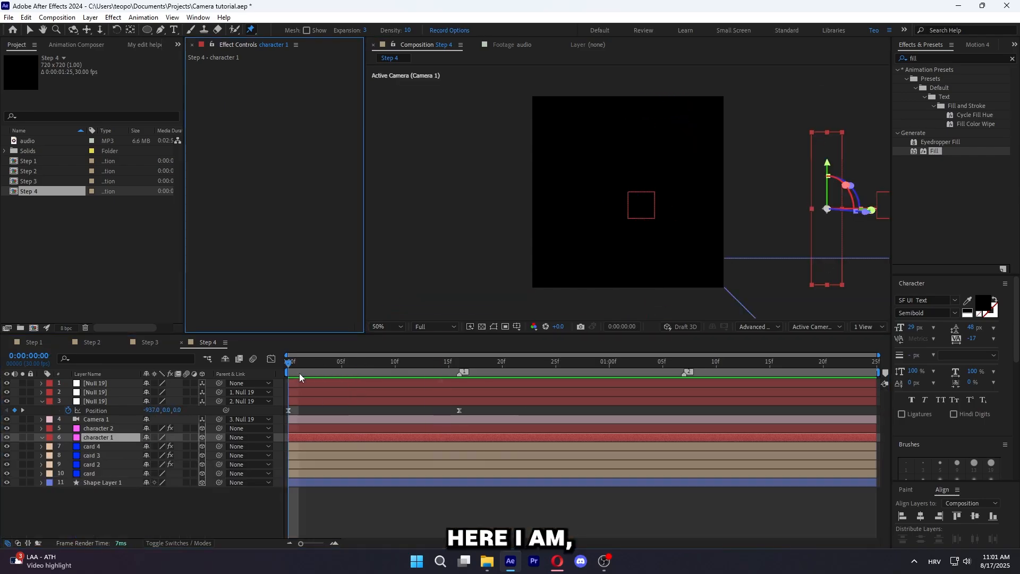
# Keyframe the second null's Position and X, Y and Z Rotation from frame 3 past the first marker, swinging the camera over the cards
pyautogui.moveTo(298, 367); pyautogui.dragTo(407, 370)
pyautogui.click(377, 502)
pyautogui.click(367, 392)
pyautogui.click(374, 365)
pyautogui.press('p')
pyautogui.click(68, 401)
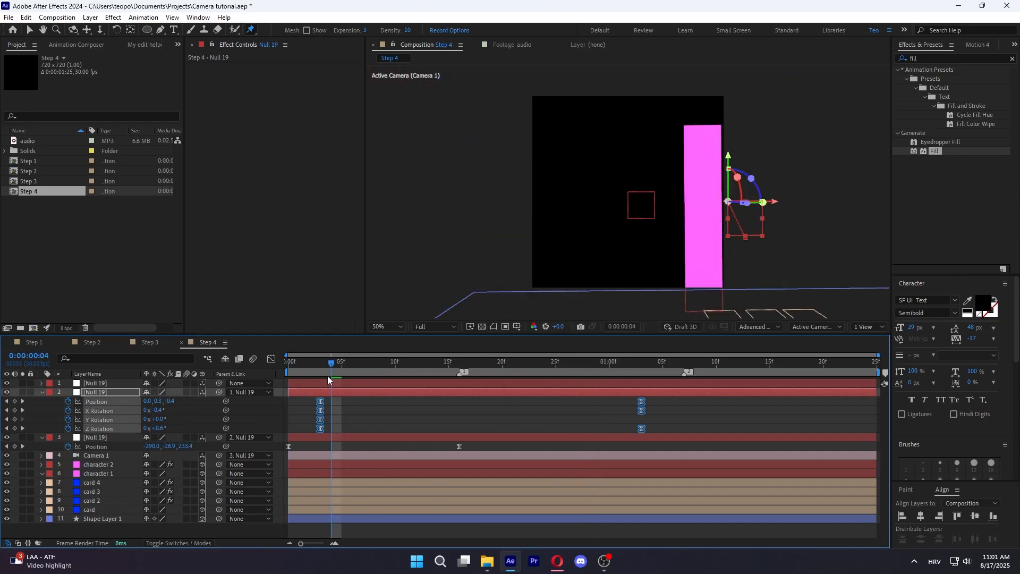
# Shape the second null's speed curves into a sharp peak at the first marker and preview the move
pyautogui.click(272, 360)
pyautogui.moveTo(426, 463); pyautogui.dragTo(509, 462)
pyautogui.moveTo(535, 463); pyautogui.dragTo(425, 463)
pyautogui.press('space')
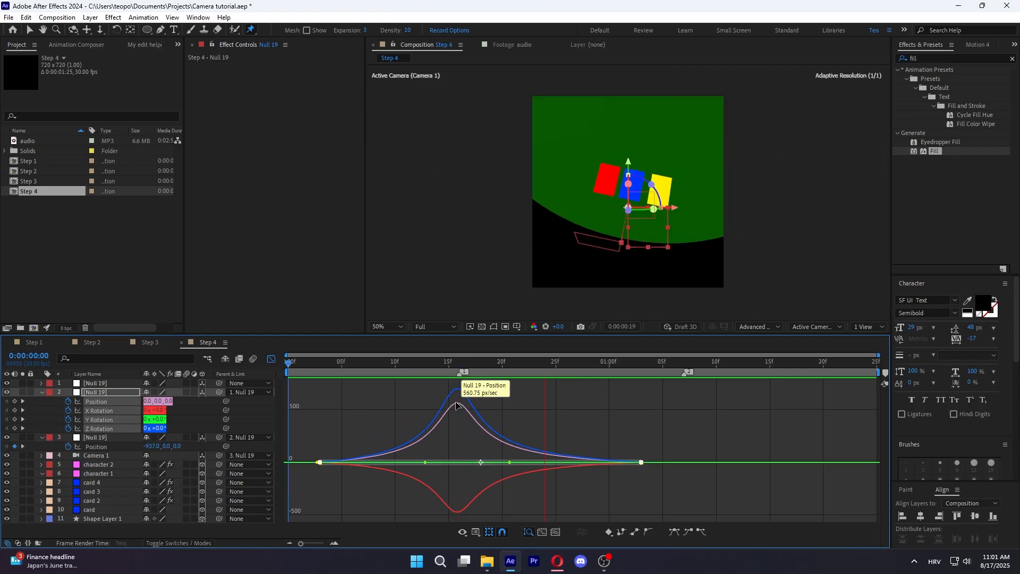
# Enable motion blur on the character and card layers, and delete the second null's keyframes along with the two extra nulls
pyautogui.moveTo(185, 464); pyautogui.dragTo(186, 539)
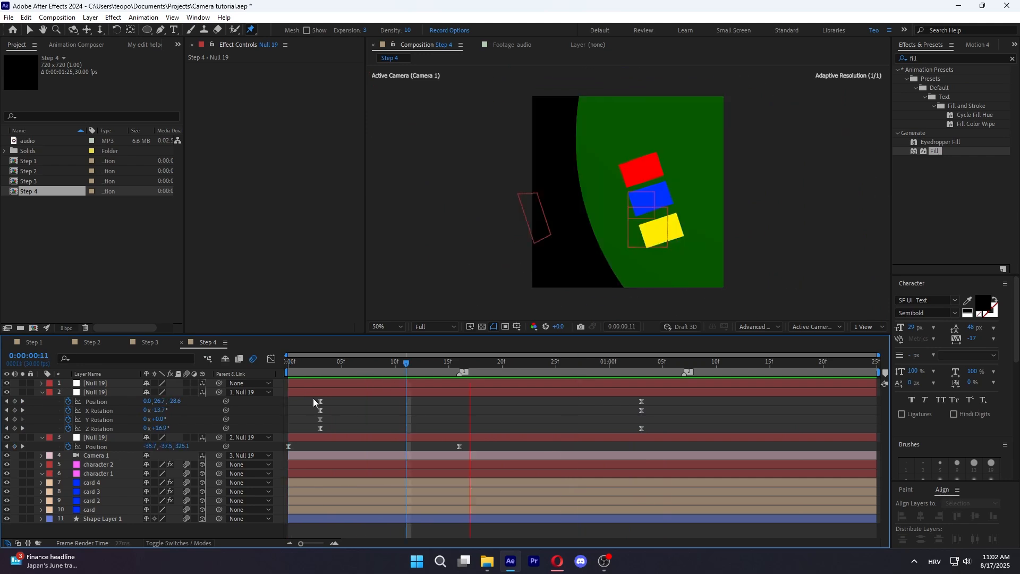
pyautogui.press('space')
pyautogui.moveTo(306, 398); pyautogui.dragTo(672, 435)
pyautogui.press('Delete')
# Create a 3D null at frame 10, place its anchor point using Custom View 1, and parent the camera's null to it
pyautogui.moveTo(291, 365); pyautogui.dragTo(395, 365)
pyautogui.rightClick(148, 507)
pyautogui.moveTo(241, 377)
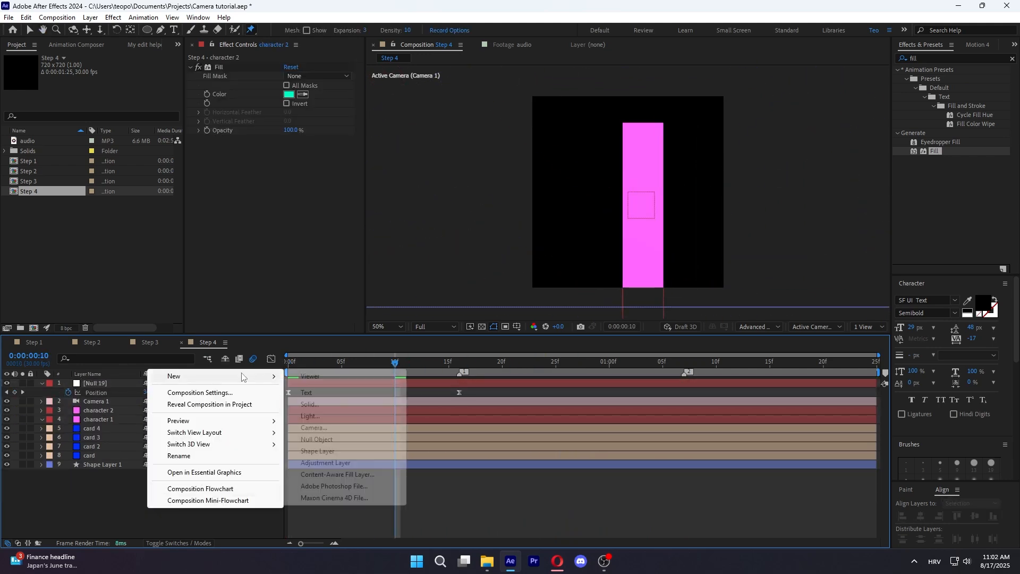
pyautogui.click(316, 440)
pyautogui.click(815, 326)
pyautogui.click(818, 456)
pyautogui.press('c')
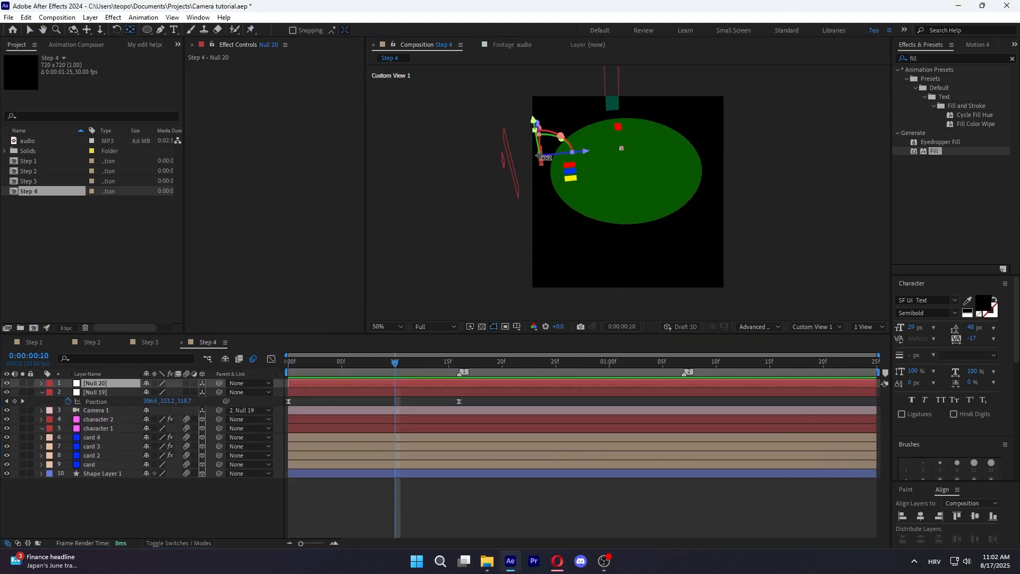
pyautogui.press('.')
pyautogui.click(816, 326)
pyautogui.click(821, 339)
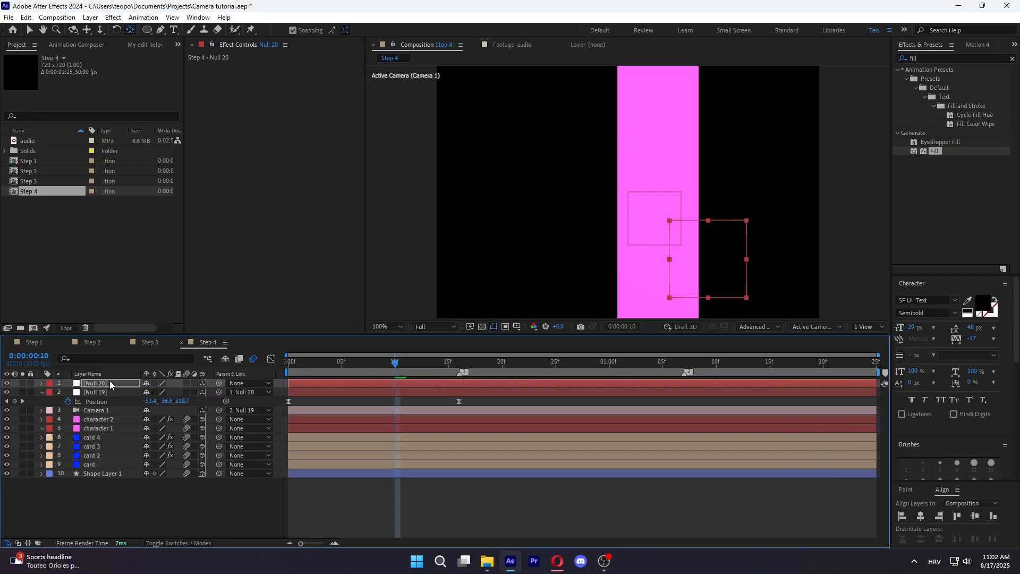
# Keyframe the new null's Position and rotations at frames 10 and 27, with X Rotation 18° and Y Rotation 180° at frame 27
pyautogui.press('u')
pyautogui.press('u')
pyautogui.moveTo(393, 367); pyautogui.dragTo(577, 366)
pyautogui.moveTo(160, 428); pyautogui.dragTo(122, 414)
pyautogui.click(163, 429)
pyautogui.write('180')
pyautogui.press('Return')
pyautogui.scroll(-1, 608, 300)
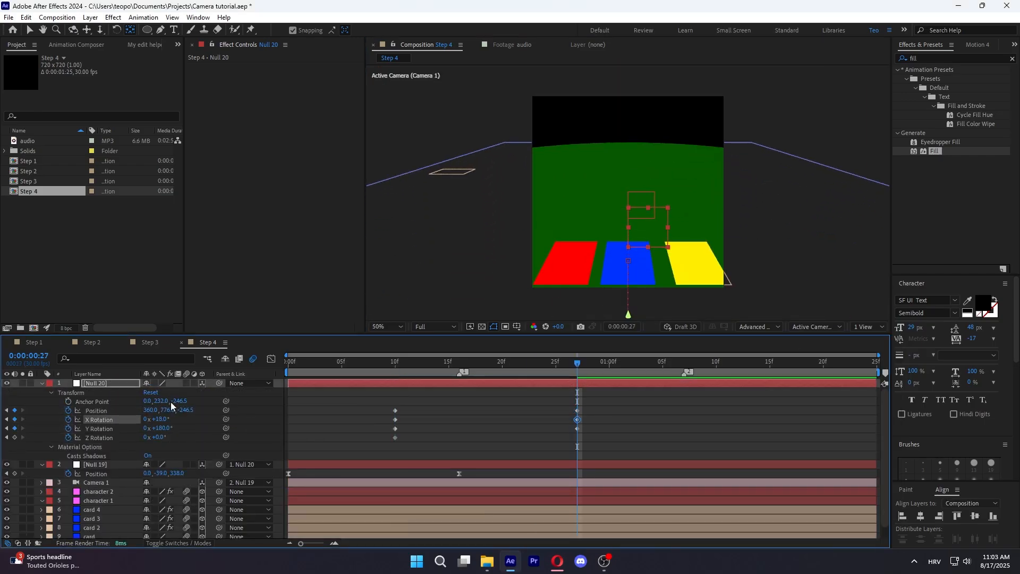
# Easy-ease the null's keyframes and spread them out to frame 5 and just past the second marker
pyautogui.press('F9')
pyautogui.moveTo(577, 411); pyautogui.dragTo(642, 412)
pyautogui.moveTo(394, 411); pyautogui.dragTo(341, 413)
pyautogui.moveTo(374, 364); pyautogui.dragTo(324, 415)
pyautogui.press('space')
pyautogui.press('space')
pyautogui.moveTo(642, 411); pyautogui.dragTo(700, 412)
# Adjust the null's speed graph influences so the curves peak at the first marker, and preview the swing
pyautogui.click(459, 364)
pyautogui.click(271, 359)
pyautogui.moveTo(328, 476); pyautogui.dragTo(714, 518)
pyautogui.moveTo(636, 509); pyautogui.dragTo(544, 511)
pyautogui.moveTo(400, 508); pyautogui.dragTo(431, 508)
pyautogui.press('space')
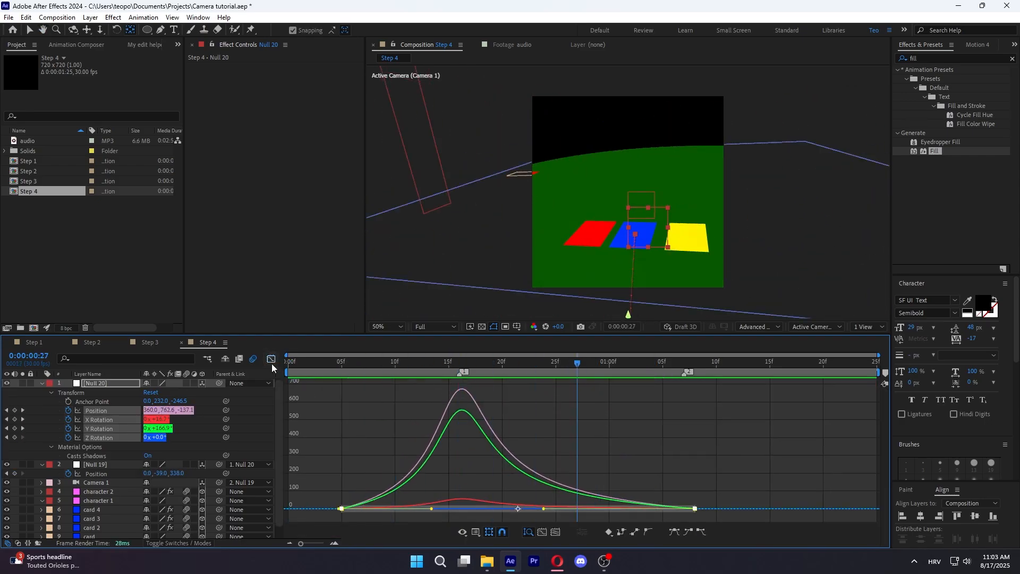
pyautogui.click(271, 359)
pyautogui.press('space')
# Create another parent null and keyframe it from frame 25 to 0:00:01:22 with Y Rotation 90° and Position 930, 360, -380
pyautogui.click(588, 364)
pyautogui.moveTo(568, 365); pyautogui.dragTo(609, 365)
pyautogui.rightClick(274, 442)
pyautogui.moveTo(340, 317)
pyautogui.click(436, 359)
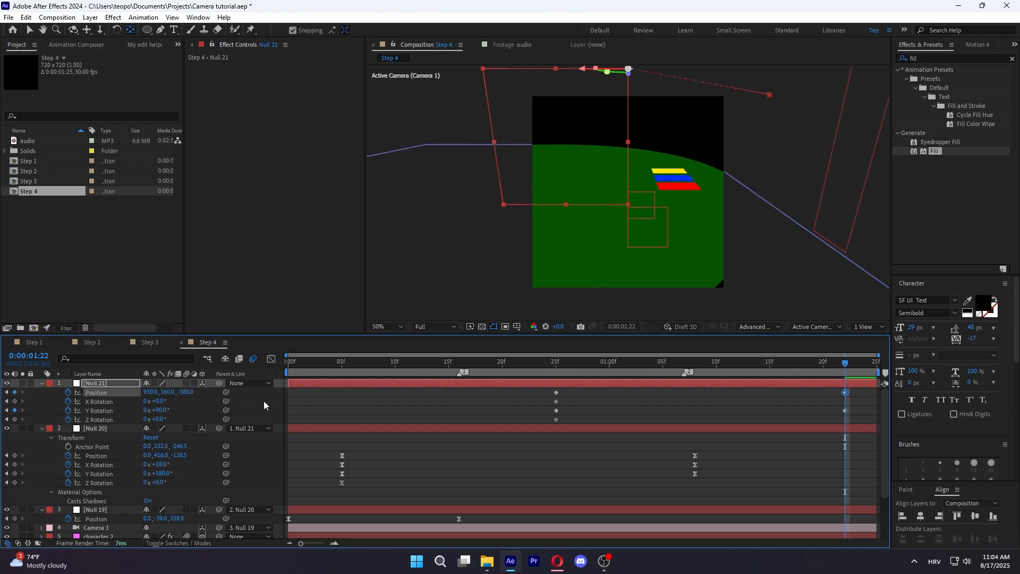
pyautogui.click(296, 412)
pyautogui.moveTo(558, 364); pyautogui.dragTo(630, 371)
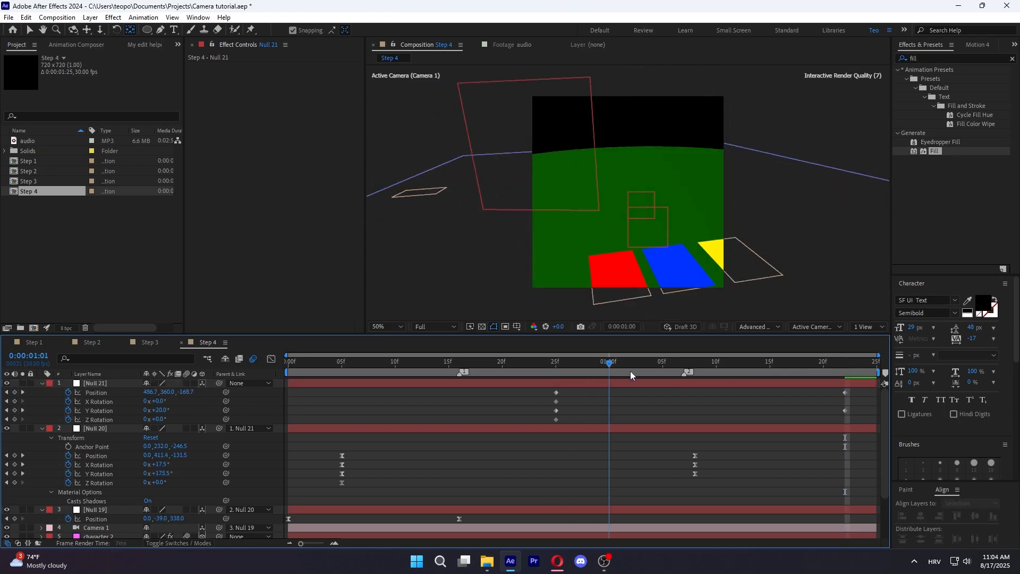
# Set the topmost null's Position at 0:00:01:22 to 1462, -196, -759, and undo the last trial rotation change
pyautogui.moveTo(171, 392); pyautogui.dragTo(254, 396)
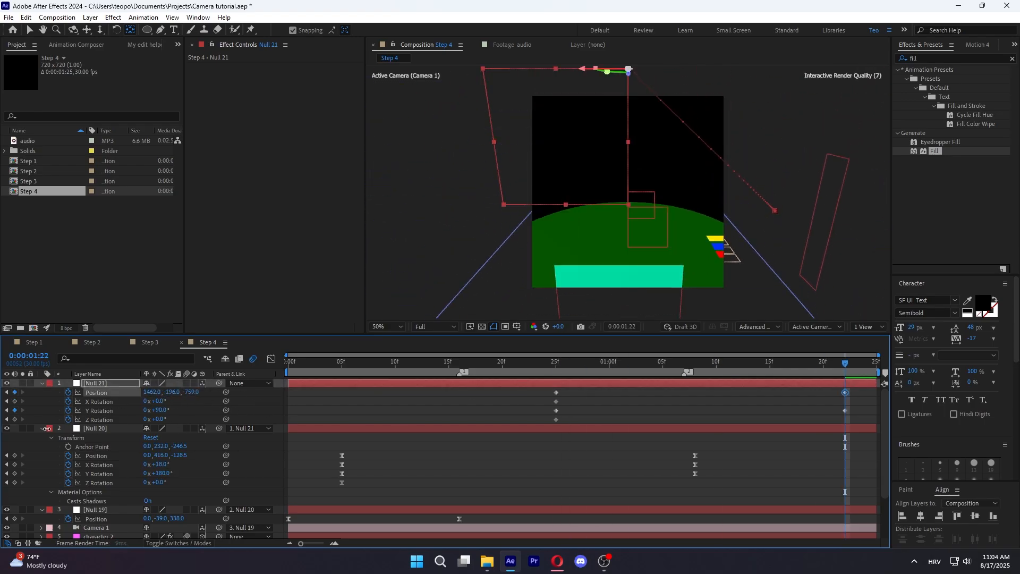
pyautogui.moveTo(47, 428); pyautogui.dragTo(42, 428)
pyautogui.moveTo(161, 411); pyautogui.dragTo(170, 411)
pyautogui.hotkey('ctrl', 'z')
# Keyframe the topmost null's Orientation from 0° at frame 25 to a Z value of 331° at its final keyframe
pyautogui.click(79, 384)
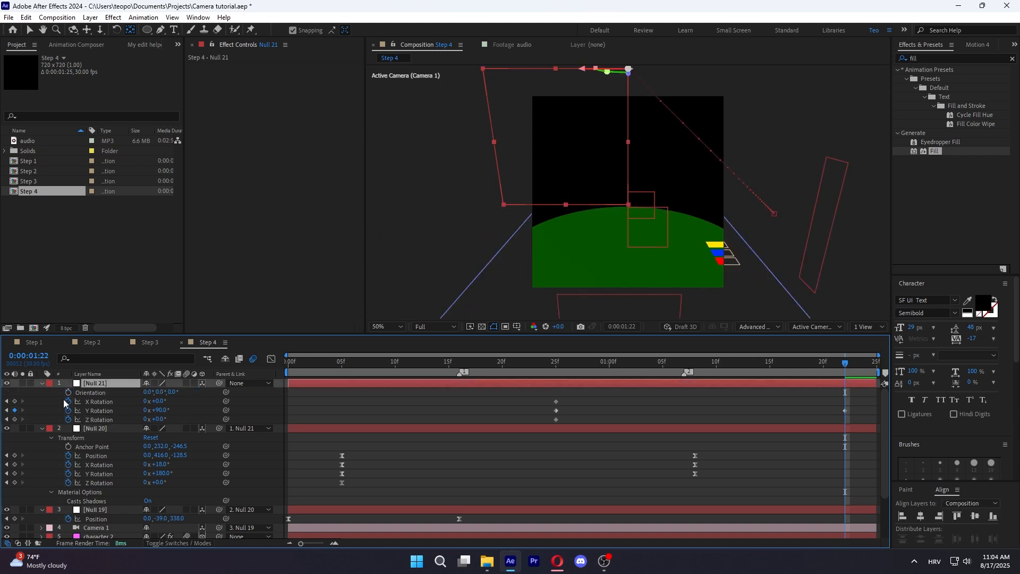
pyautogui.press('u')
pyautogui.press('u')
pyautogui.click(575, 401)
pyautogui.moveTo(164, 402); pyautogui.dragTo(192, 394)
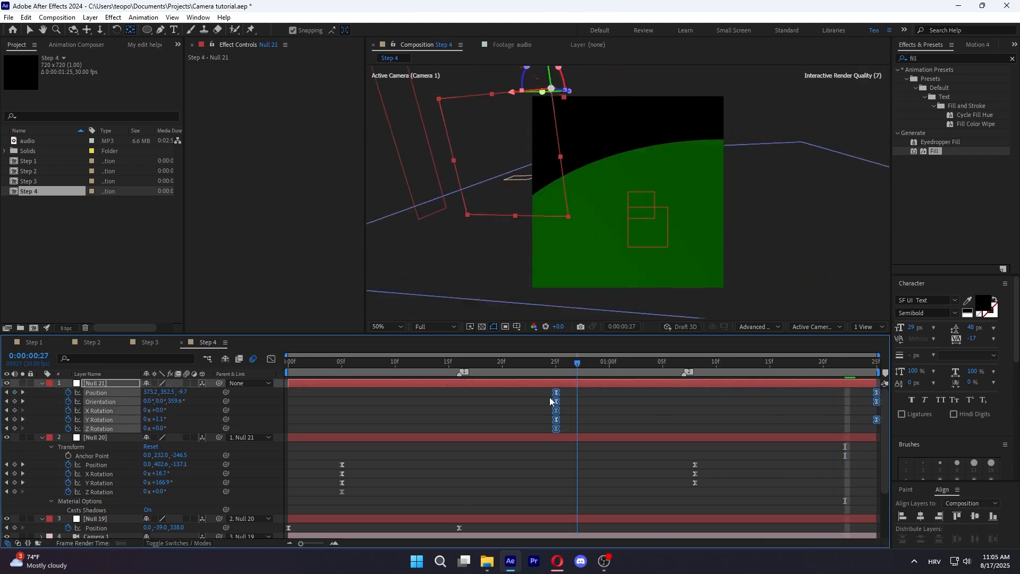
# Reshape the topmost null's speed graph to peak around the second marker and preview the whole camera animation
pyautogui.moveTo(601, 381); pyautogui.dragTo(684, 381)
pyautogui.hotkey('shift', 'F3')
pyautogui.moveTo(770, 508)
pyautogui.mouseDown()
pyautogui.moveTo(609, 507)
pyautogui.moveTo(651, 508)
pyautogui.mouseUp()
pyautogui.moveTo(662, 508); pyautogui.dragTo(747, 509)
pyautogui.moveTo(684, 364)
pyautogui.mouseDown()
pyautogui.moveTo(575, 384)
pyautogui.moveTo(288, 388)
pyautogui.mouseUp()
pyautogui.press('space')
pyautogui.press('space')
pyautogui.hotkey('shift', 'F3')
pyautogui.click(600, 462)
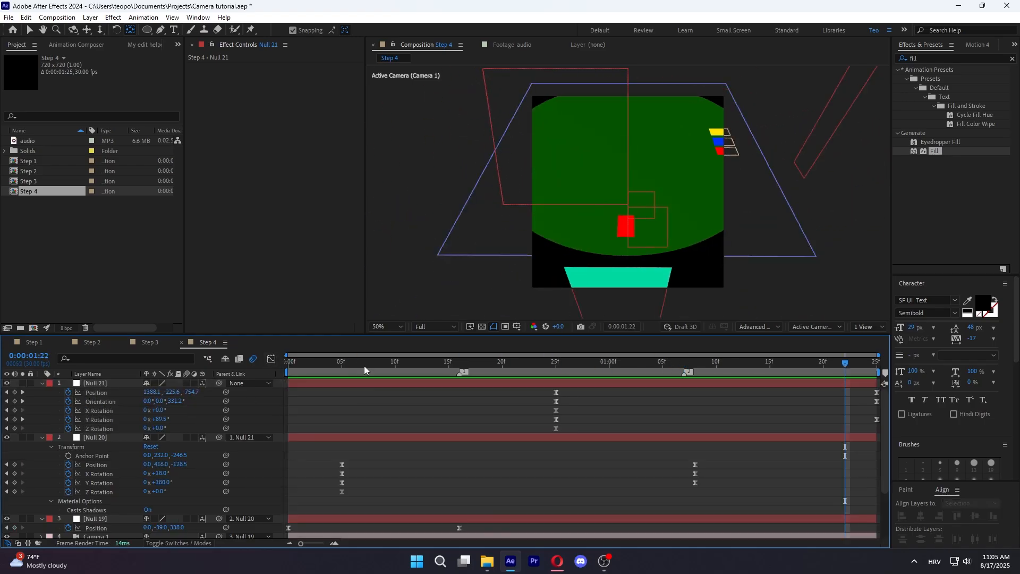
# Replay the animation from the start, save the project, and reveal only the topmost null's keyframed properties
pyautogui.moveTo(364, 366); pyautogui.dragTo(288, 366)
pyautogui.press('u')
pyautogui.press('u')
pyautogui.press('space')
pyautogui.hotkey('ctrl', 's')
pyautogui.click(96, 383)
pyautogui.press('space')
pyautogui.press('u')
pyautogui.press('space')
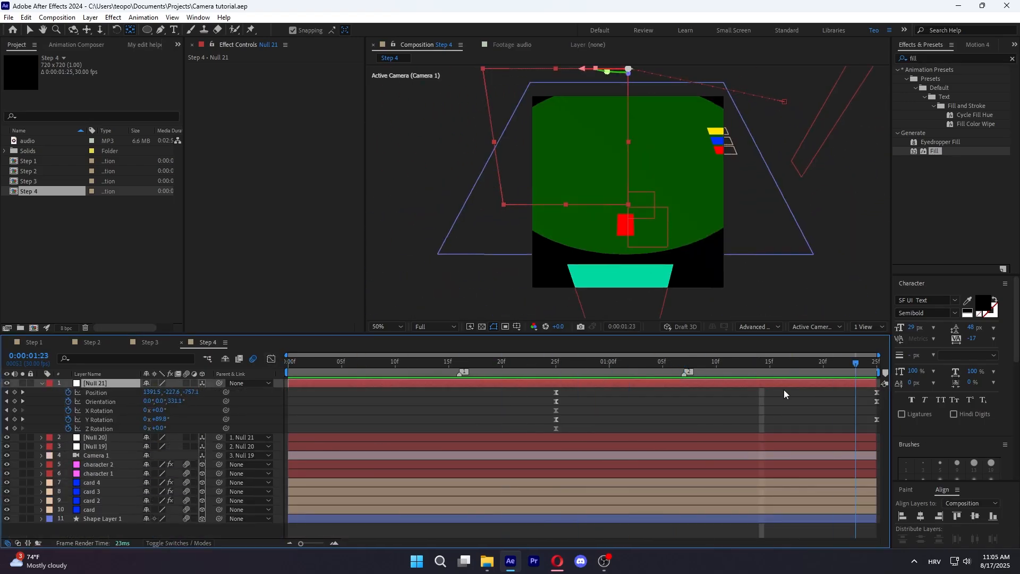
pyautogui.press('space')
# Move the topmost null's final keyframes to 0:00:01:24, set its Y Position there to -17, and check the move from frame 25
pyautogui.moveTo(880, 428); pyautogui.dragTo(867, 392)
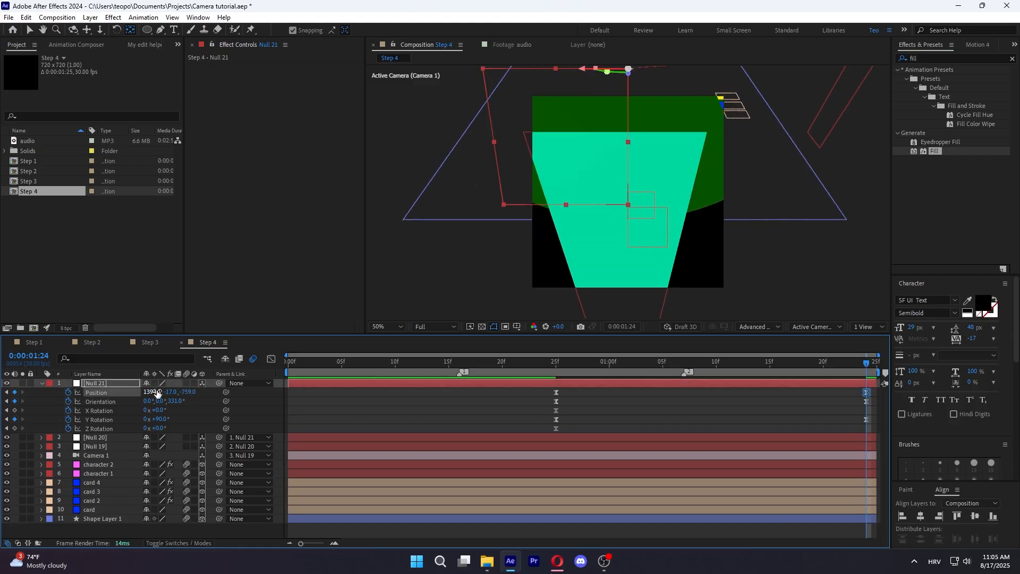
pyautogui.moveTo(147, 480); pyautogui.dragTo(157, 479)
pyautogui.click(556, 364)
pyautogui.press('space')
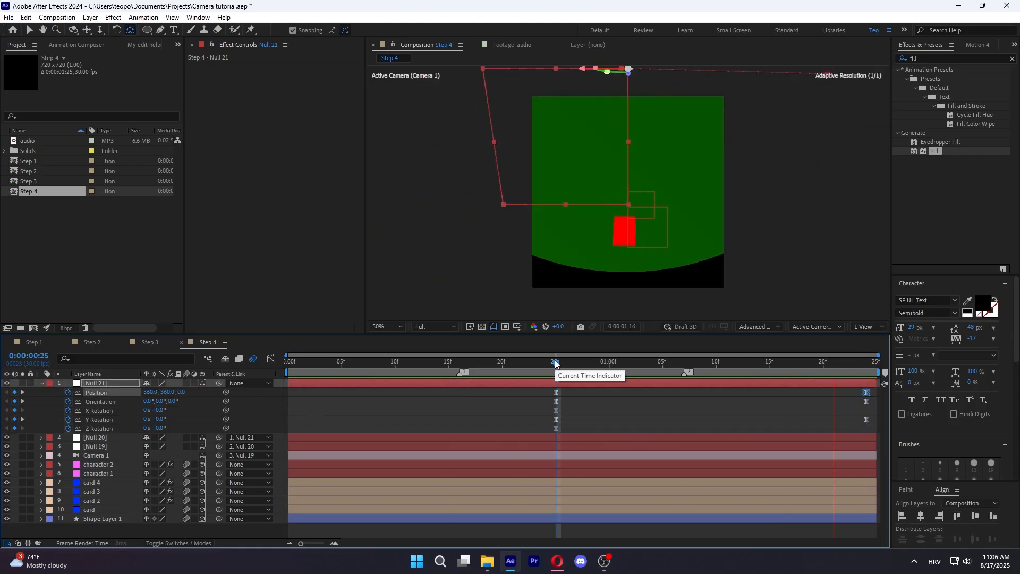
pyautogui.moveTo(178, 402); pyautogui.dragTo(342, 387)
# Preview the final camera move again, collapse the null's properties, and save the project
pyautogui.moveTo(630, 365); pyautogui.dragTo(553, 386)
pyautogui.press('space')
pyautogui.click(623, 410)
pyautogui.press('u')
pyautogui.hotkey('ctrl', 's')
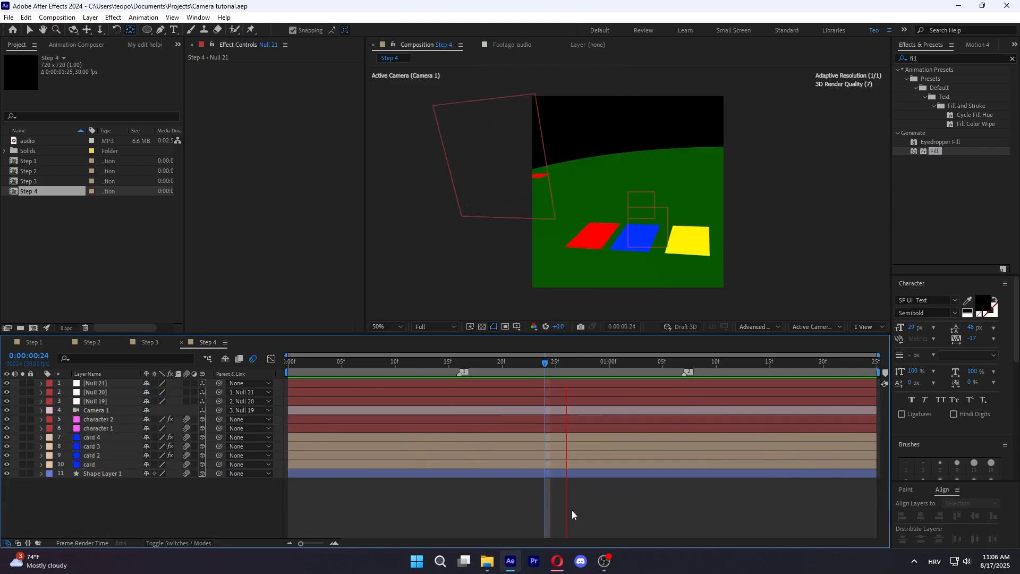
# Show the preview playback settings and play the camera animation from the first frame
pyautogui.press('Home')
pyautogui.click(90, 464)
pyautogui.keyDown('shift'); pyautogui.click(110, 418); pyautogui.keyUp('shift')
pyautogui.click(978, 45)
pyautogui.click(971, 44)
pyautogui.press('space')
pyautogui.keyDown('shift'); pyautogui.click(337, 473); pyautogui.keyUp('shift')
pyautogui.click(329, 499)
pyautogui.press('Home')
# Create a new null and parent the previous topmost null to it
pyautogui.rightClick(111, 504)
pyautogui.moveTo(159, 374)
pyautogui.click(276, 437)
pyautogui.moveTo(219, 392); pyautogui.dragTo(108, 383)
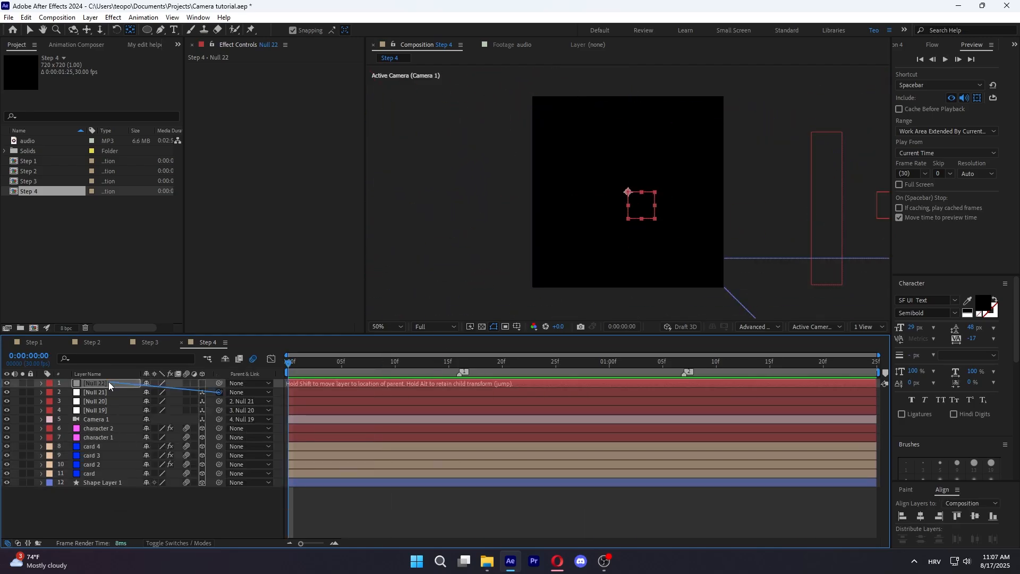
# Add the expression wiggle(1,3) to the new null's Rotation, save the project, and preview the shake
pyautogui.press('r')
pyautogui.keyDown('alt'); pyautogui.click(68, 392); pyautogui.keyUp('alt')
pyautogui.write('wiggle(1,3)')
pyautogui.click(207, 522)
pyautogui.hotkey('ctrl', 's')
pyautogui.press('u')
pyautogui.press('space')
pyautogui.press('u')
# Try adding an adjustment layer starting around frame 13 and repositioning it above the character layers
pyautogui.moveTo(383, 364); pyautogui.dragTo(423, 467)
pyautogui.moveTo(99, 428)
pyautogui.mouseDown()
pyautogui.moveTo(111, 453)
pyautogui.moveTo(108, 438)
pyautogui.mouseUp()
pyautogui.click(427, 437)
pyautogui.hotkey('ctrl', 'alt', 'y')
pyautogui.moveTo(427, 437); pyautogui.dragTo(428, 374)
pyautogui.hotkey('ctrl', 'z')
pyautogui.hotkey('ctrl', 'z')
pyautogui.hotkey('ctrl', 'z')
# Play back the card section of the animation to check the camera motion
pyautogui.press('space')
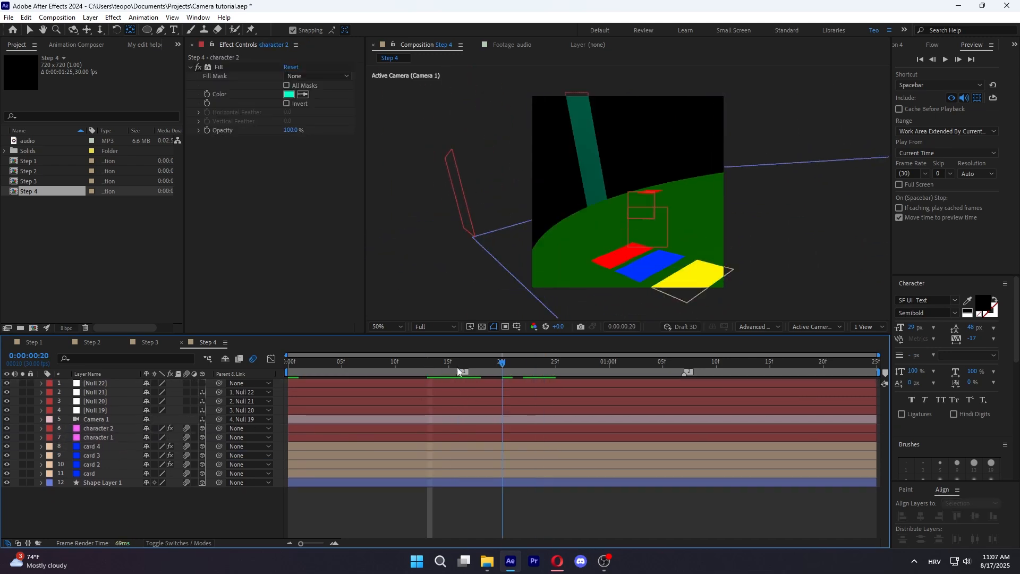
pyautogui.click(94, 473)
pyautogui.hotkey('ctrl', 'space')
pyautogui.click(148, 501)
pyautogui.press('space')
pyautogui.press('space')
# Examine the camera's Transform and Camera Options and the composition settings, and replay the animation
pyautogui.click(41, 419)
pyautogui.click(52, 429)
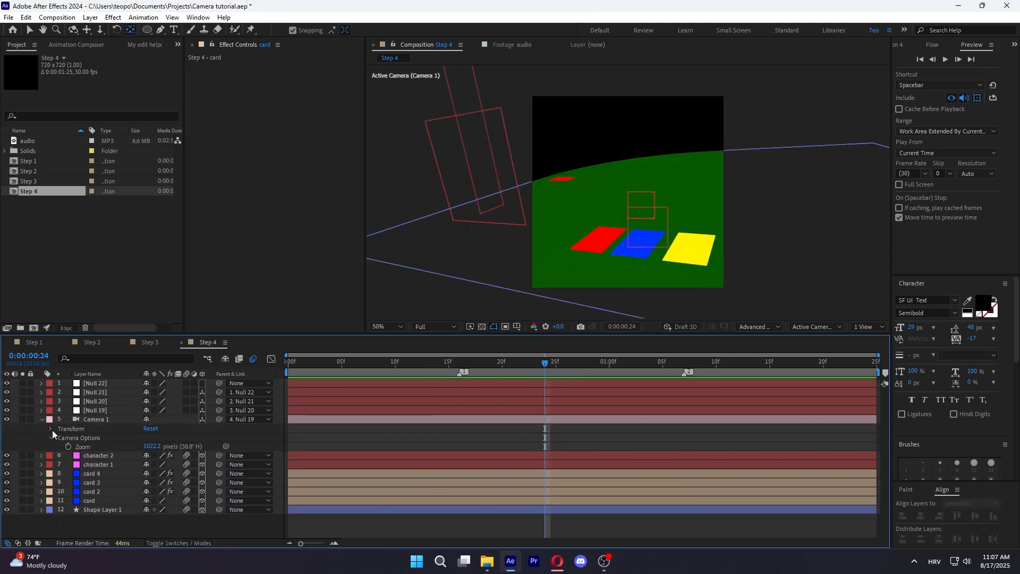
pyautogui.click(41, 419)
pyautogui.press('space')
pyautogui.press('space')
pyautogui.hotkey('ctrl', 'k')
pyautogui.click(355, 426)
pyautogui.press('space')
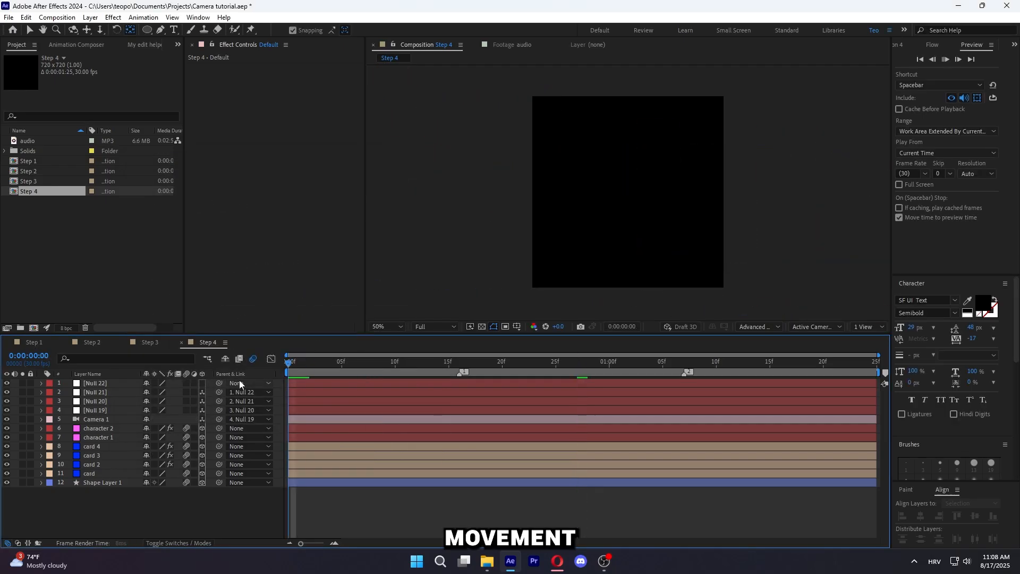